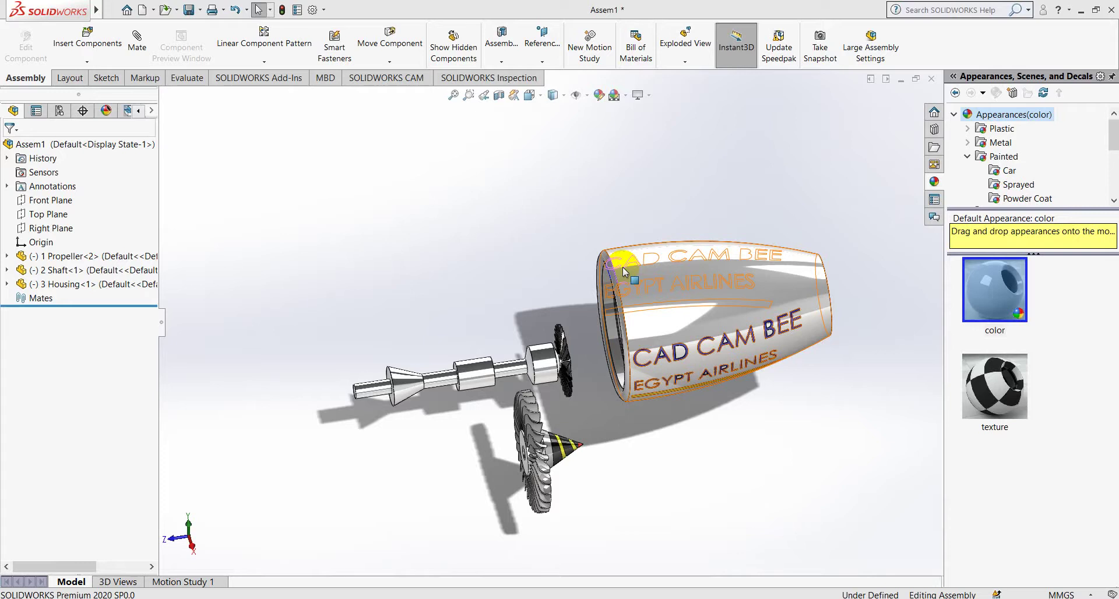
Preview an anti-aligned concentric mate between the propeller bore and shaft, then cancel it.
mouse_move(574, 382)
middle_mouse_down()
mouse_move(600, 315)
mouse_move(604, 415)
middle_mouse_up()
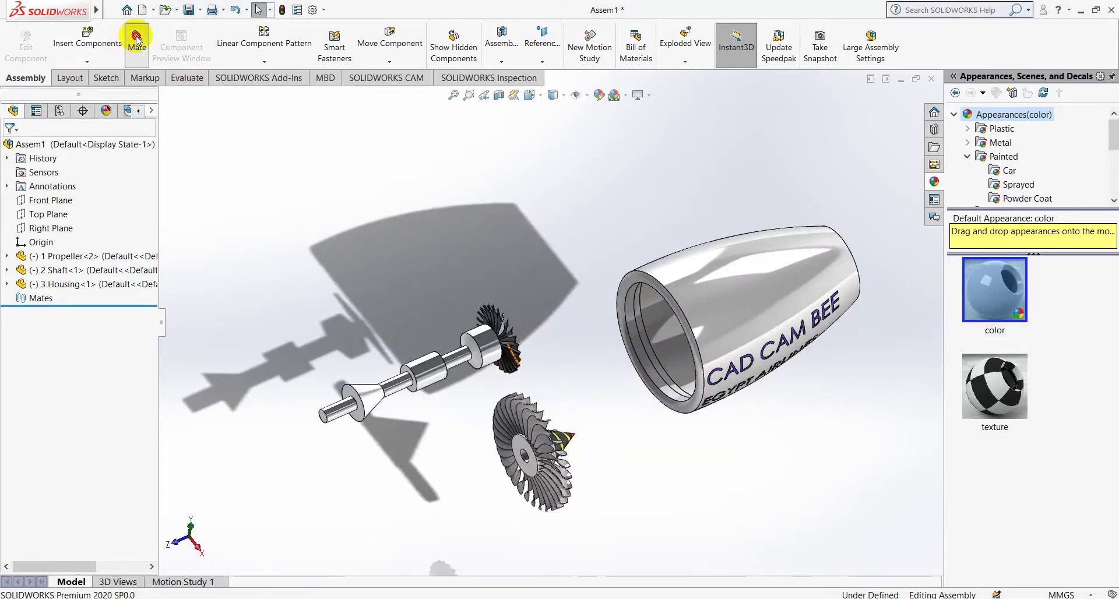
scroll(529, 425, "down", 4)
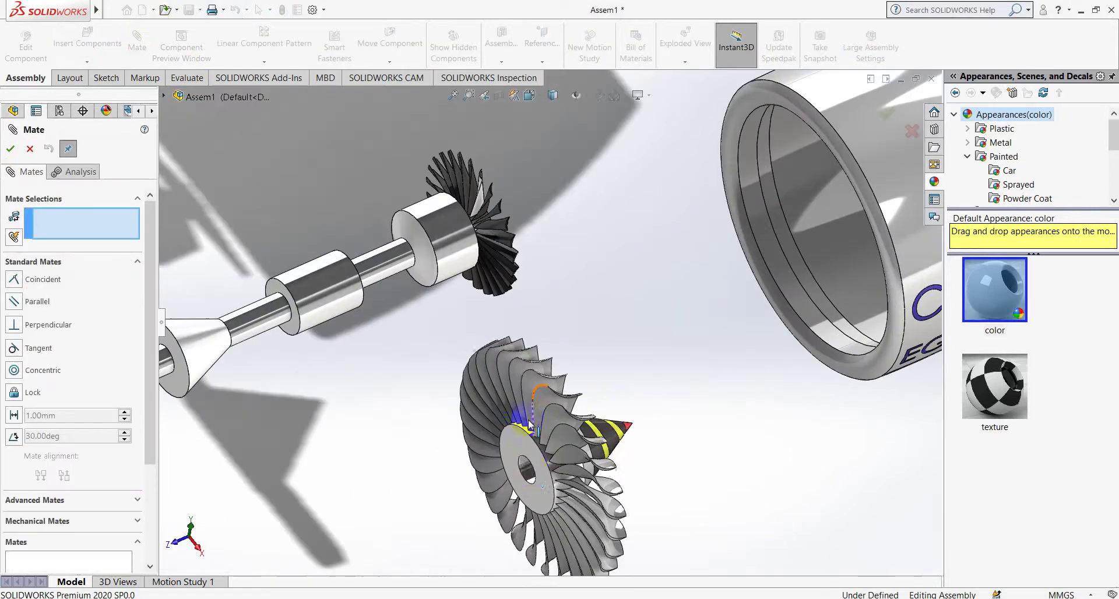
left_click(526, 471)
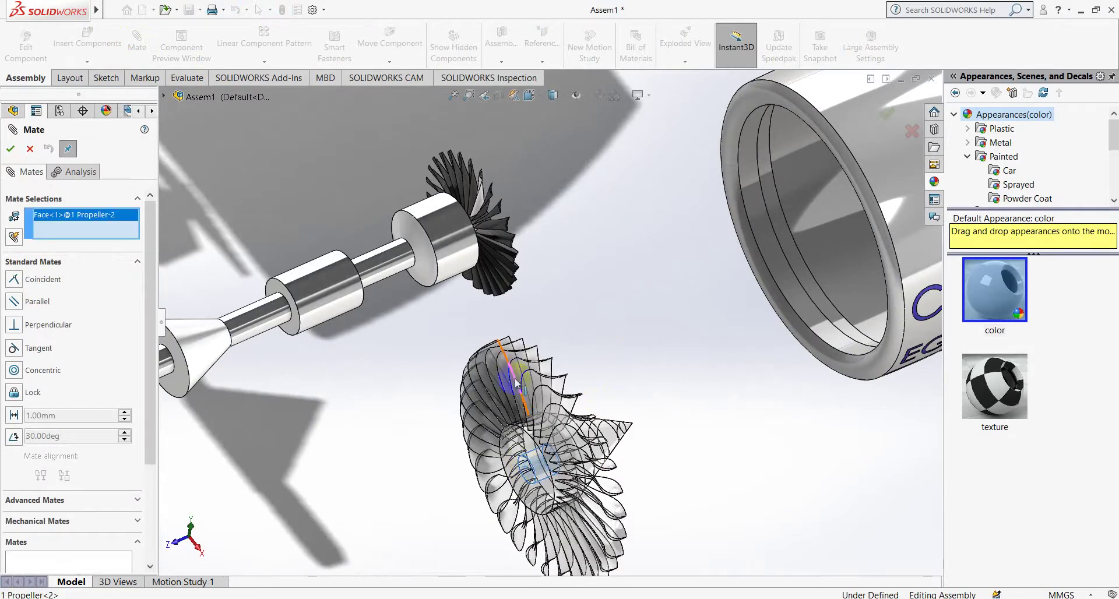
left_click(269, 315)
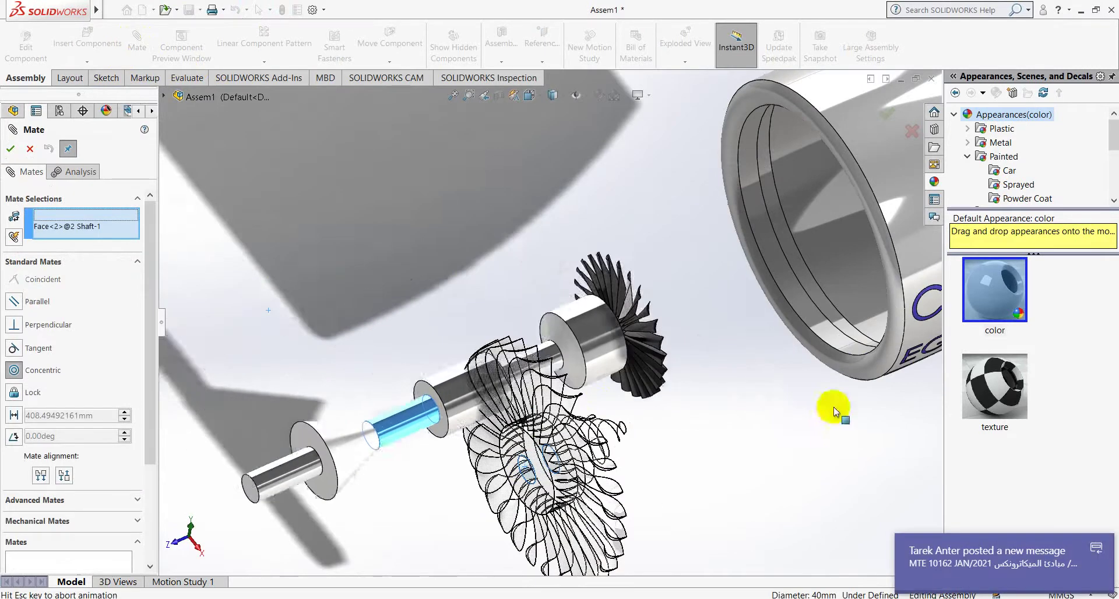
left_click(1094, 548)
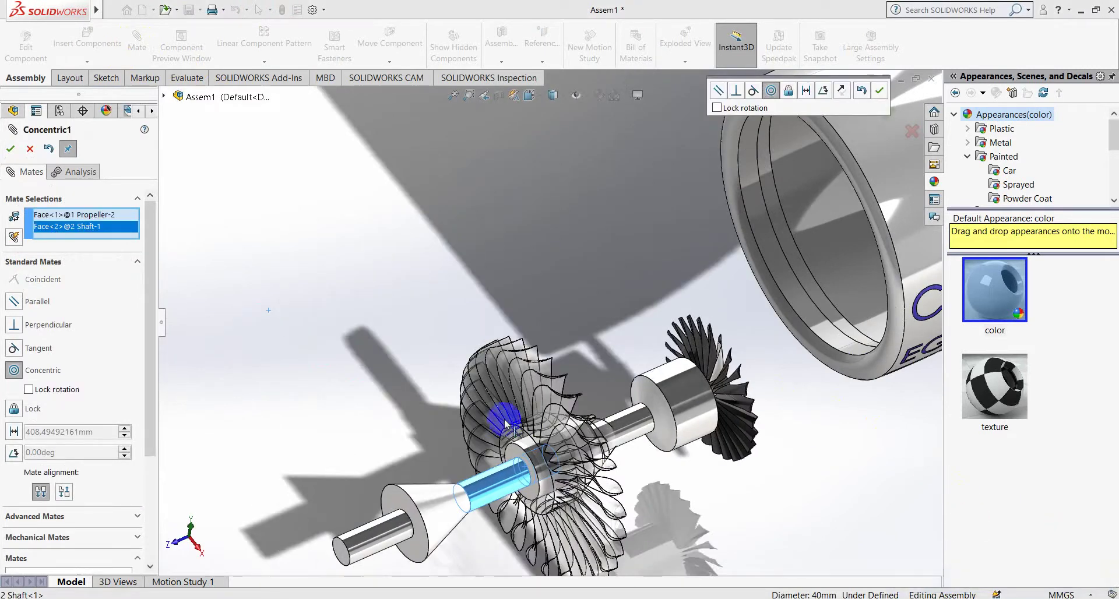
middle_click(456, 399)
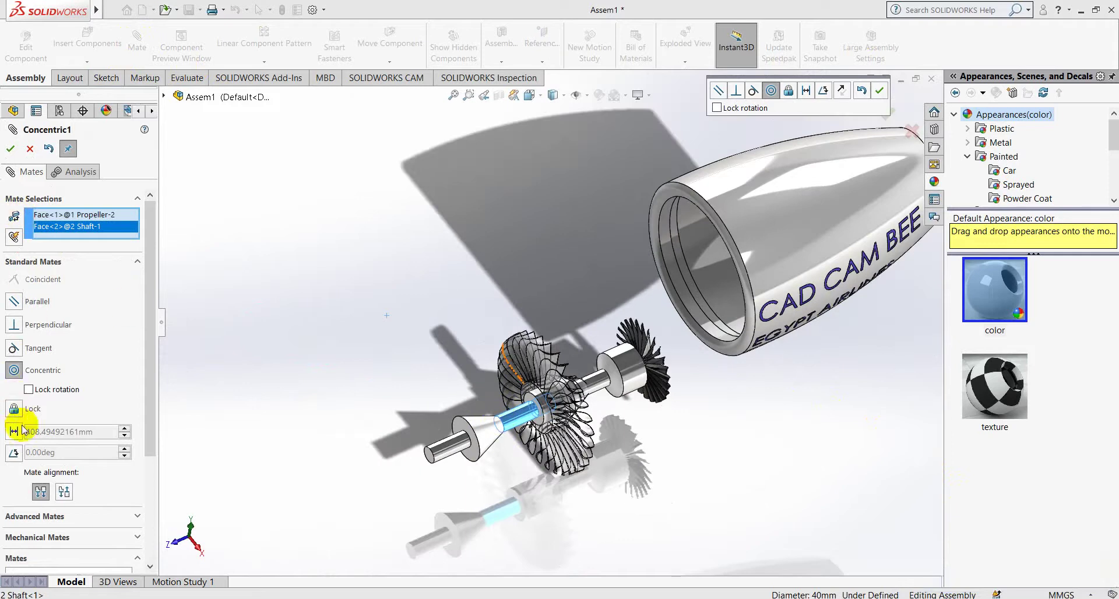
left_click(64, 493)
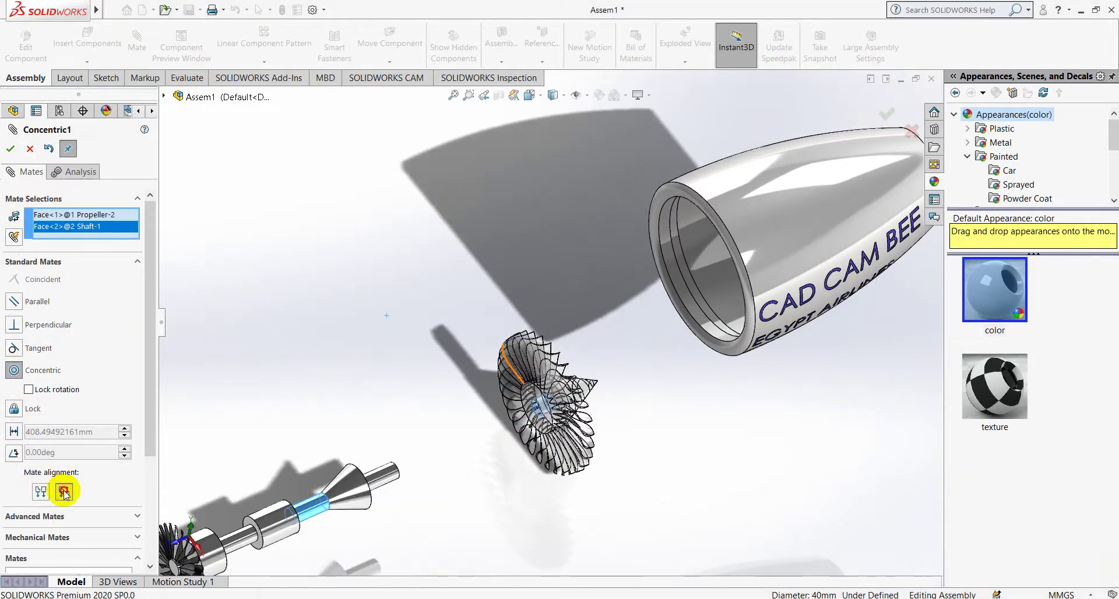
left_click(30, 151)
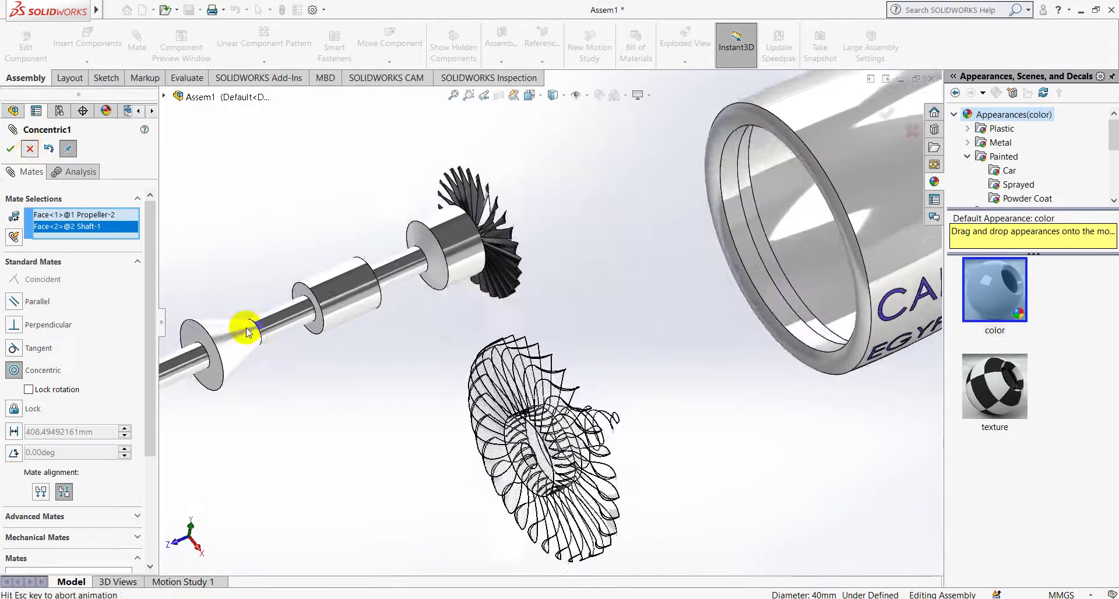
Fix the shaft in place and drag the propeller away from it.
right_click(371, 286)
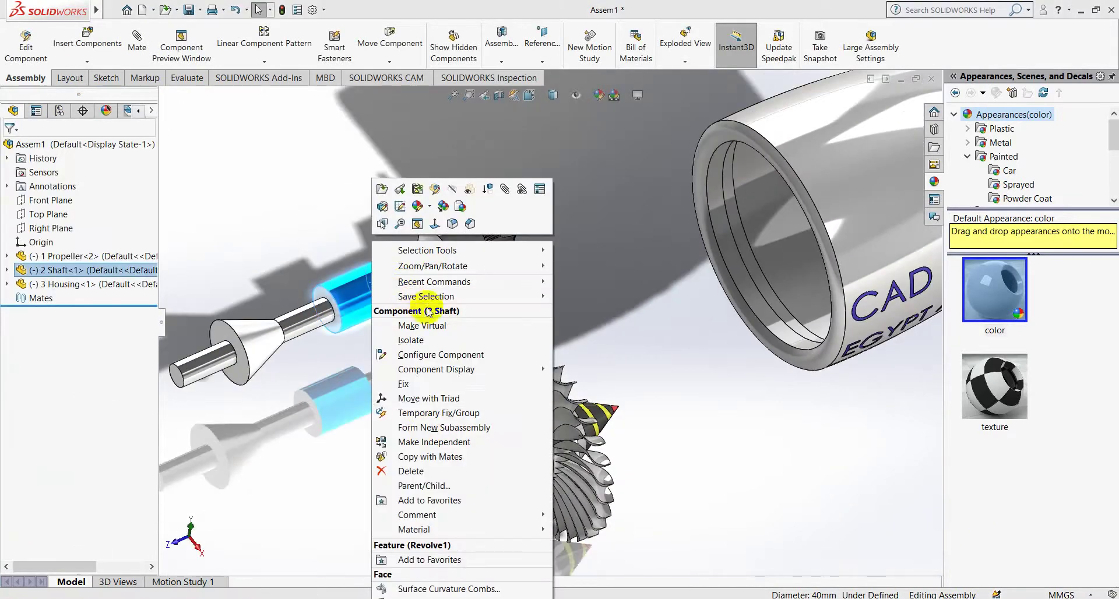
left_click(358, 396)
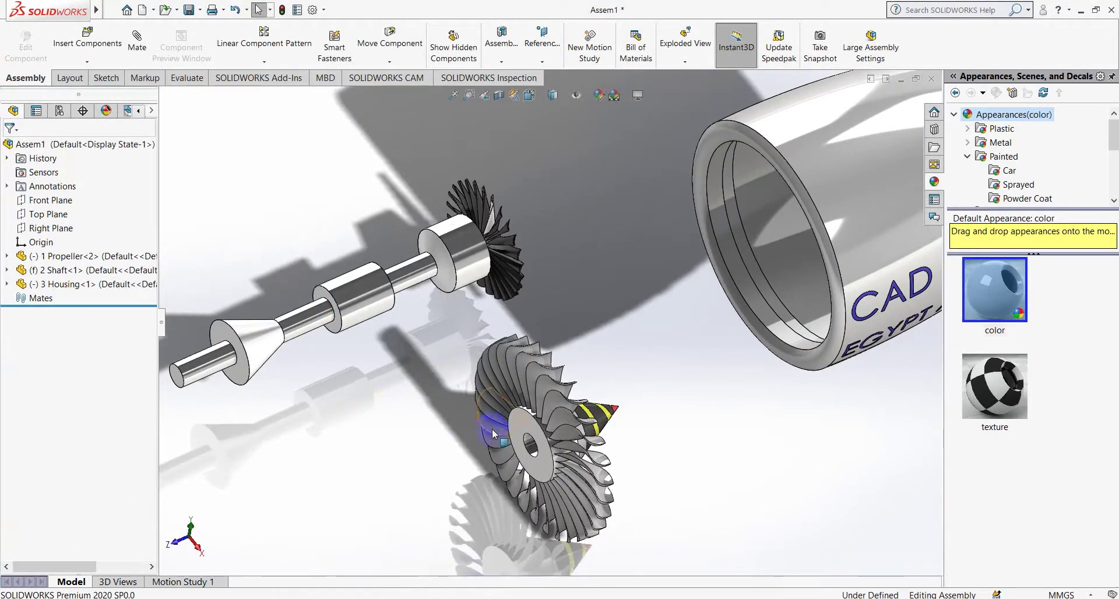
left_click_drag(535, 449, 456, 466)
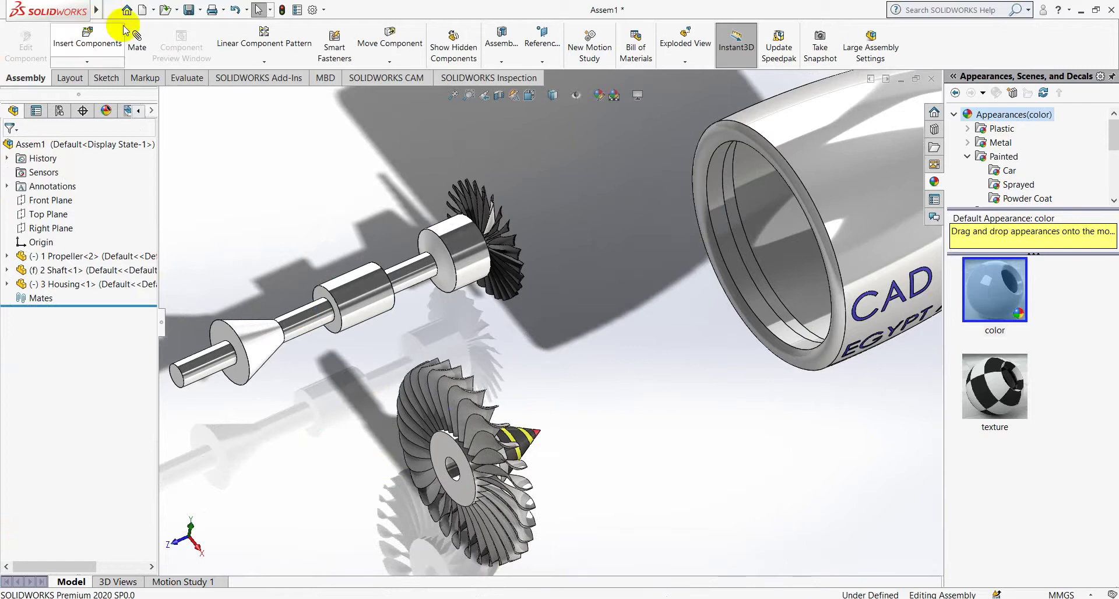
Add an anti-aligned concentric mate between the propeller bore and shaft, then slide the propeller along the shaft.
left_click(455, 478)
left_click(322, 327)
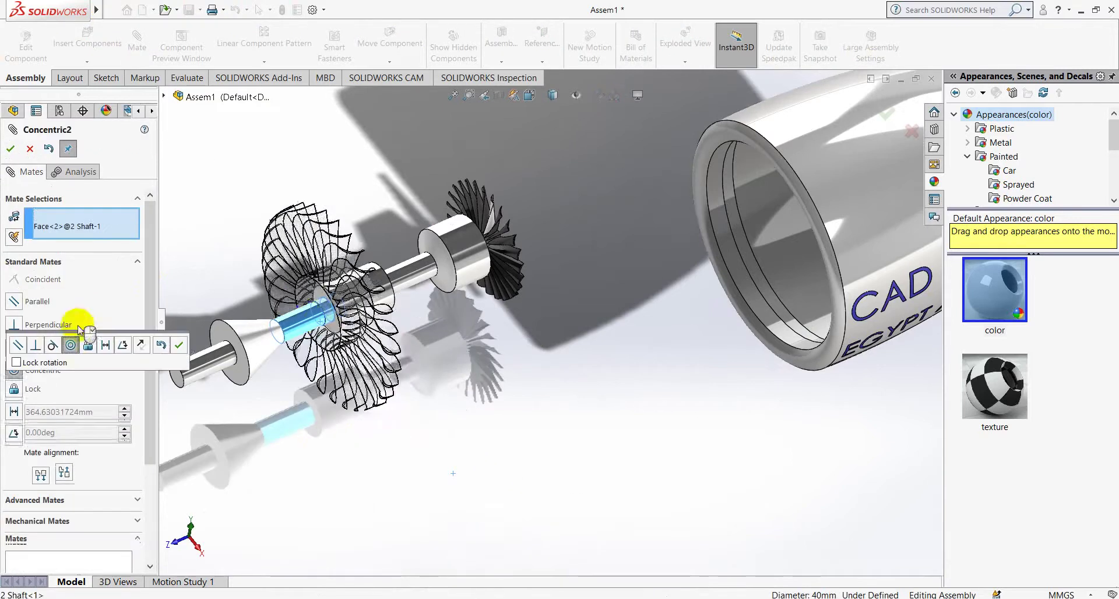
left_click(62, 492)
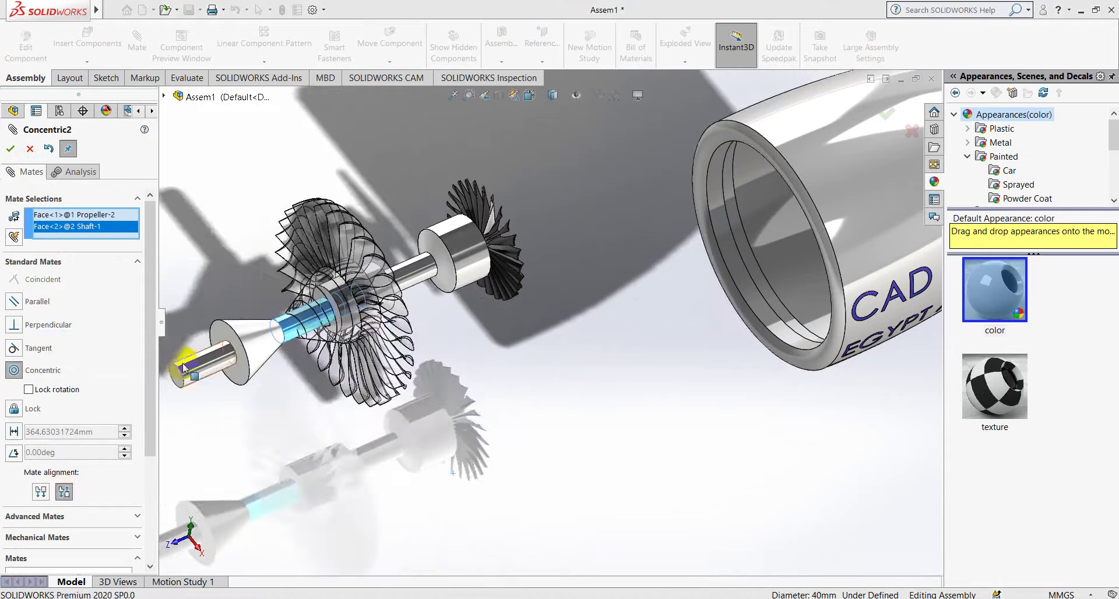
left_click(12, 149)
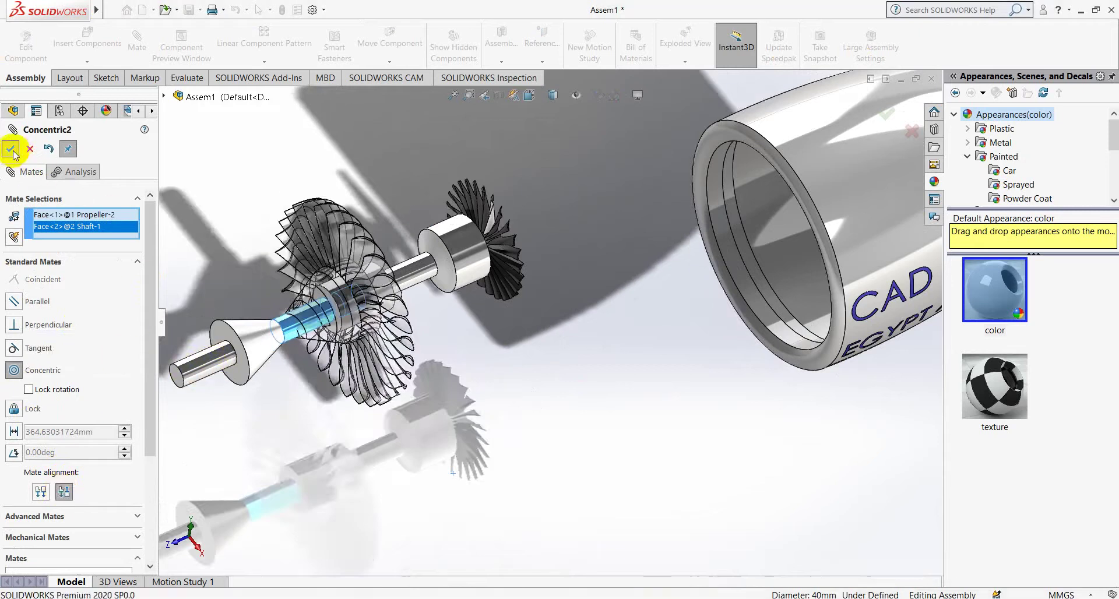
scroll(565, 314, "up", 3)
left_click_drag(363, 344, 322, 397)
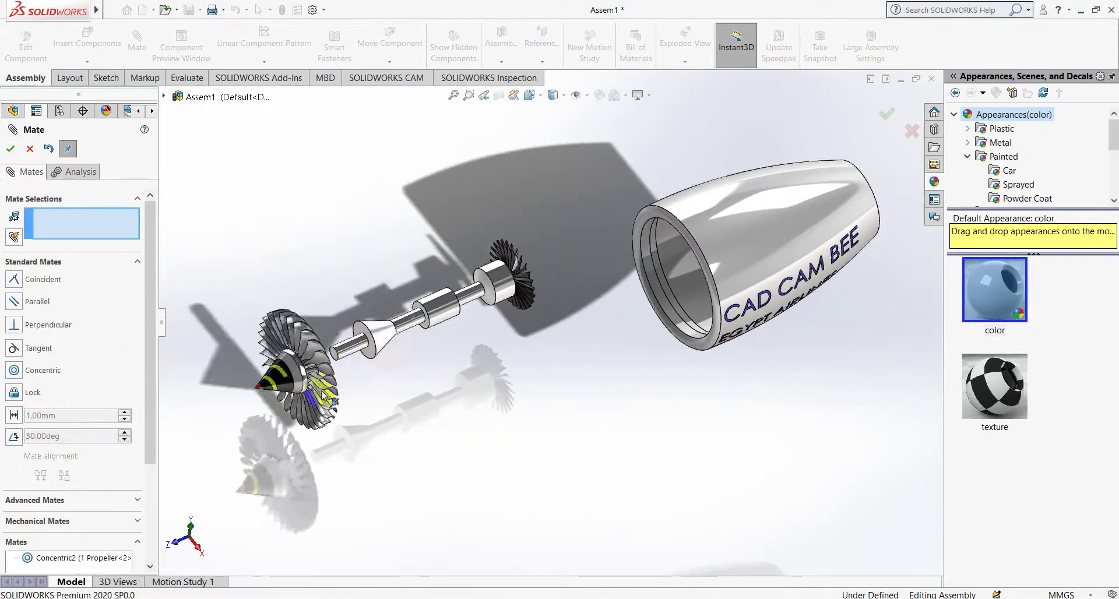
Mate the propeller's hub-hole edge coincident with the shaft end face.
middle_click_drag(368, 332, 498, 350)
scroll(498, 350, "down", 5)
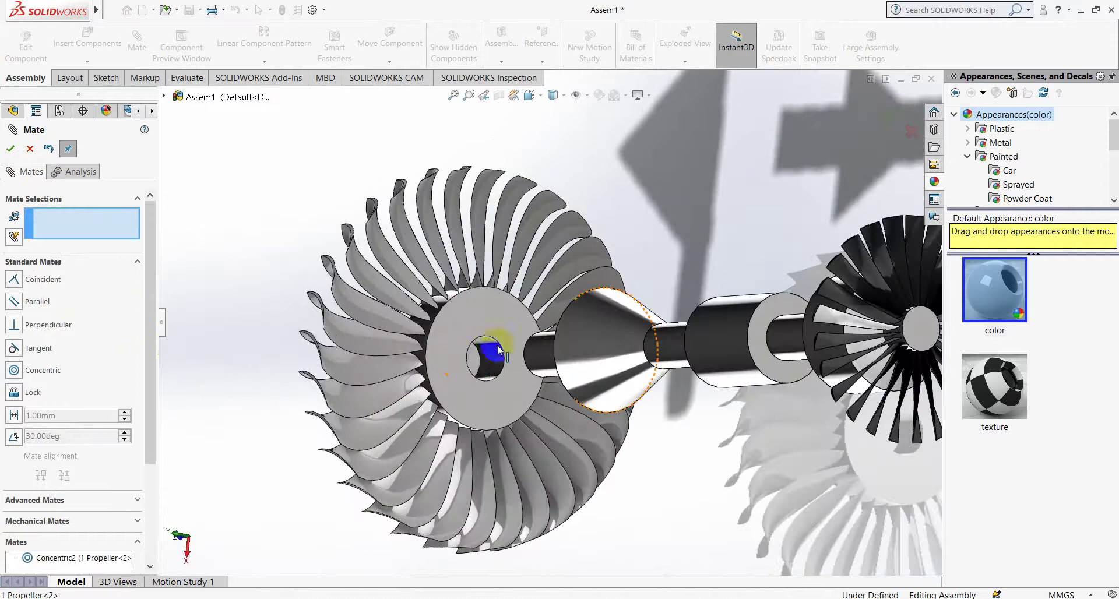
left_click(481, 364)
middle_click_drag(482, 364, 623, 360)
left_click(622, 360)
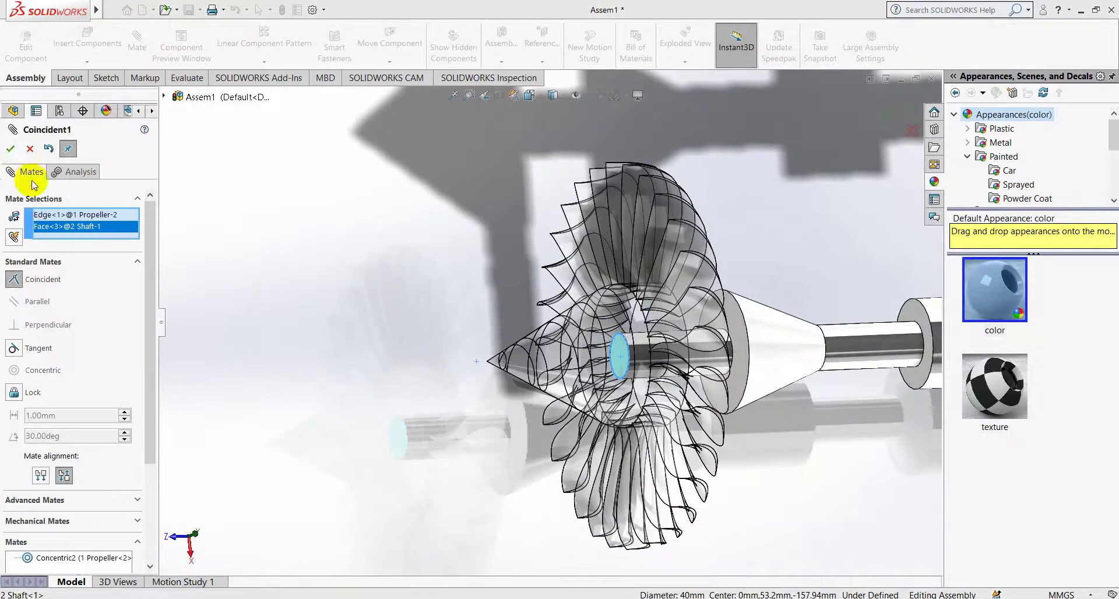
left_click(12, 152)
scroll(629, 257, "up", 3)
scroll(635, 325, "up", 3)
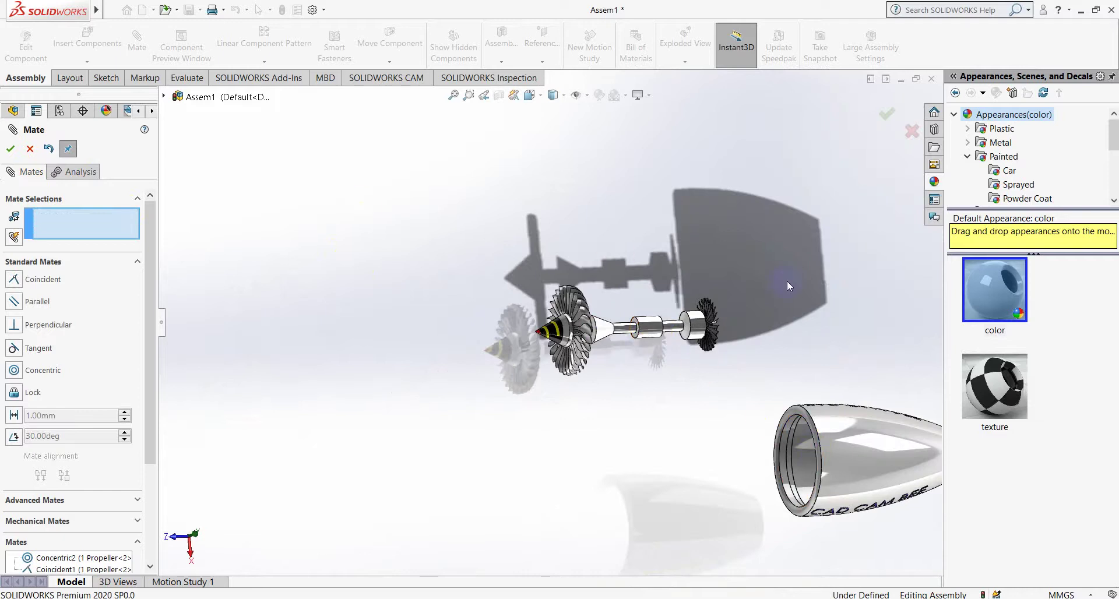
Add a concentric mate between the housing's inner face and the shaft, then close the mate settings.
scroll(849, 418, "down", 2)
scroll(527, 445, "down", 4)
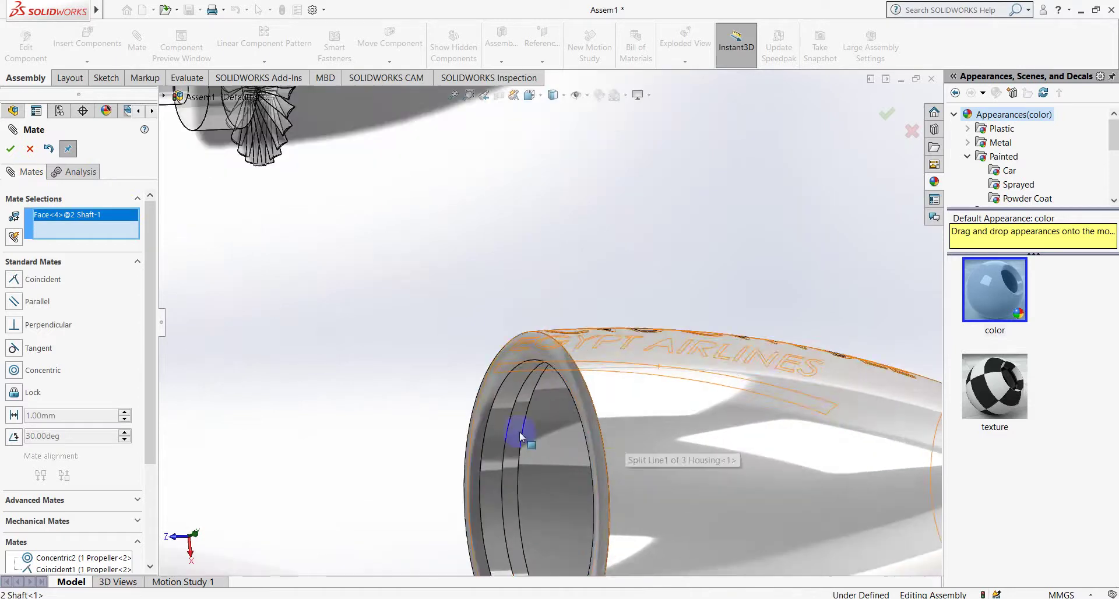
left_click(503, 445)
scroll(545, 401, "up", 3)
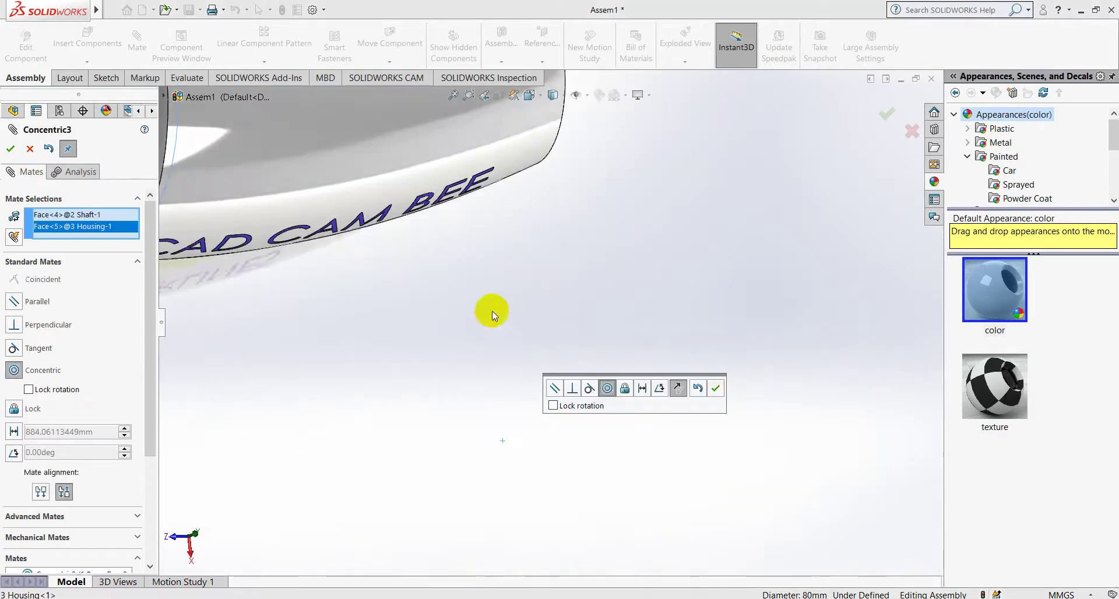
scroll(736, 371, "up", 3)
left_click(715, 389)
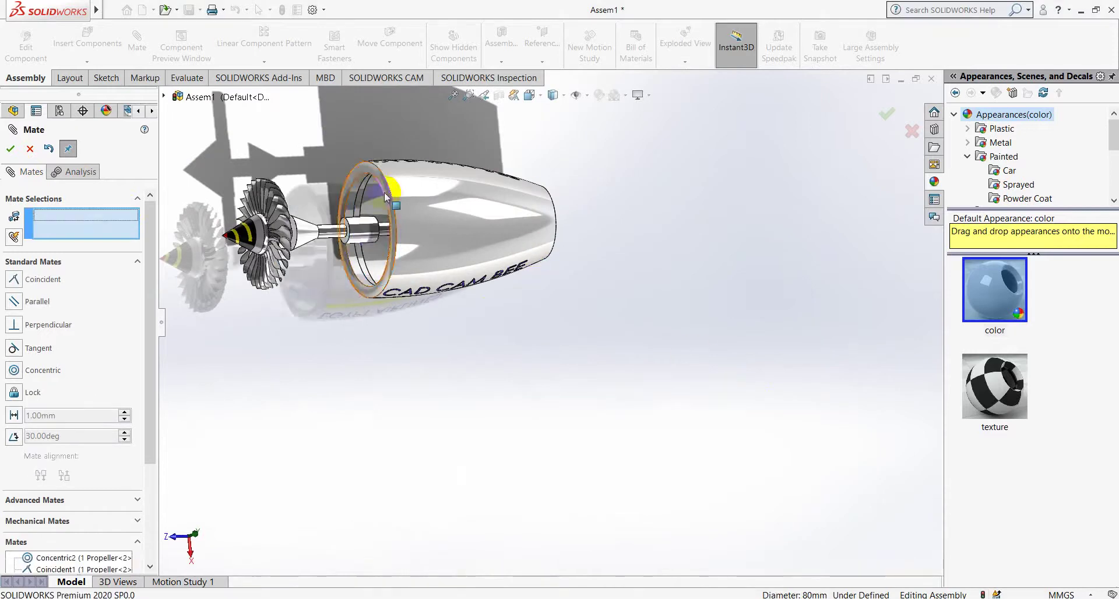
scroll(385, 267, "down", 2)
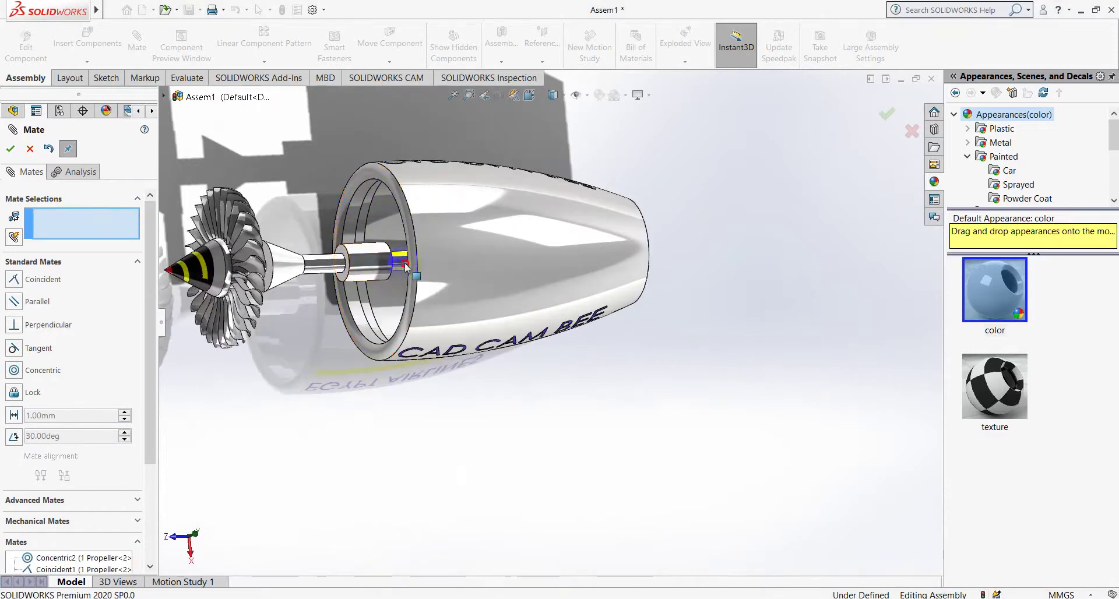
right_click(374, 260)
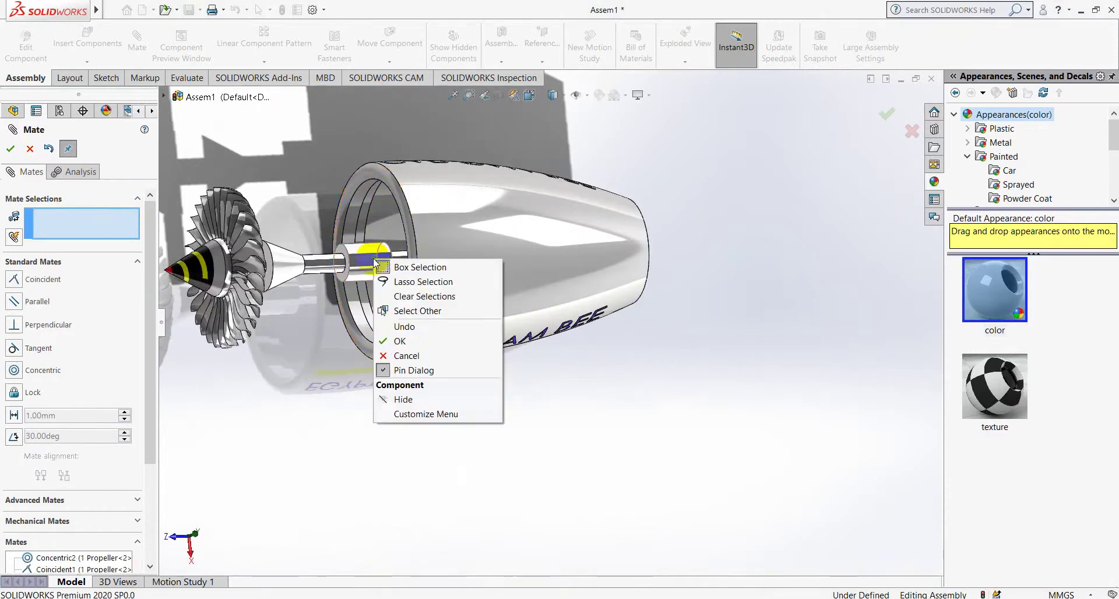
left_click(10, 152)
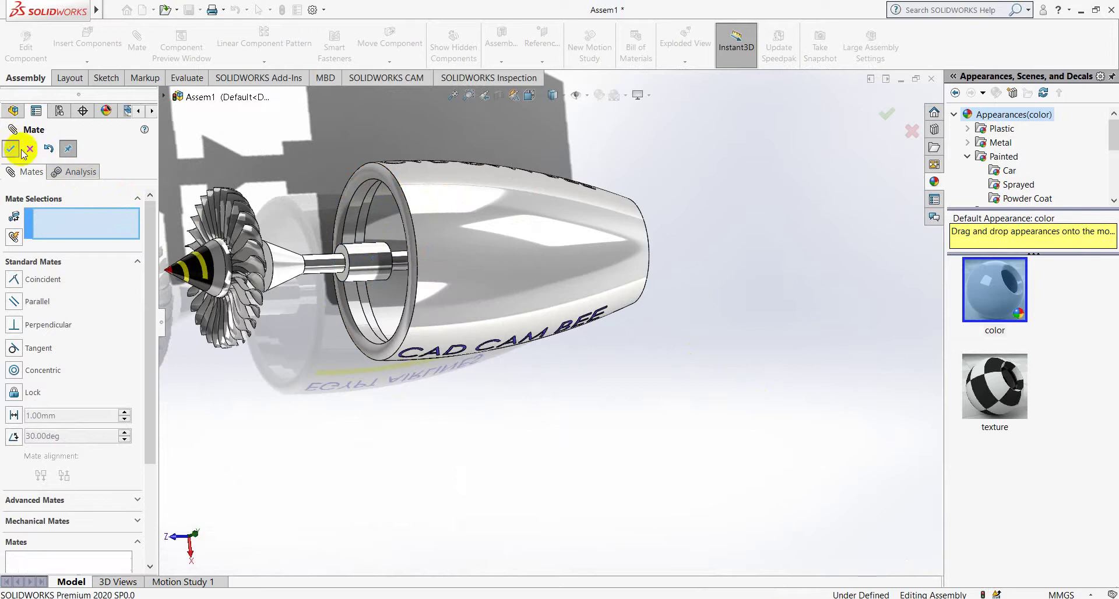
left_click(22, 150)
Float the shaft again and drag the shaft and propeller forward out of the housing.
right_click(324, 264)
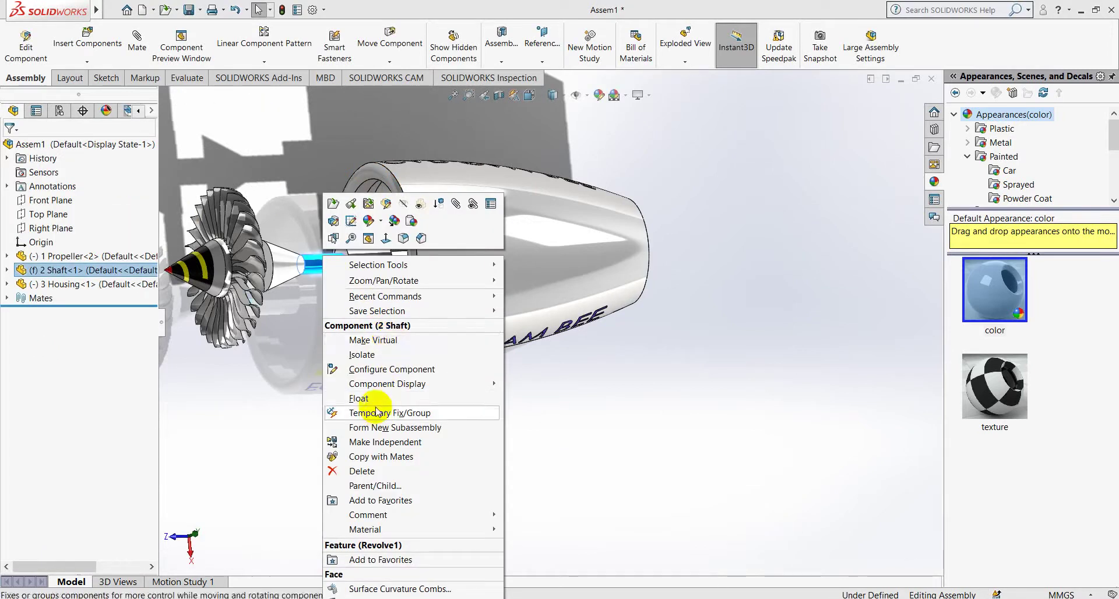
left_click(352, 397)
left_click(297, 269)
mouse_move(297, 268)
middle_mouse_down()
mouse_move(540, 281)
mouse_move(329, 270)
middle_mouse_up()
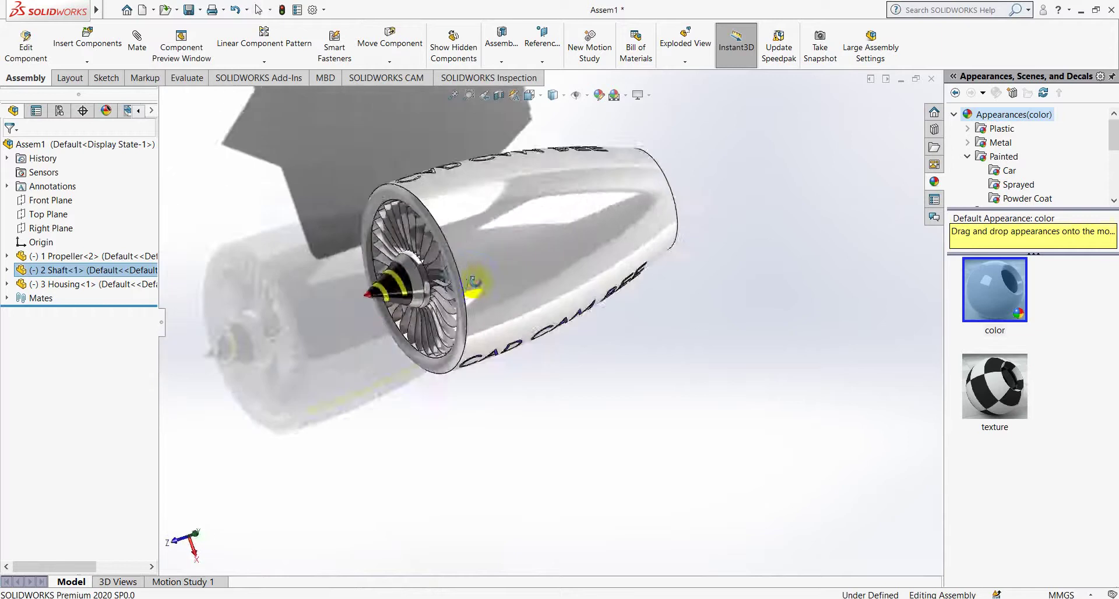
left_click(329, 270)
left_click_drag(329, 270, 422, 408)
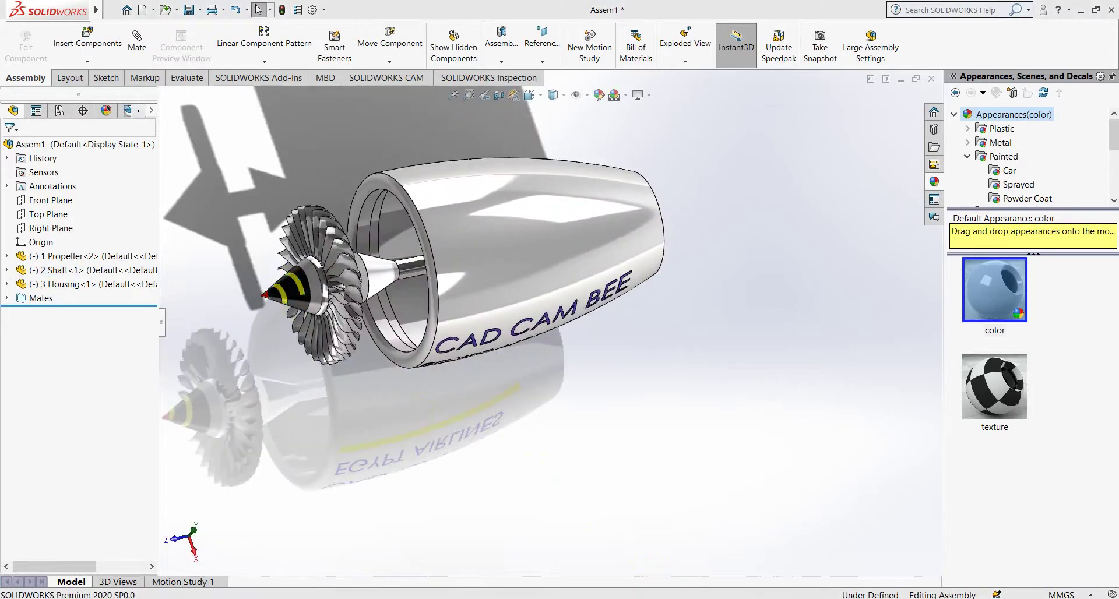
View the whole housing and shaft, selecting and then clearing the shaft.
scroll(403, 312, "down", 1)
scroll(400, 312, "down", 2)
scroll(370, 287, "down", 2)
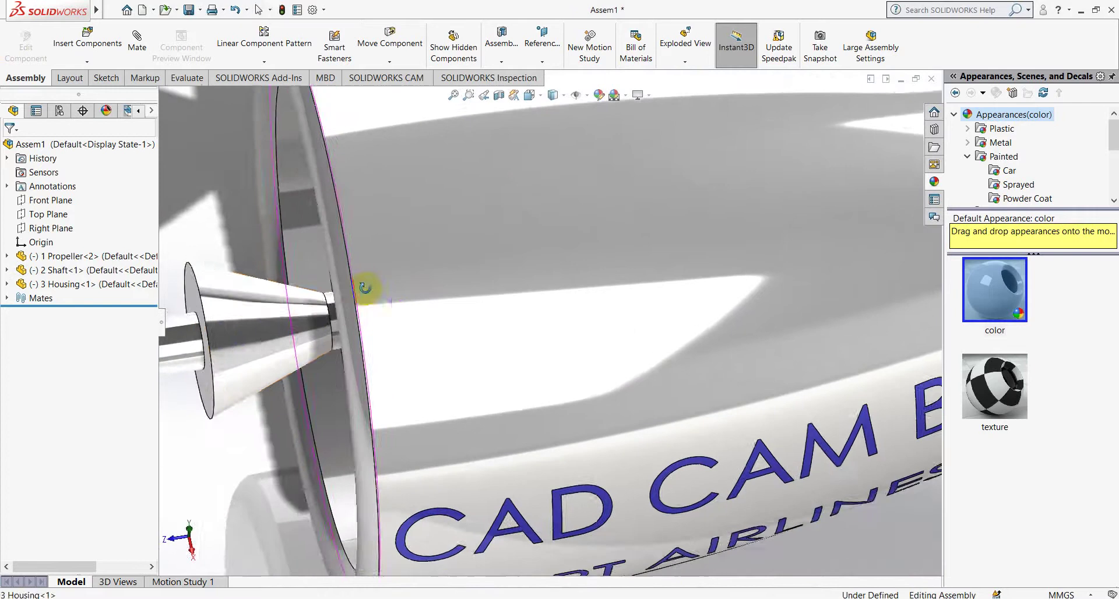
scroll(231, 335, "down", 2)
scroll(231, 335, "up", 5)
mouse_move(570, 280)
middle_mouse_down()
mouse_move(1045, 175)
mouse_move(830, 265)
mouse_move(818, 234)
mouse_move(845, 496)
mouse_move(761, 216)
middle_mouse_up()
left_click(821, 262)
scroll(817, 221, "down", 2)
left_click(845, 495)
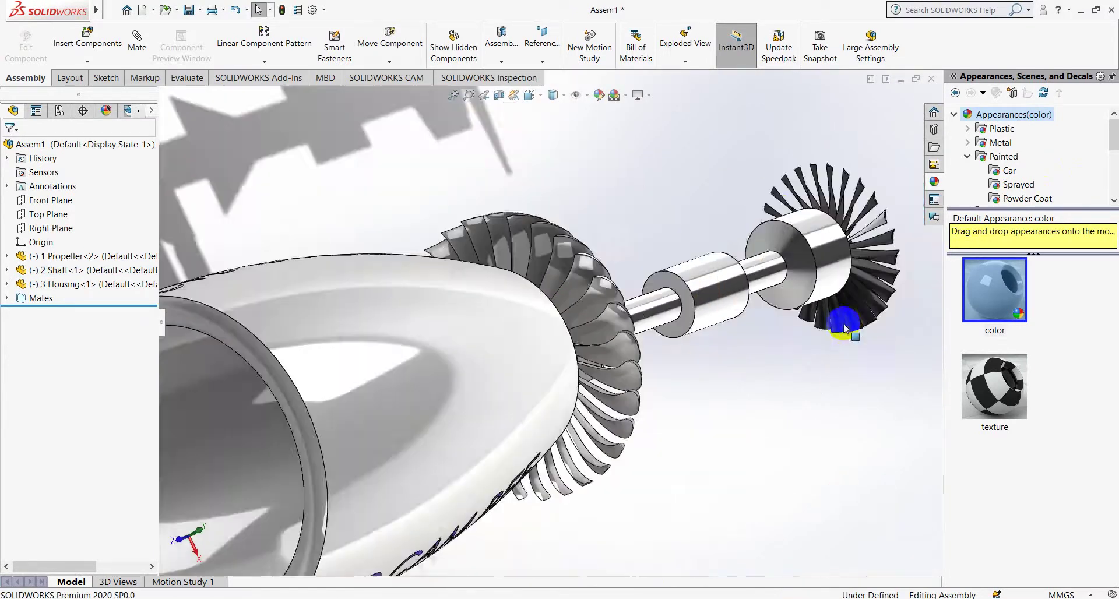
Select the ring face on the shaft for the housing mate.
scroll(680, 345, "down", 3)
left_click(533, 407)
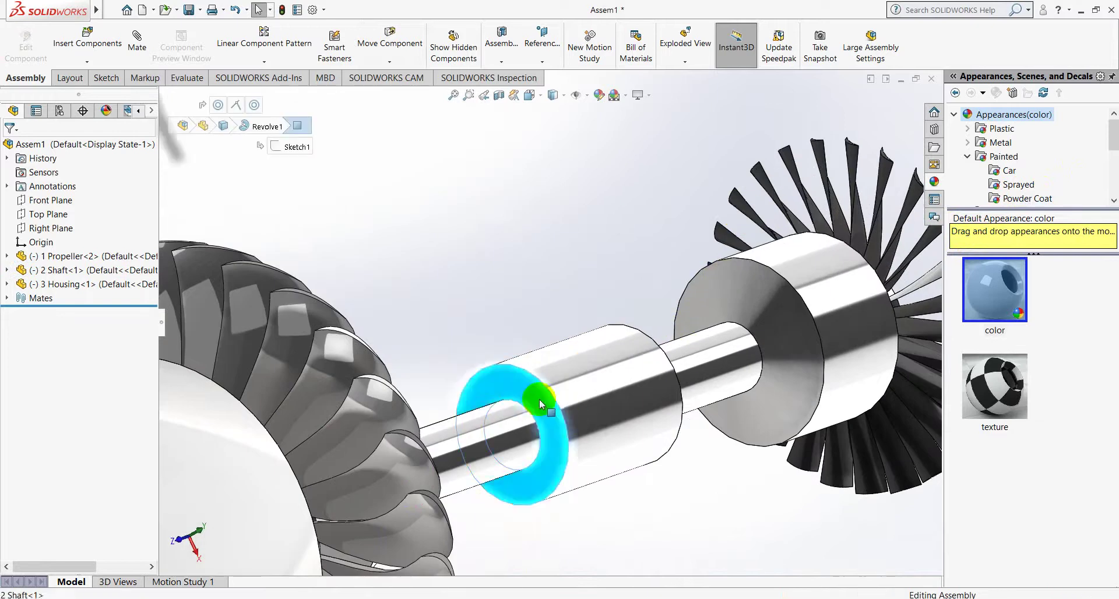
scroll(539, 400, "up", 3)
mouse_move(541, 404)
middle_mouse_down()
mouse_move(513, 399)
mouse_move(537, 399)
mouse_move(519, 390)
middle_mouse_up()
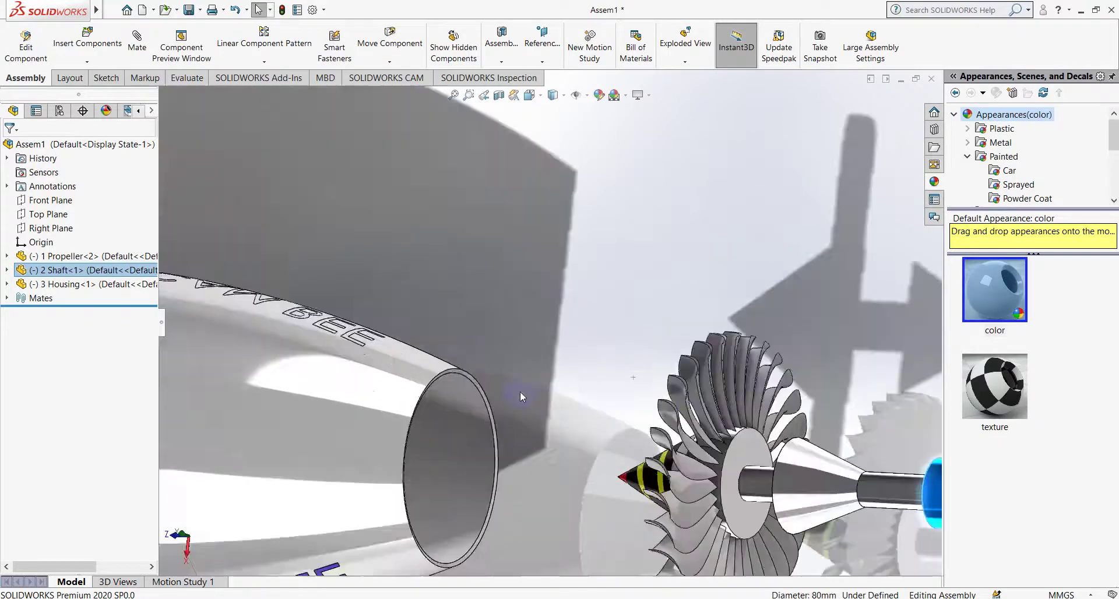
scroll(302, 371, "down", 5)
scroll(302, 376, "down", 3)
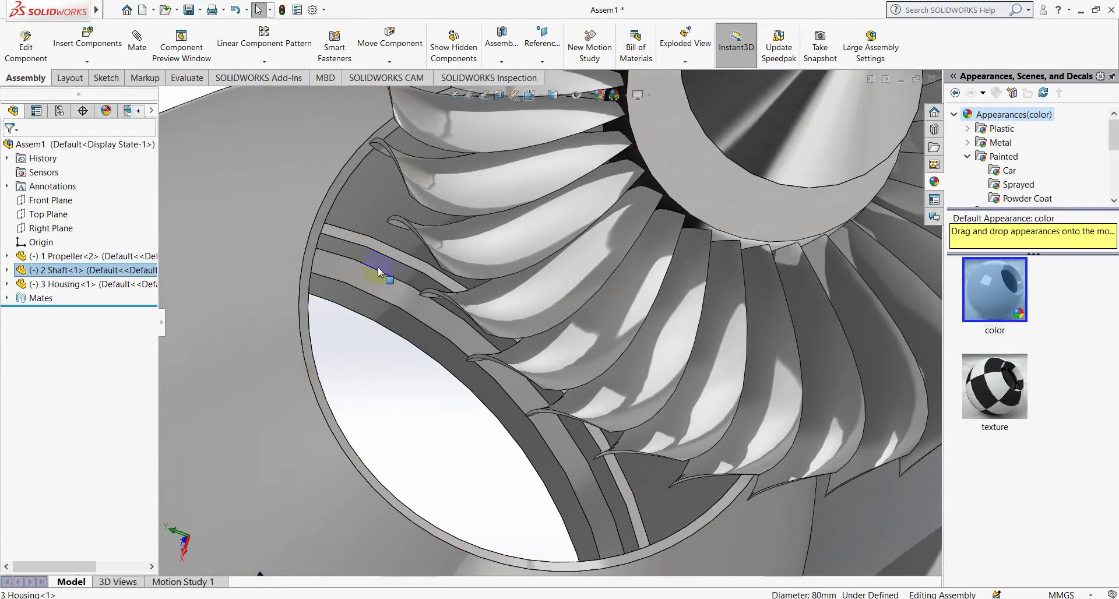
left_click(136, 36)
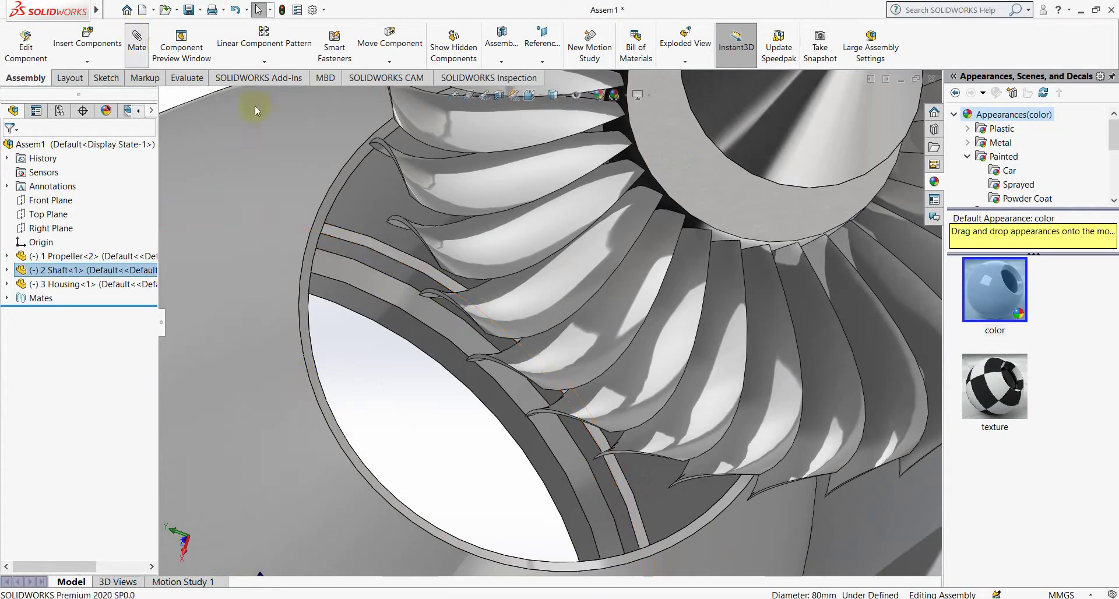
left_click(347, 236)
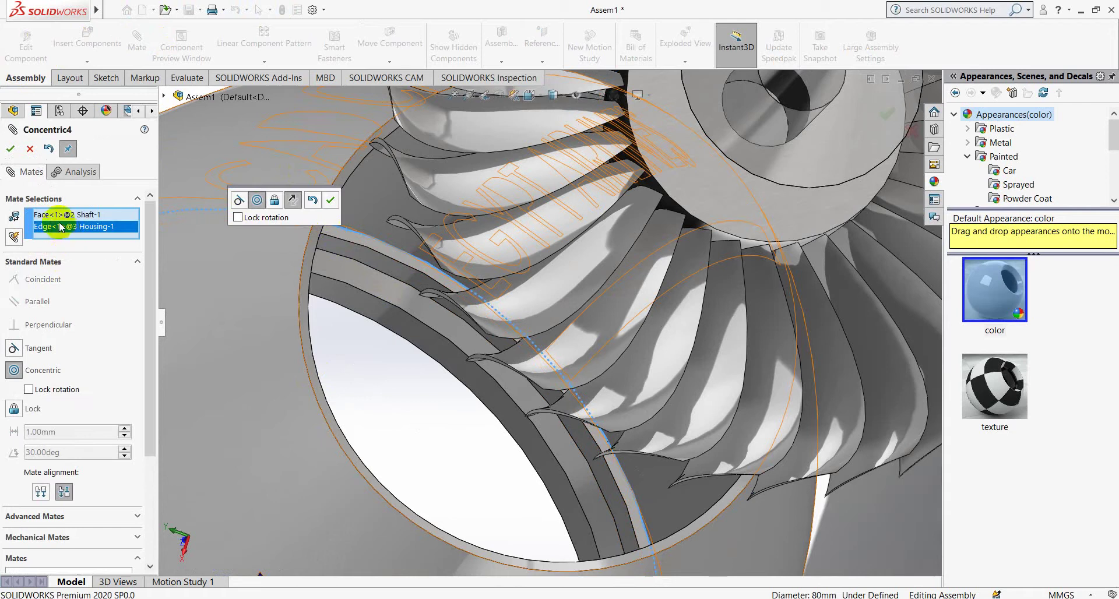
key("Delete")
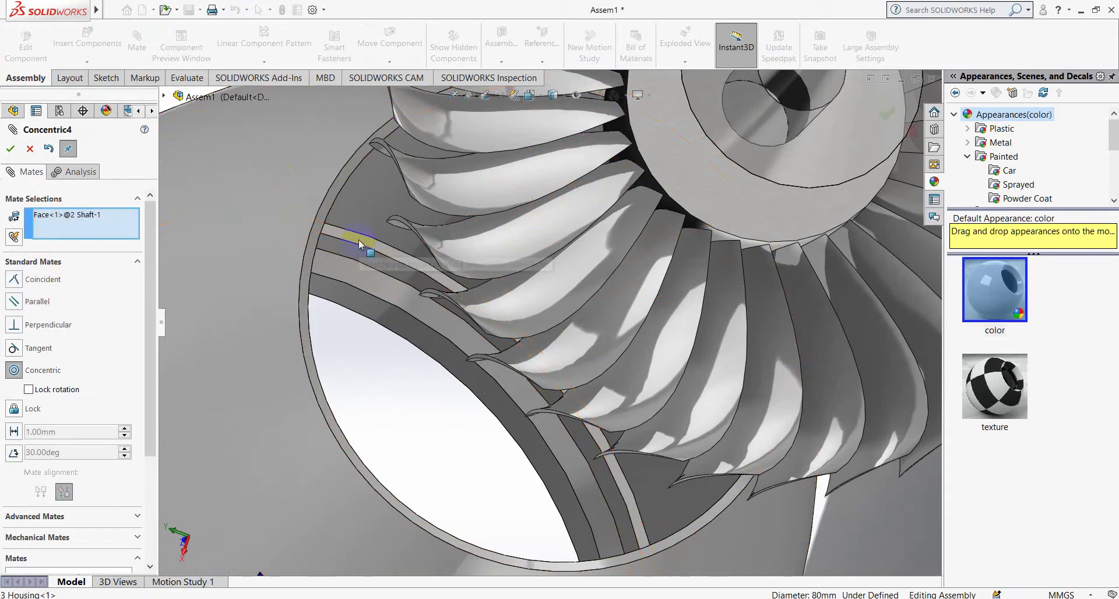
left_click(354, 244)
scroll(379, 248, "up", 3)
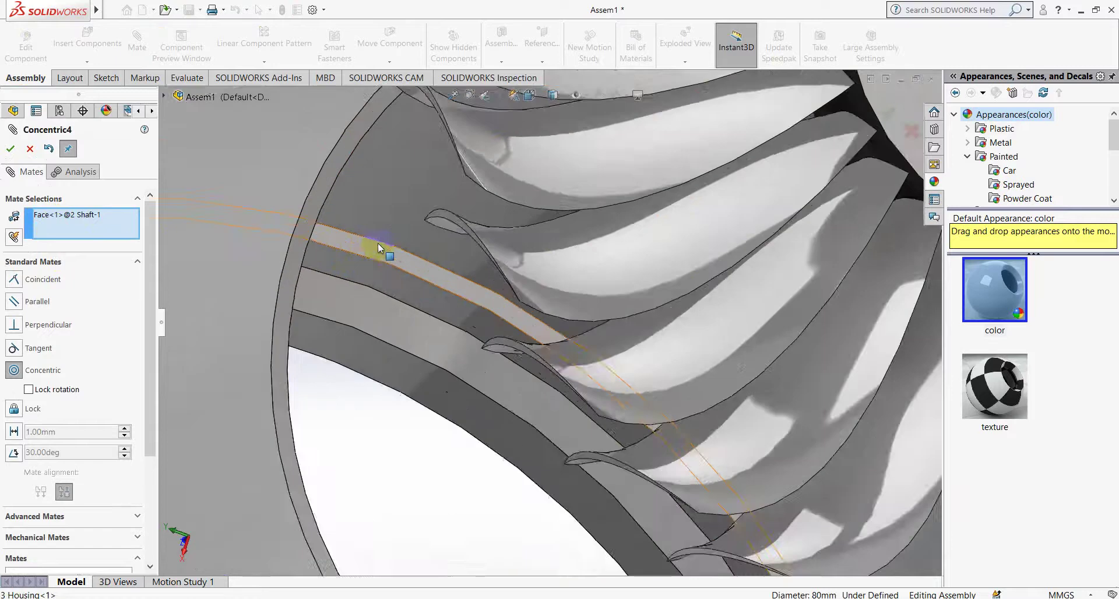
scroll(381, 250, "up", 3)
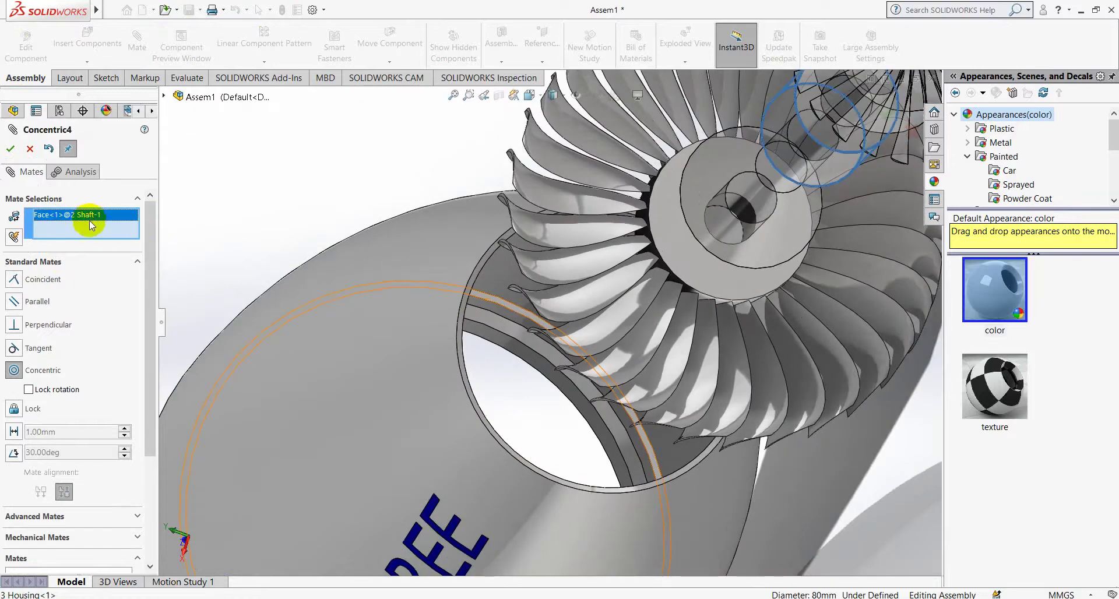
key("Delete")
scroll(466, 212, "up", 5)
middle_click_drag(466, 212, 670, 238)
scroll(670, 238, "down", 3)
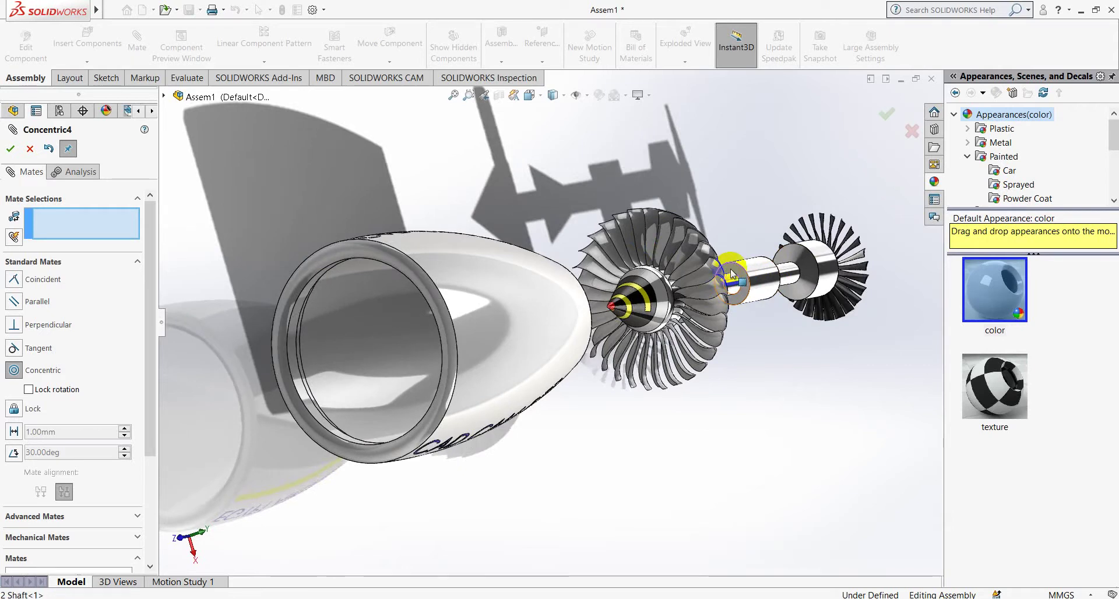
left_click(30, 149)
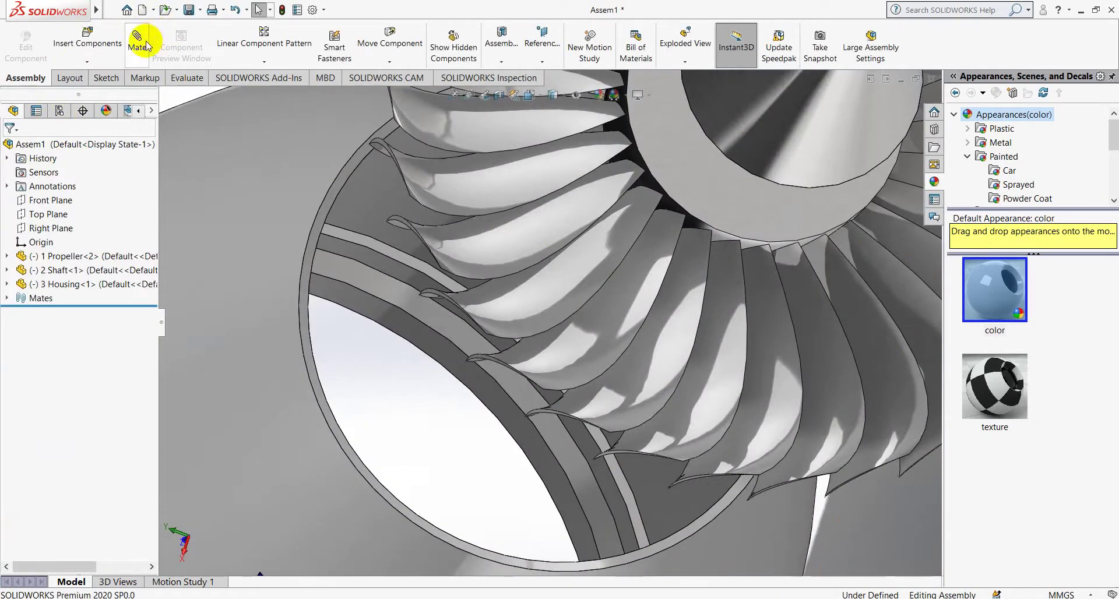
Pick the shaft face as the first reference for the new mate.
scroll(421, 182, "up", 5)
scroll(470, 211, "up", 5)
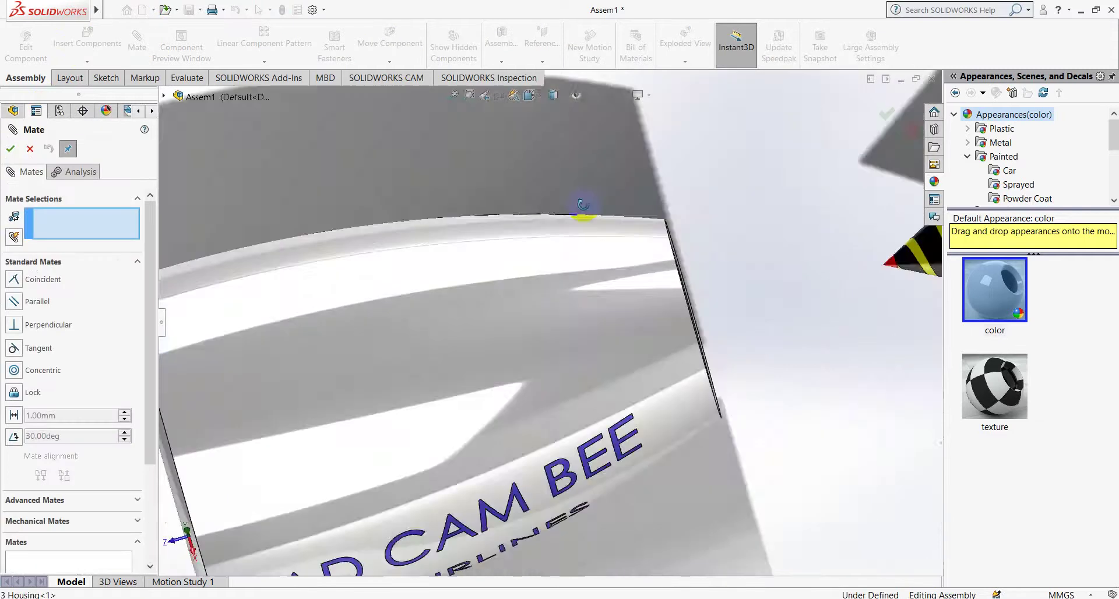
scroll(675, 204, "up", 5)
scroll(678, 231, "up", 5)
scroll(678, 231, "down", 3)
scroll(728, 349, "down", 3)
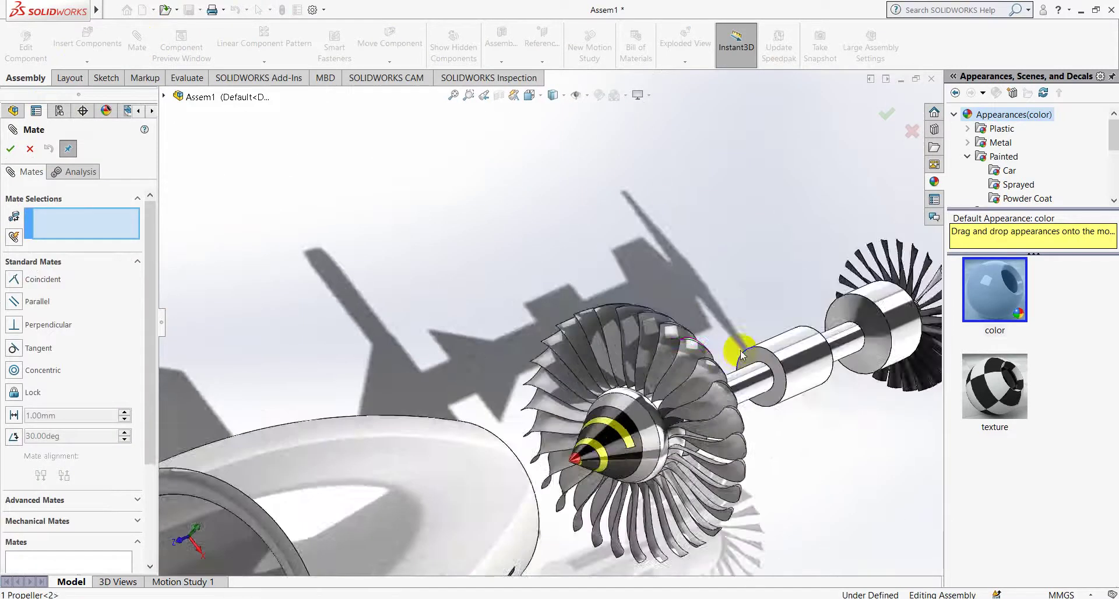
scroll(732, 362, "down", 3)
left_click(726, 365)
Pick a housing face as the second reference and make it a Distance mate.
scroll(549, 309, "up", 5)
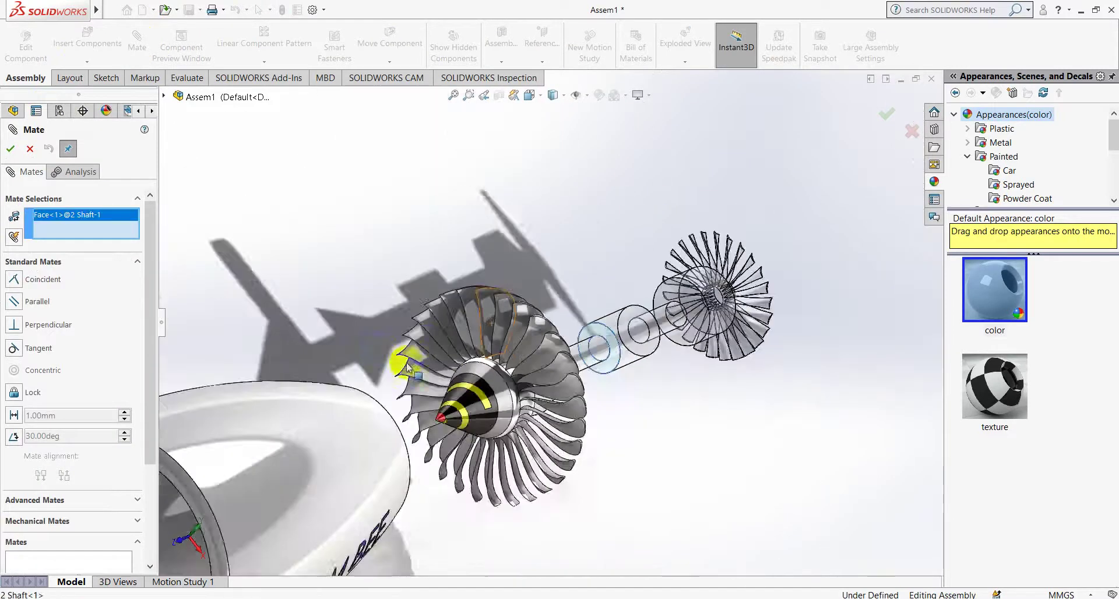
mouse_move(394, 363)
middle_mouse_down()
mouse_move(290, 523)
mouse_move(273, 449)
mouse_move(487, 332)
middle_mouse_up()
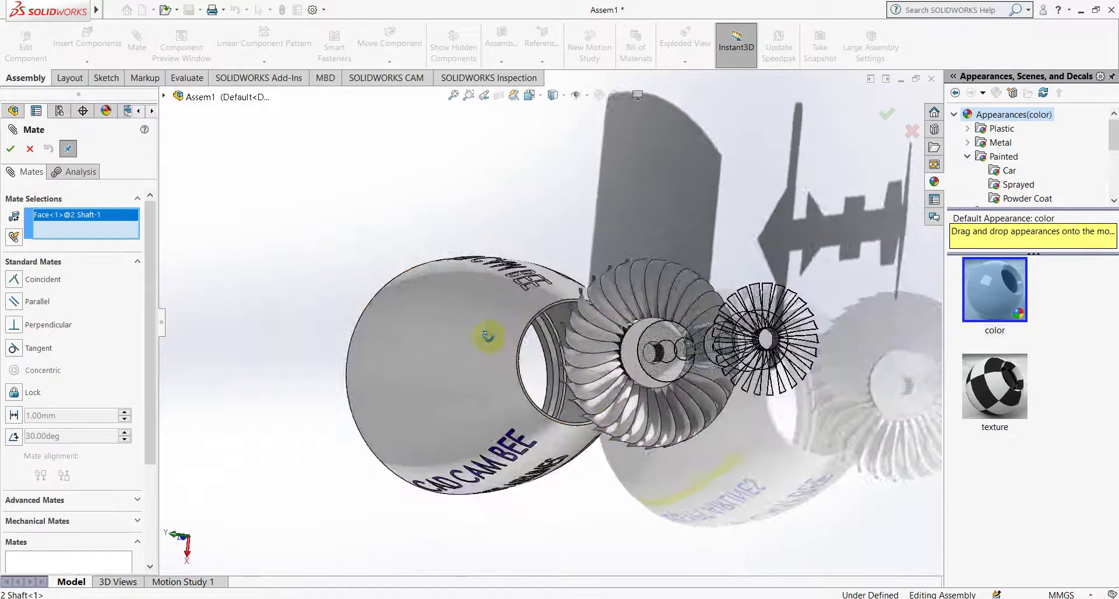
scroll(487, 332, "down", 5)
scroll(532, 344, "down", 3)
left_click(541, 310)
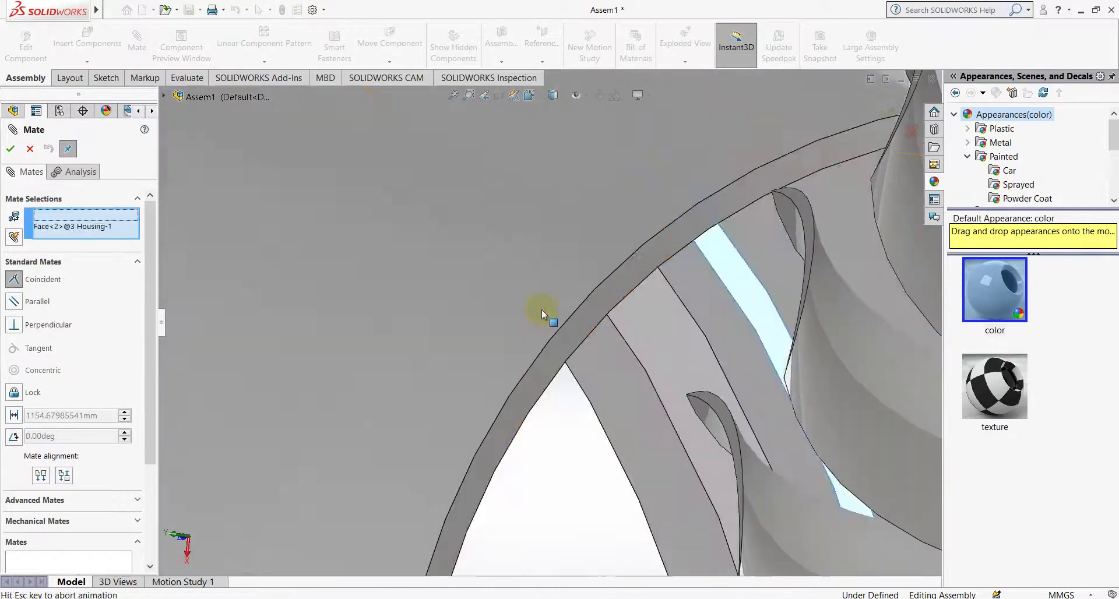
scroll(617, 320, "up", 5)
key("shift+Right")
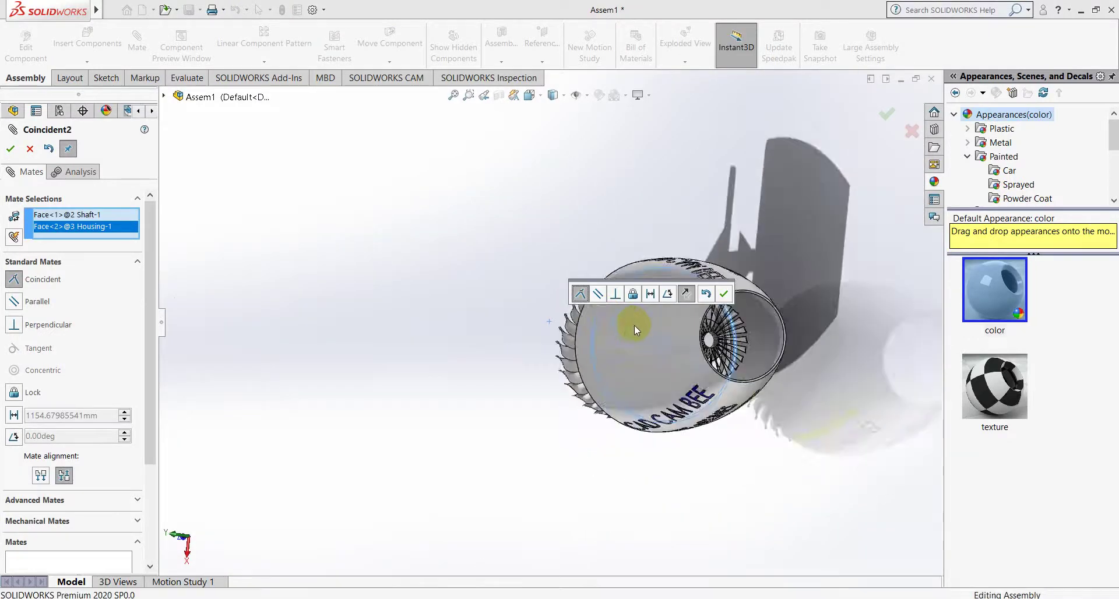
left_click(649, 294)
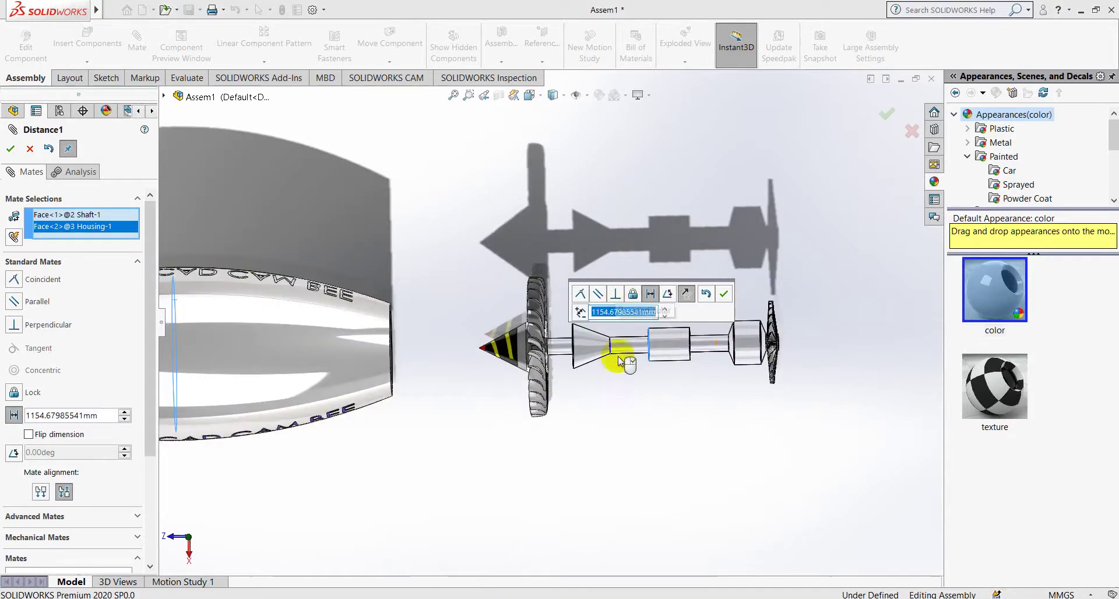
Try mate distances of 50, 60, 100, 160 and 220 mm.
key("Return")
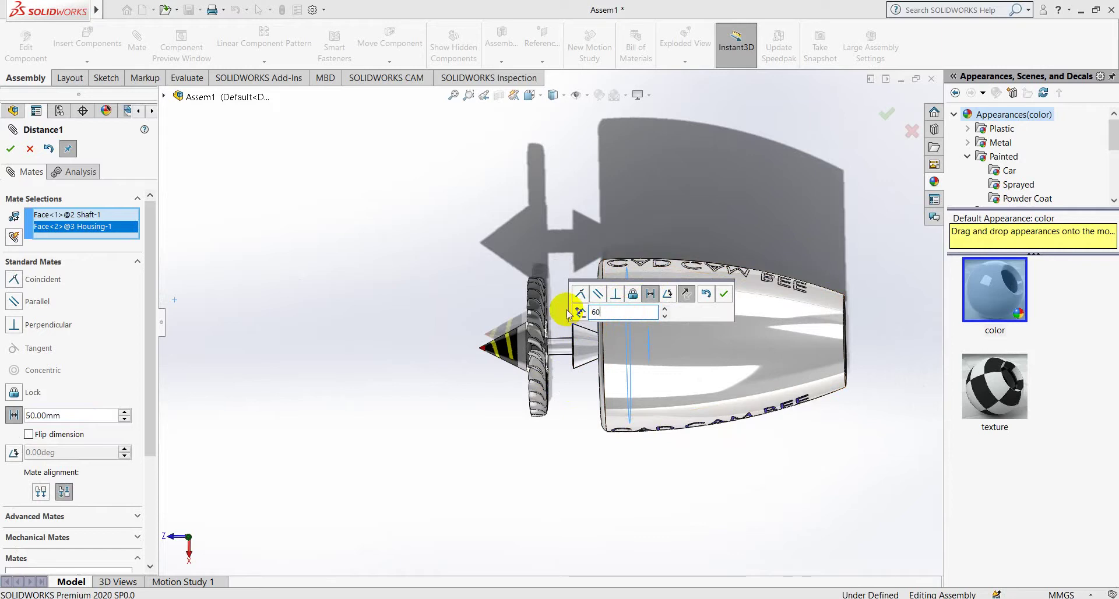
key("Return")
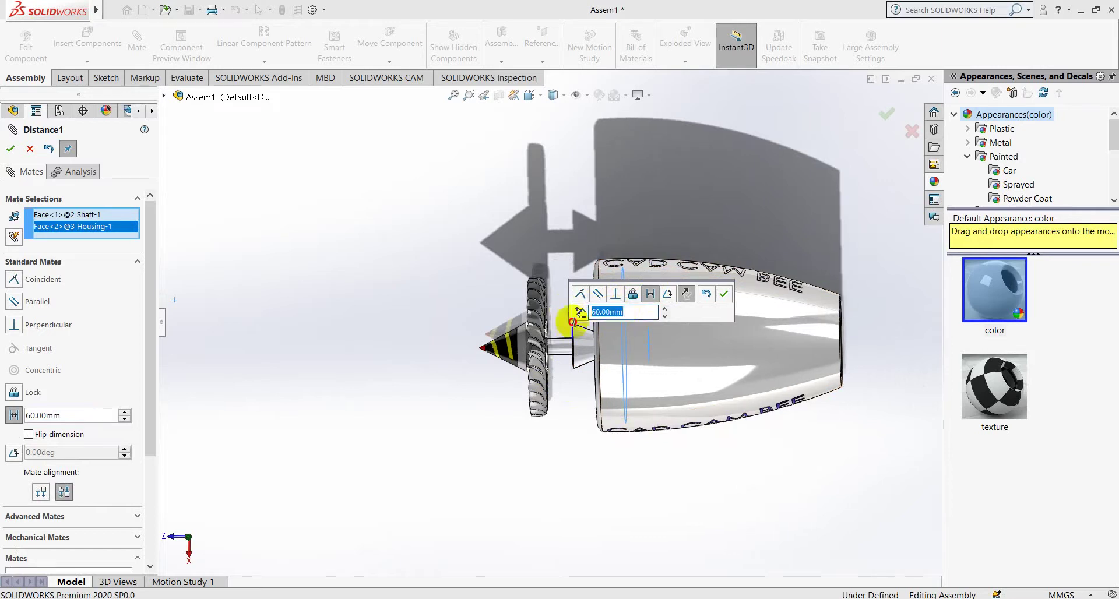
type("100")
key("Return")
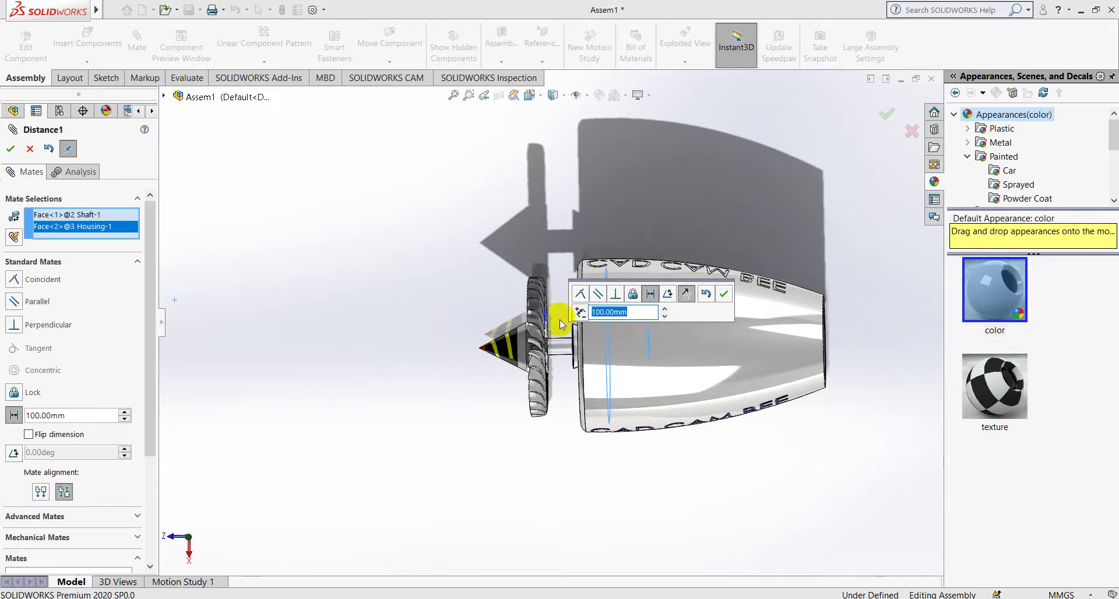
type("160")
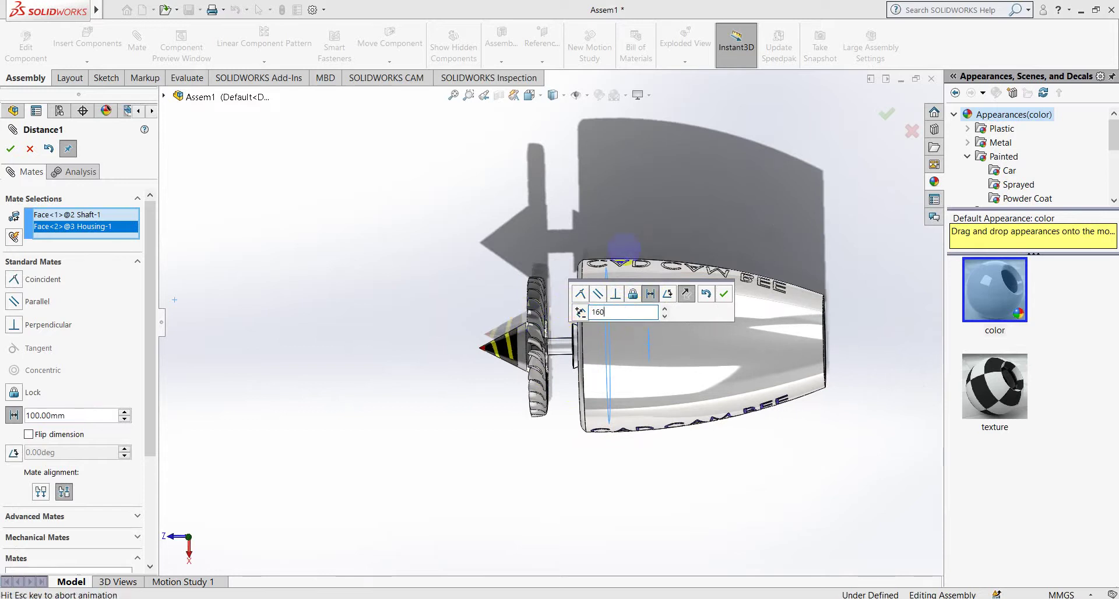
key("Return")
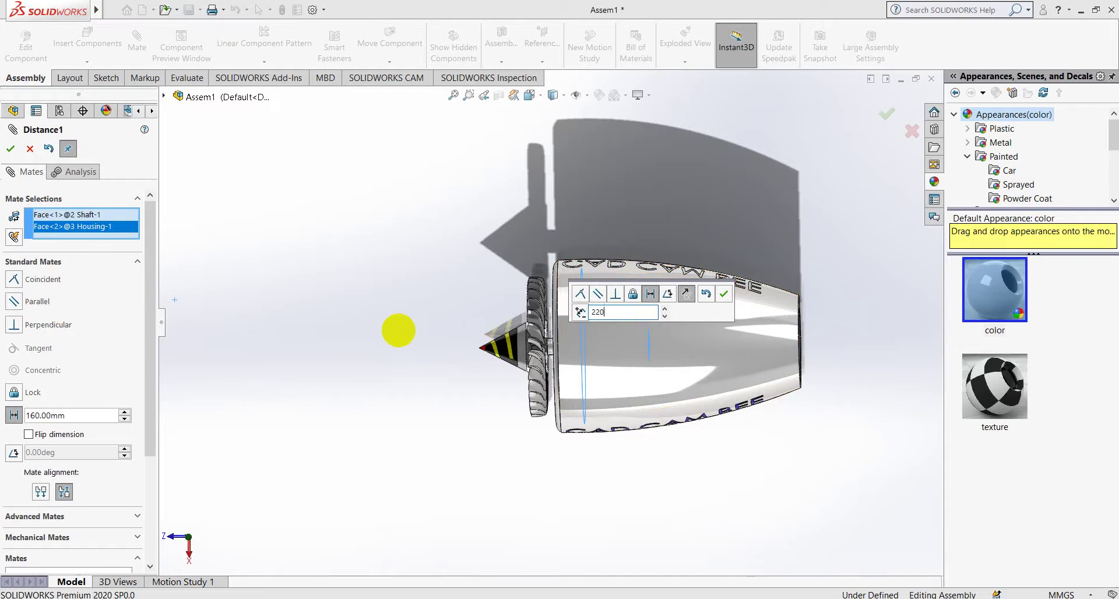
key("Return")
Try 240 mm, then settle on 220 mm and confirm the Distance1 mate.
middle_click_drag(407, 331, 569, 337)
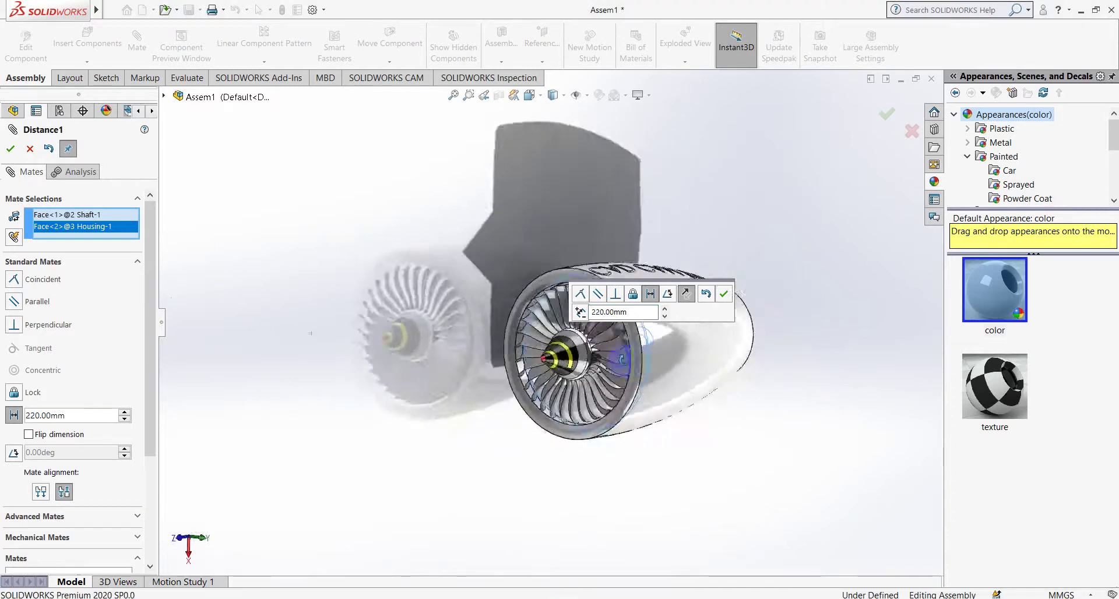
scroll(592, 317, "down", 5)
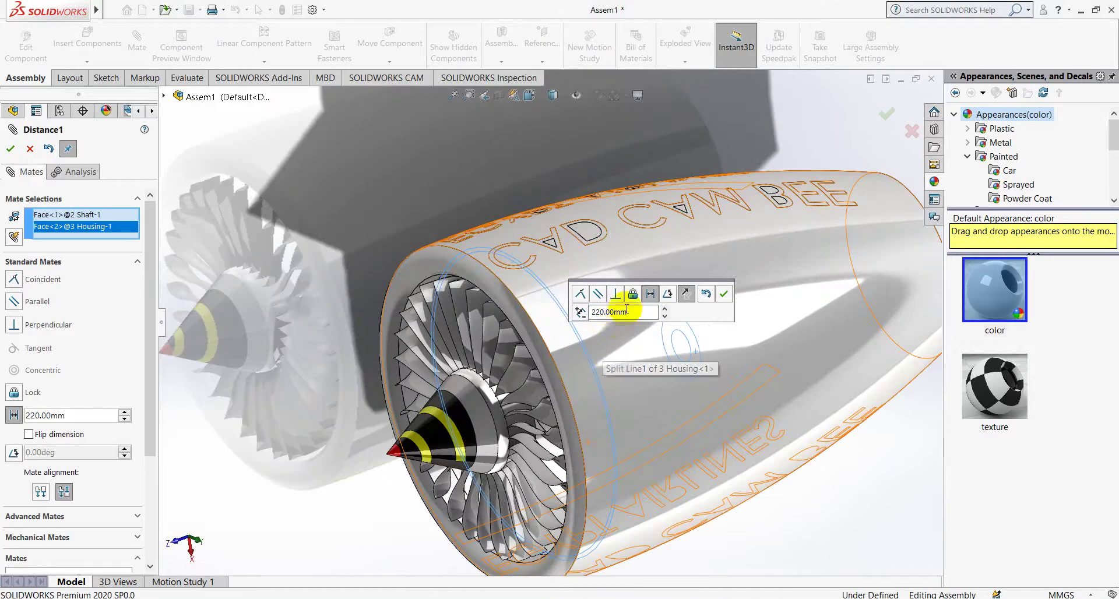
double_click(625, 312)
type("24")
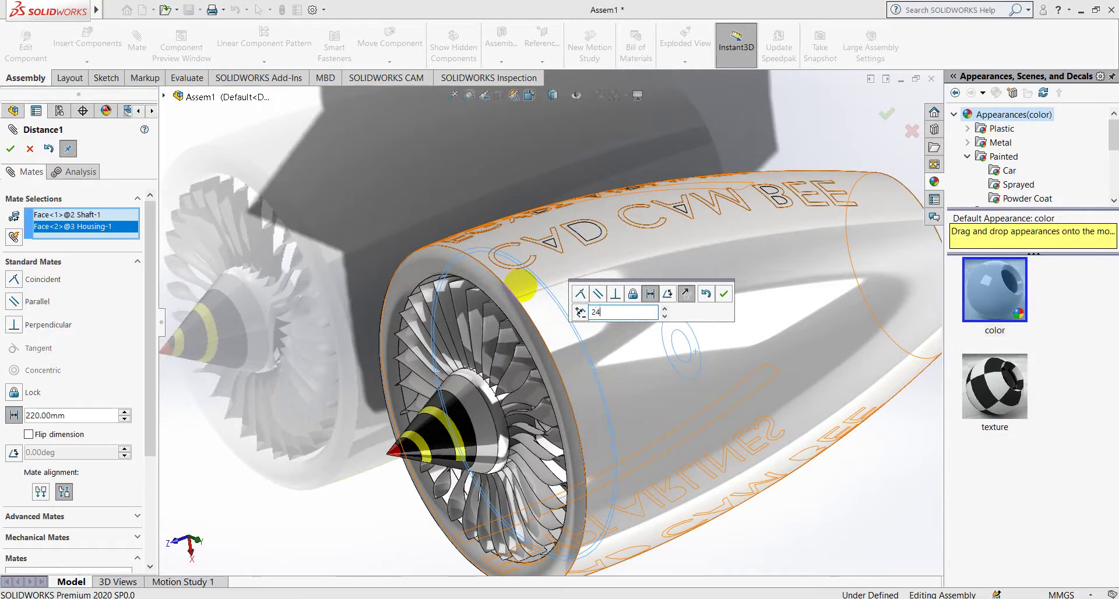
type("0")
key("Return")
mouse_move(653, 396)
middle_mouse_down()
mouse_move(708, 446)
mouse_move(767, 443)
mouse_move(789, 474)
mouse_move(725, 386)
middle_mouse_up()
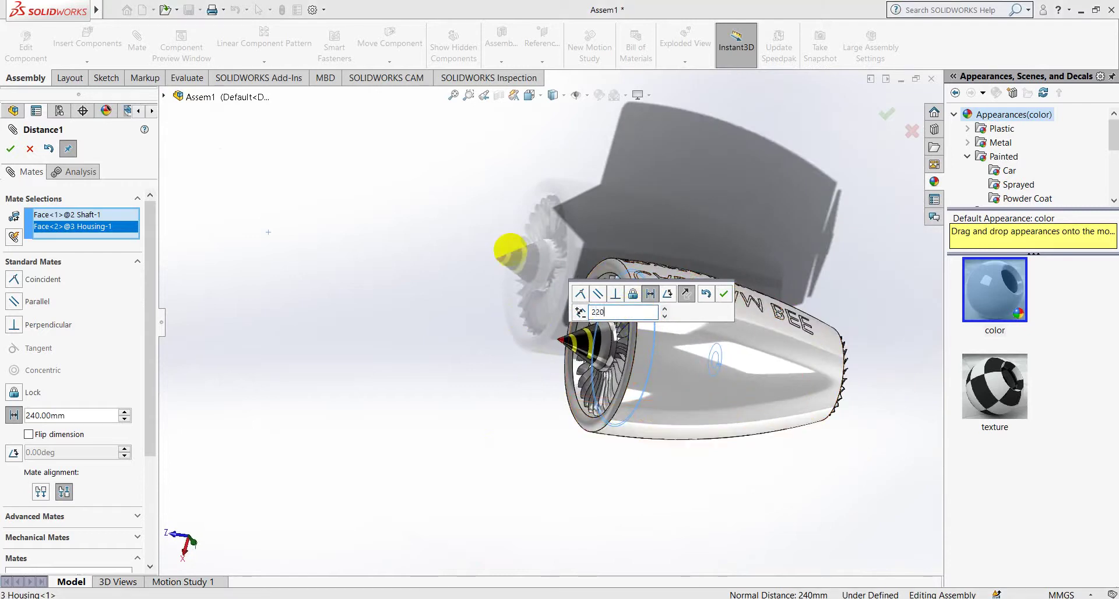
key("Return")
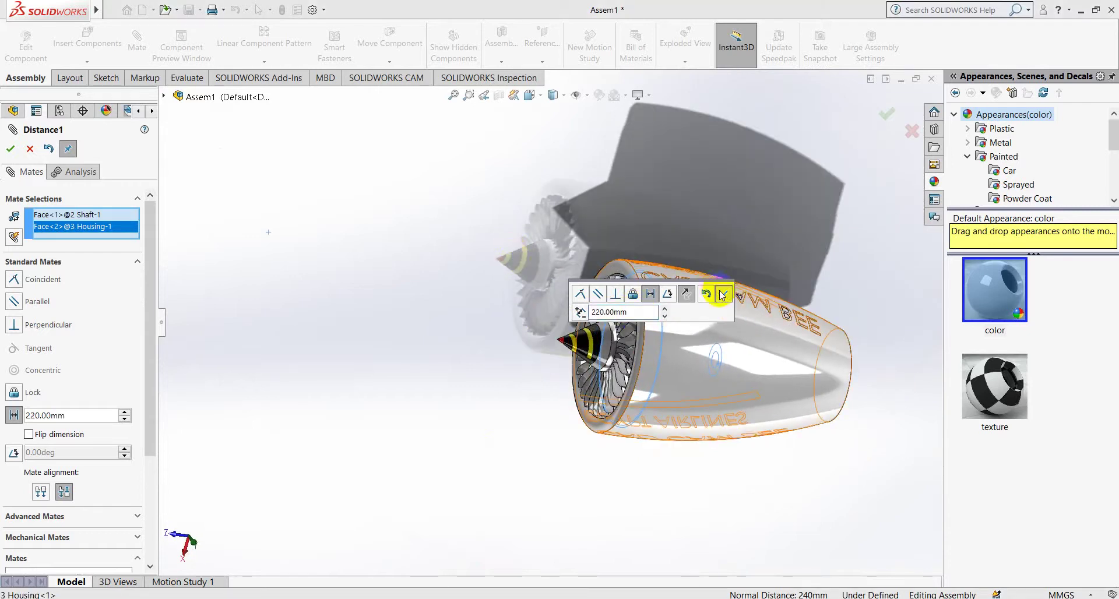
left_click(723, 294)
mouse_move(750, 319)
middle_mouse_down()
mouse_move(645, 337)
mouse_move(619, 320)
mouse_move(736, 395)
mouse_move(557, 417)
middle_mouse_up()
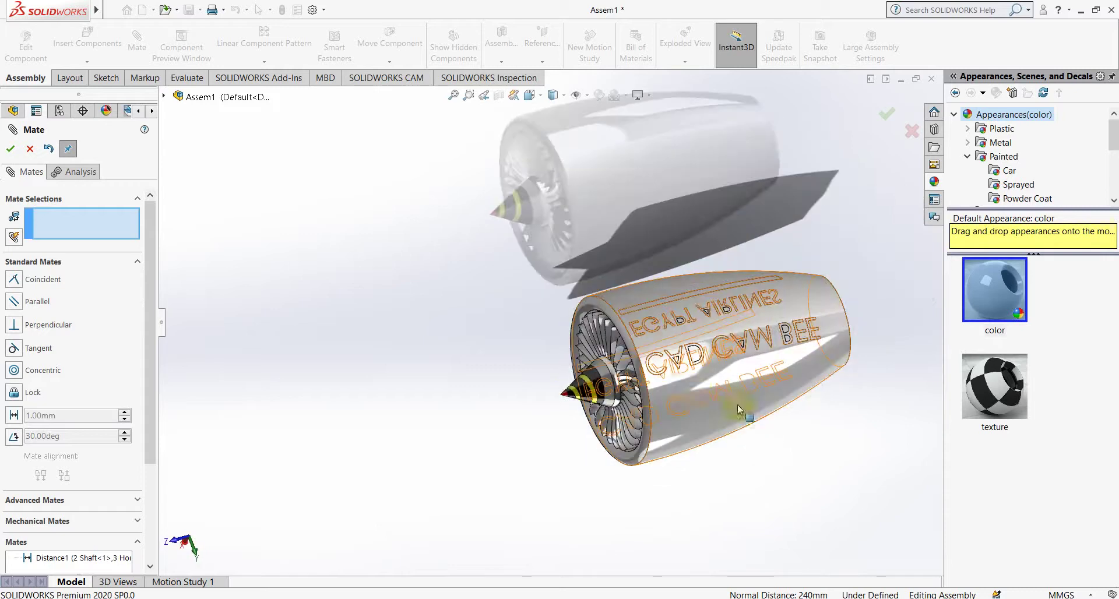
Finish mating, orbit to a side view of the engine, and check the shaft's options.
left_click(8, 149)
mouse_move(303, 193)
middle_mouse_down()
mouse_move(388, 37)
mouse_move(510, 248)
mouse_move(637, 155)
mouse_move(722, 480)
mouse_move(744, 507)
middle_mouse_up()
scroll(657, 354, "down", 3)
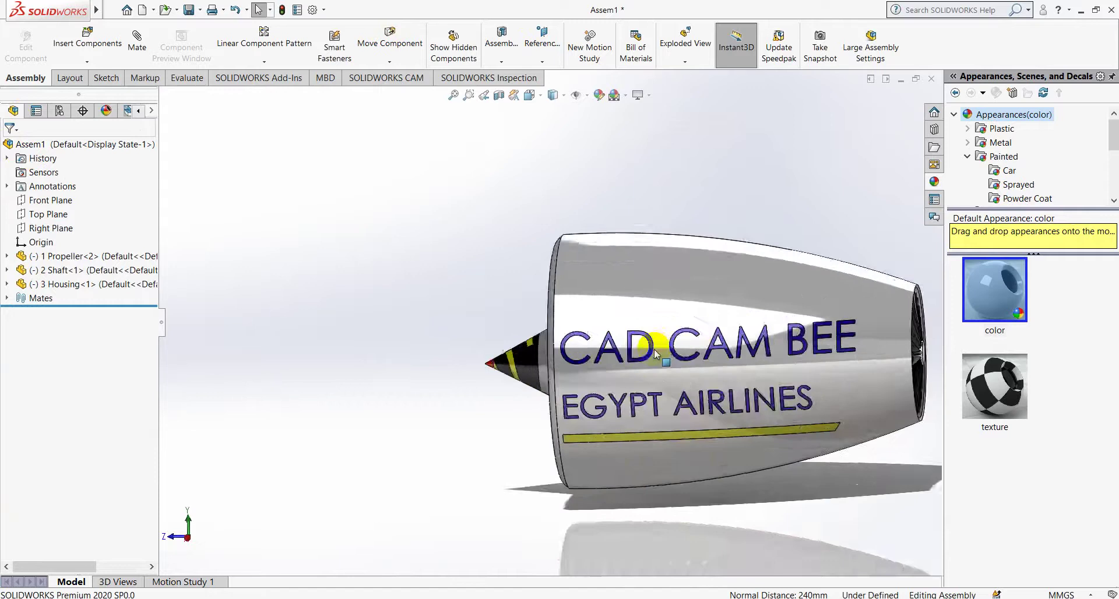
middle_click_drag(656, 354, 723, 378)
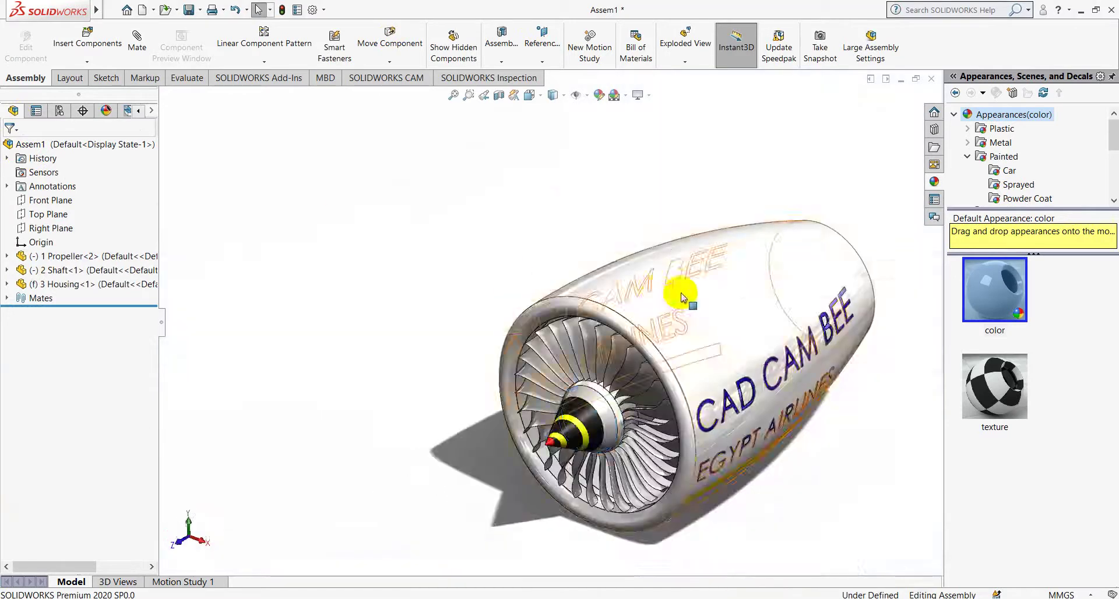
mouse_move(680, 295)
middle_mouse_down()
mouse_move(549, 167)
mouse_move(591, 362)
middle_mouse_up()
scroll(694, 407, "down", 3)
middle_click_drag(694, 407, 724, 424)
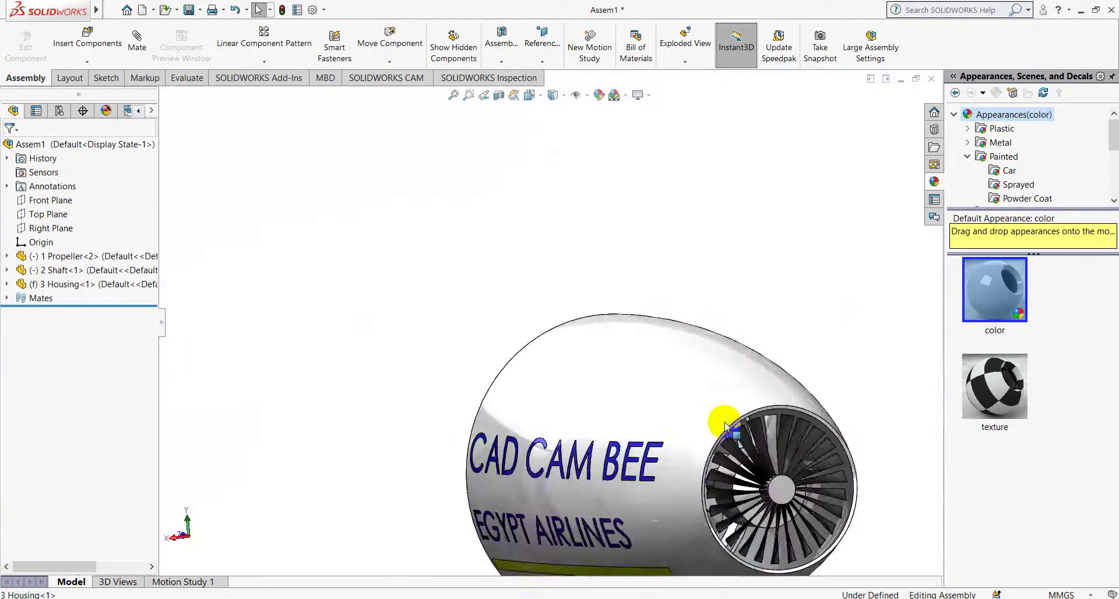
scroll(695, 429, "down", 3)
right_click(608, 430)
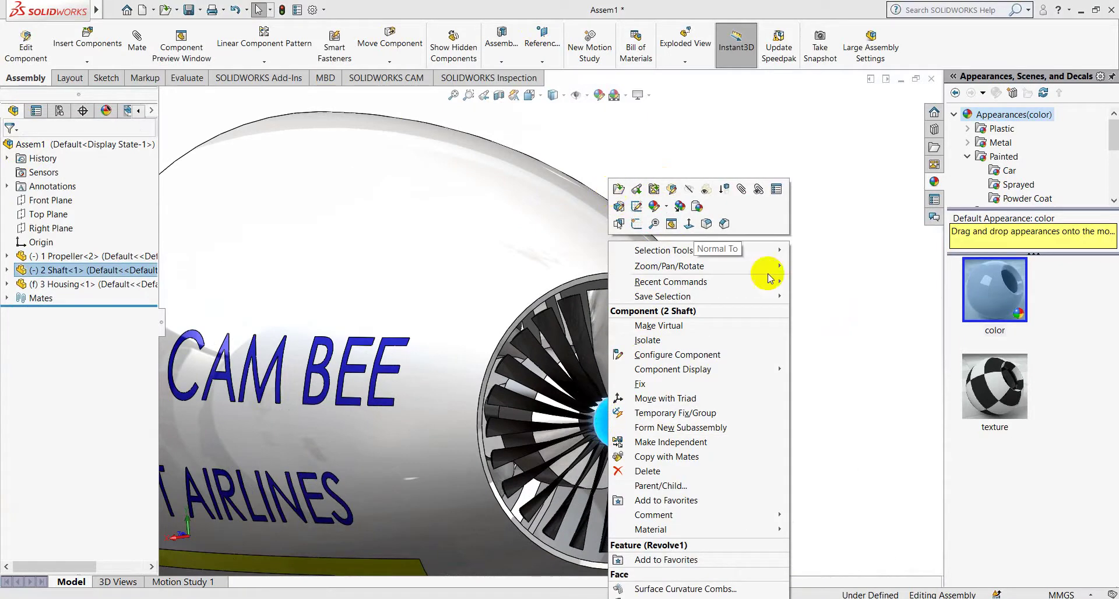
left_click(856, 325)
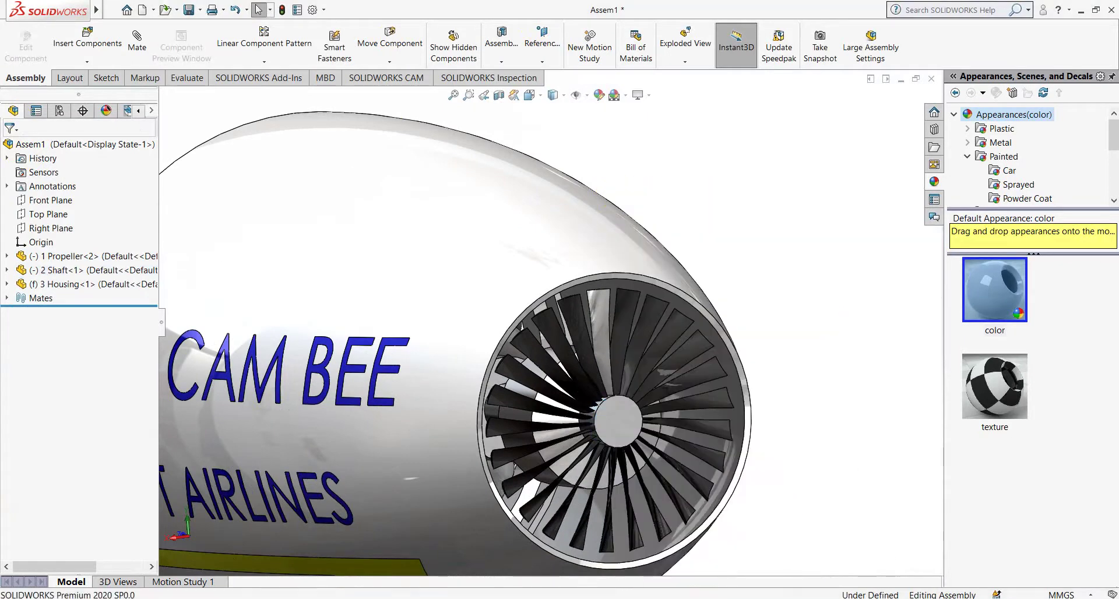
In the 2 Shaft part window, view Right Plane normal-to and start Sketch4 on it.
left_click(562, 547)
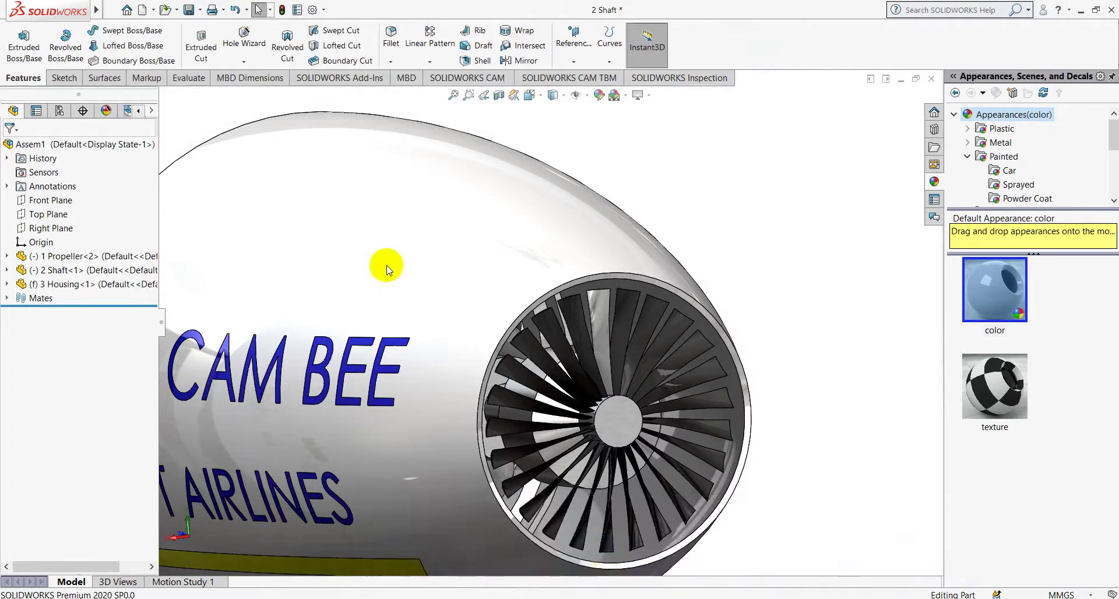
right_click(50, 257)
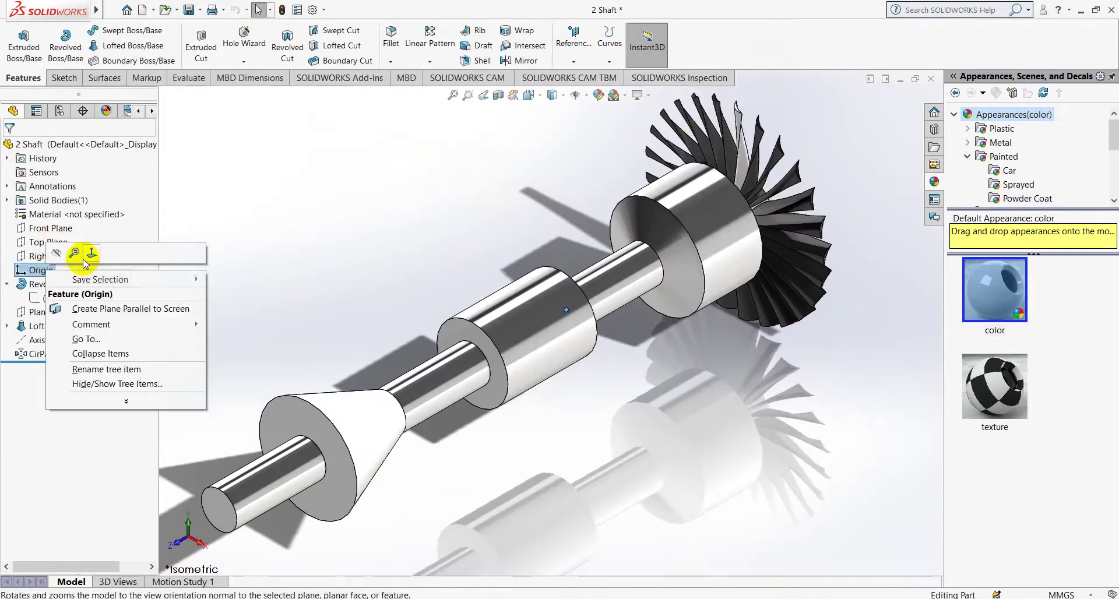
left_click(82, 250)
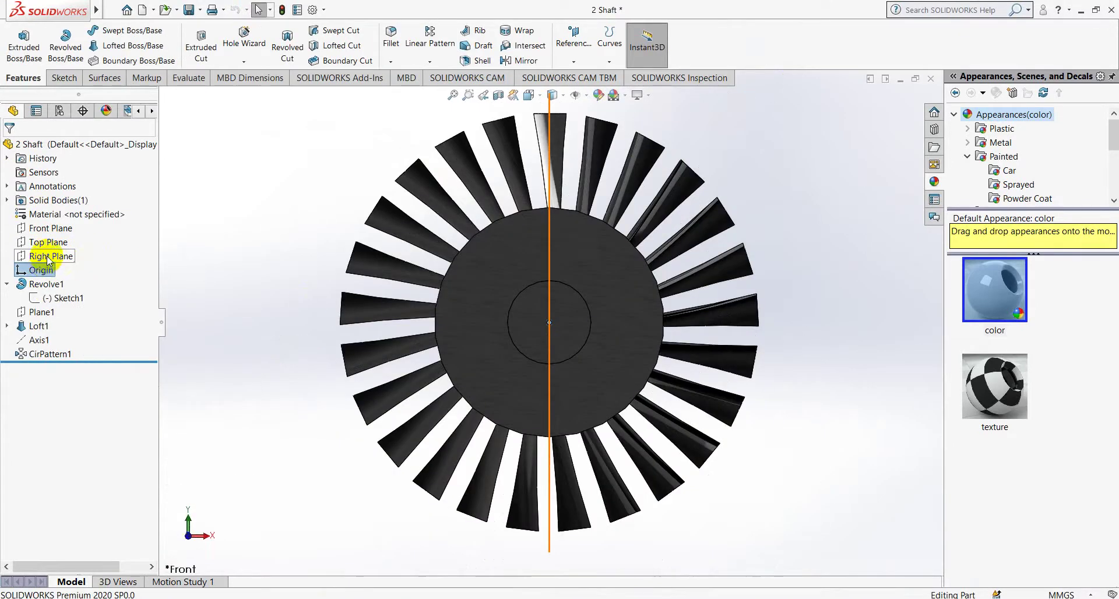
right_click(50, 256)
left_click(82, 239)
right_click(67, 256)
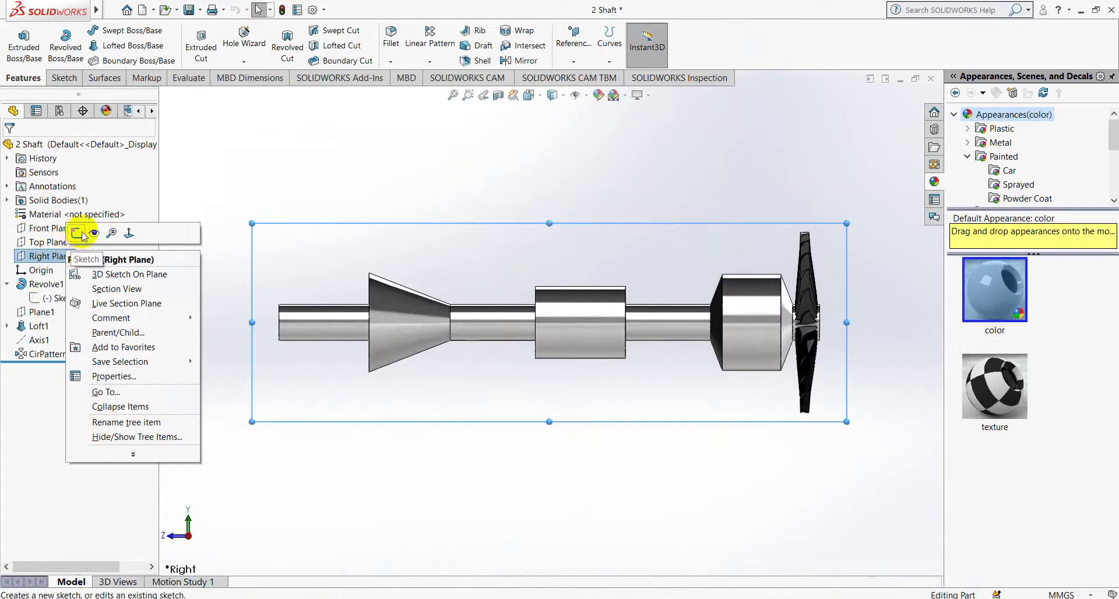
left_click(69, 240)
scroll(187, 212, "up", 3)
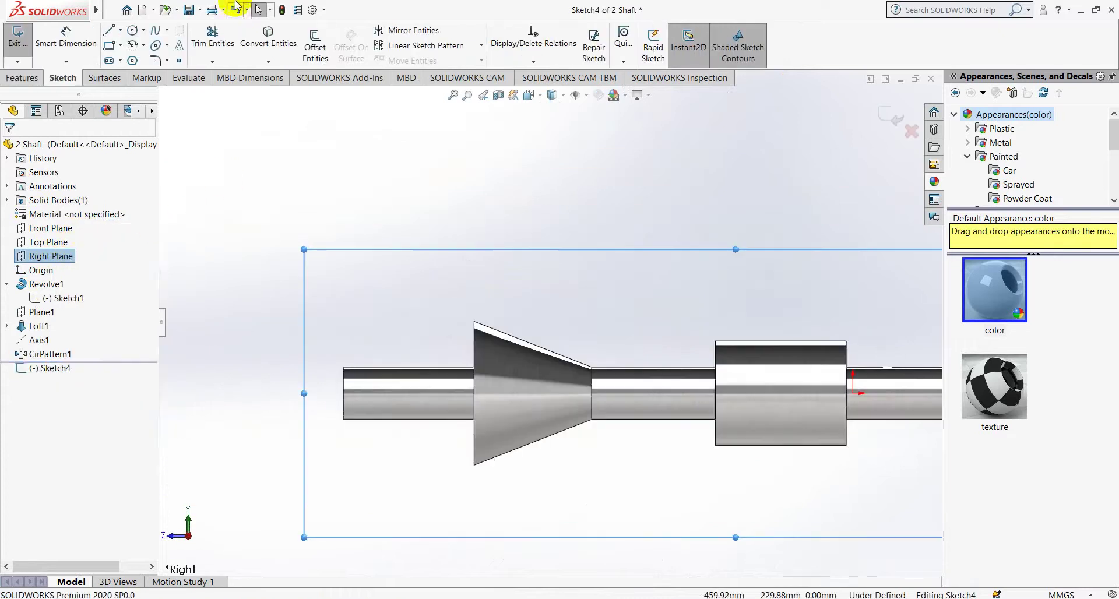
Draw a horizontal centerline extending left from the shaft's left end.
left_click(119, 31)
left_click(137, 65)
scroll(367, 383, "down", 3)
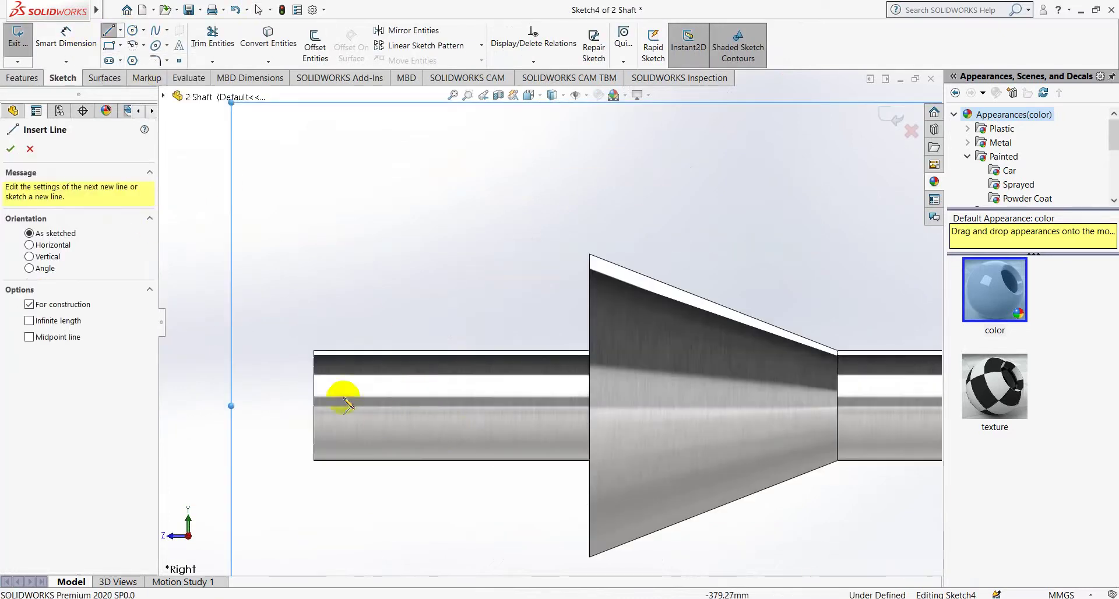
left_click(313, 404)
scroll(200, 400, "up", 3)
scroll(282, 375, "down", 1)
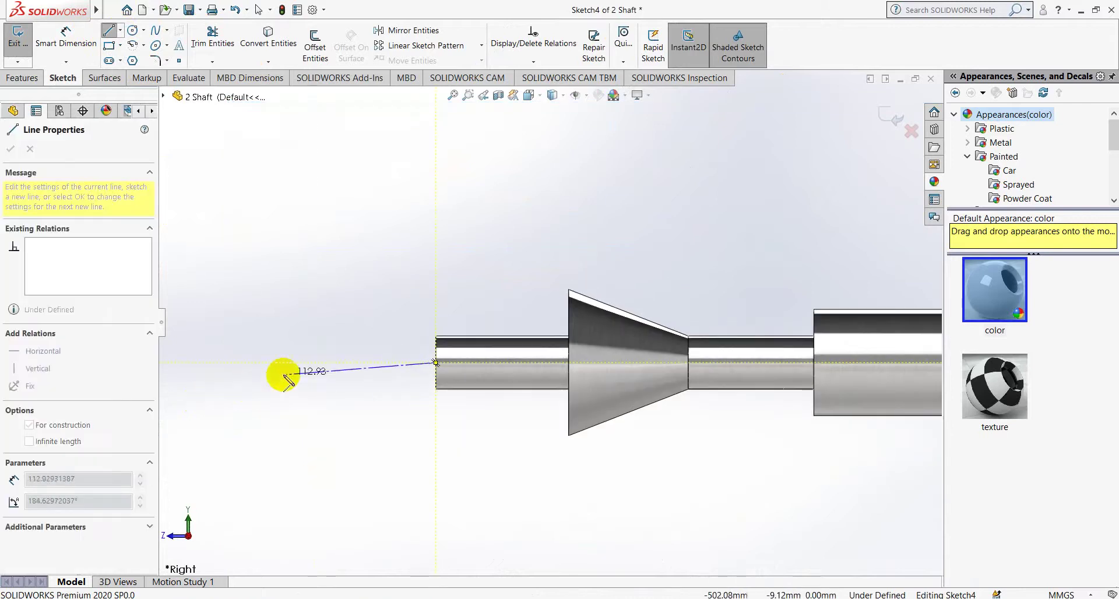
left_click(361, 363)
key("Escape")
scroll(260, 256, "down", 2)
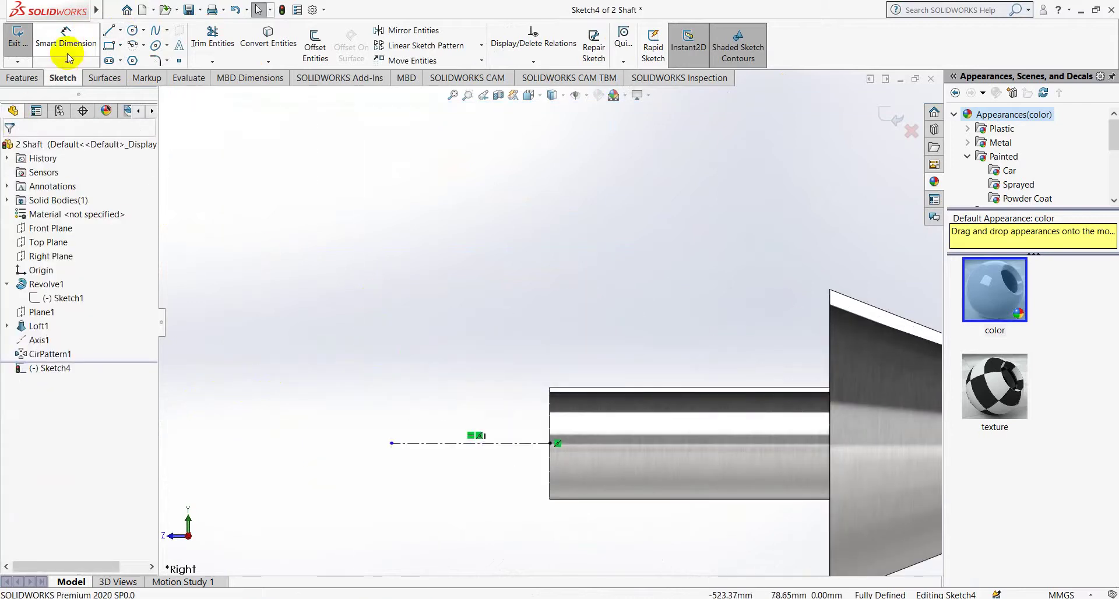
Dimension the centerline's length to 50 mm.
left_click(68, 57)
left_click(447, 446)
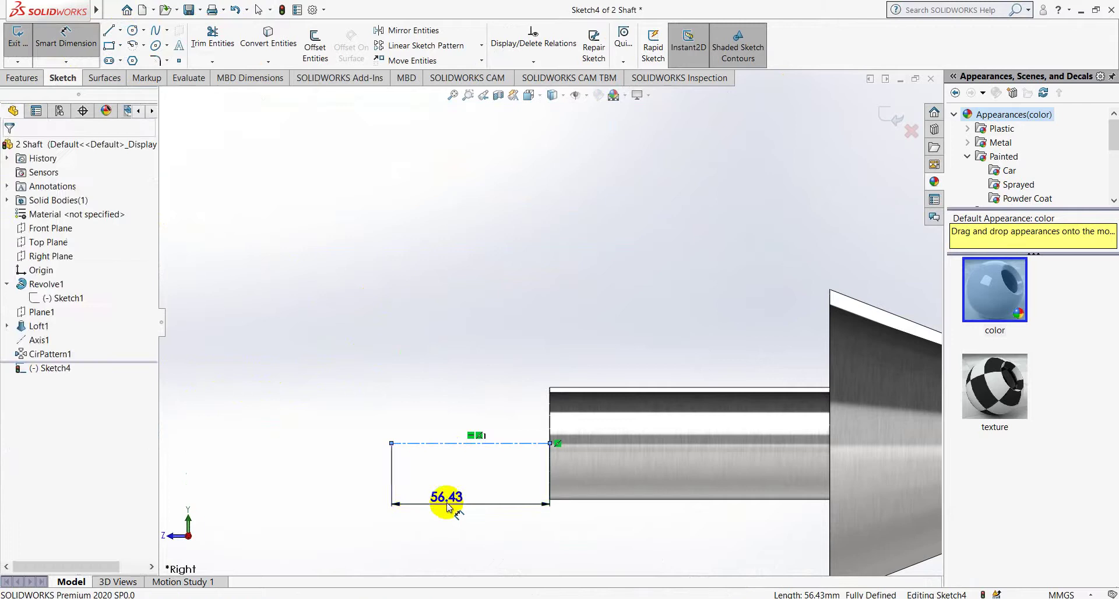
left_click(446, 504)
type("50.00mm")
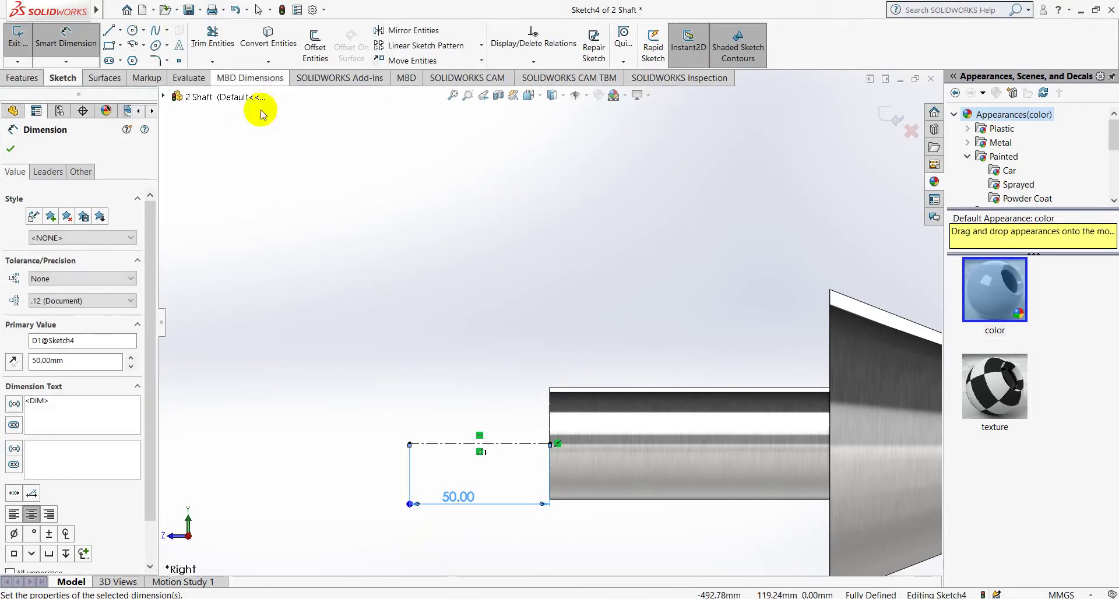
Draw a 3-point nose arc from the centerline's left tip to the shaft's top corner.
left_click(134, 46)
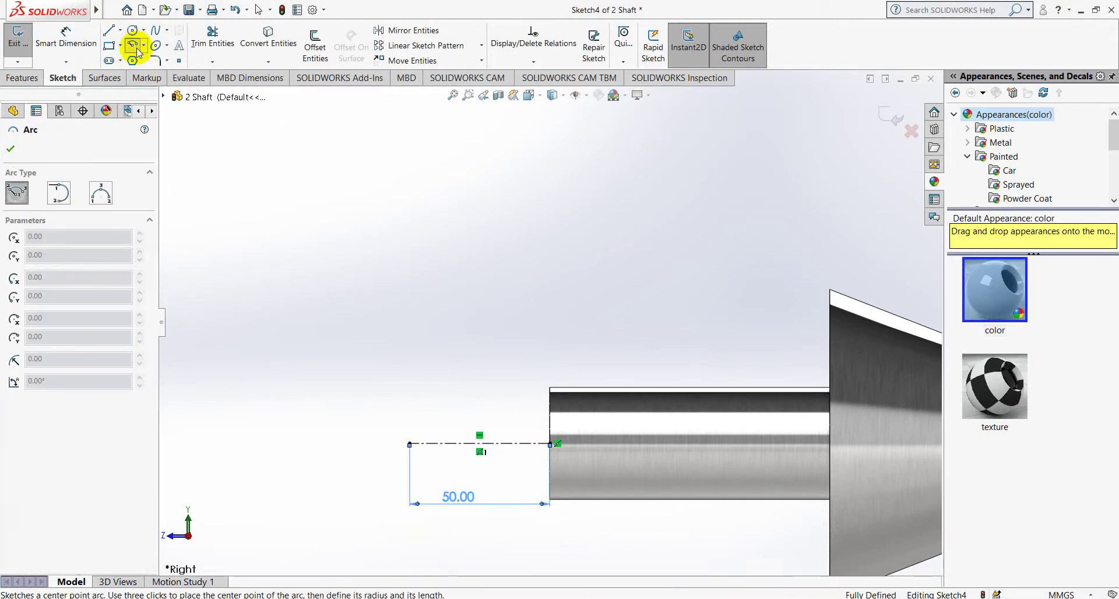
left_click(409, 444)
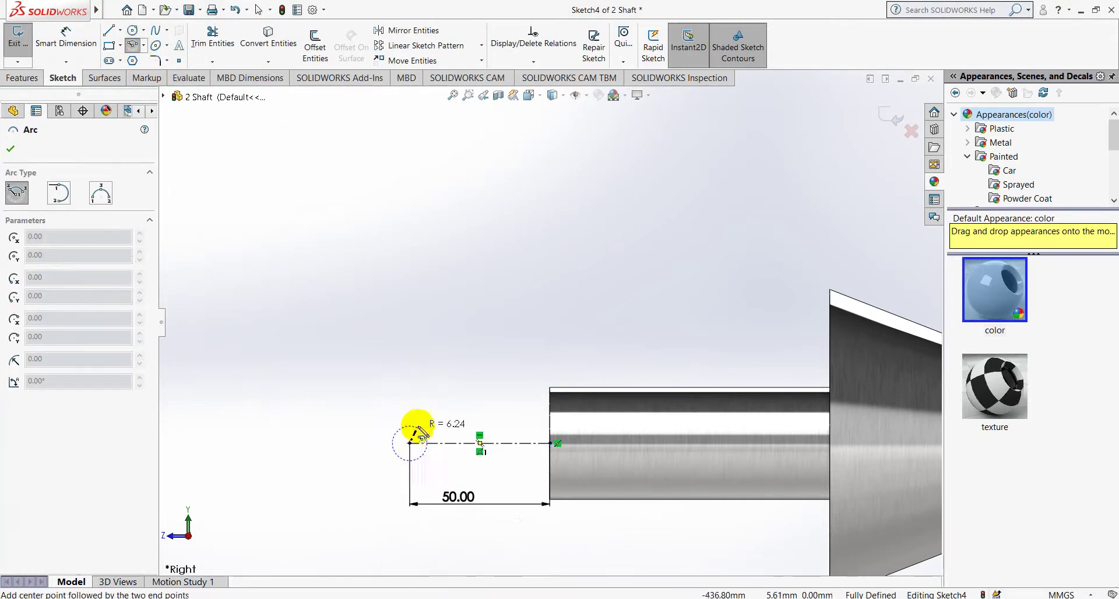
left_click(166, 46)
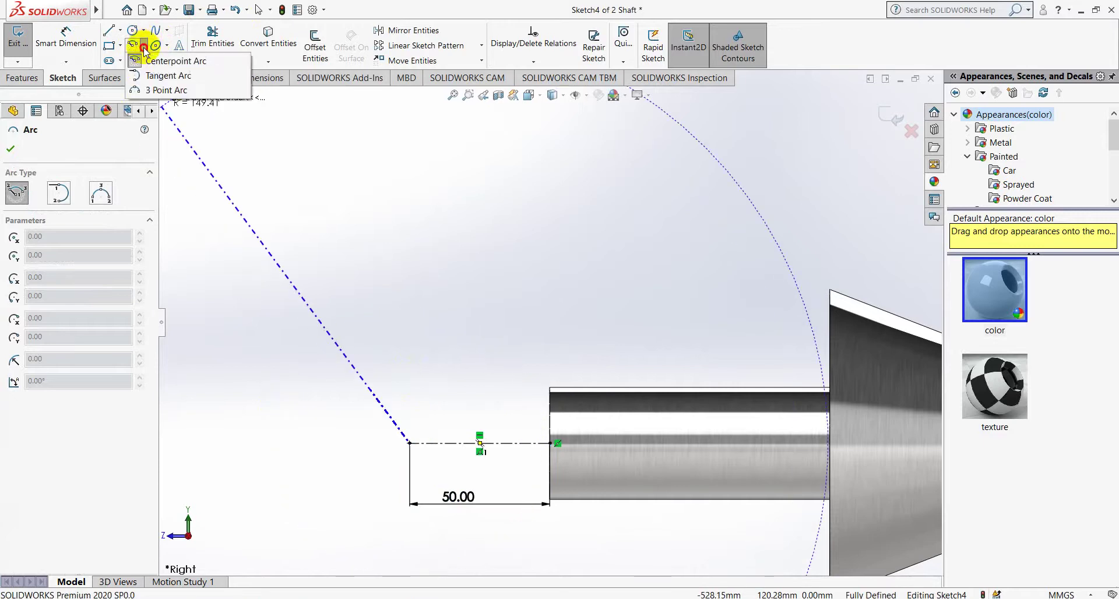
left_click(152, 89)
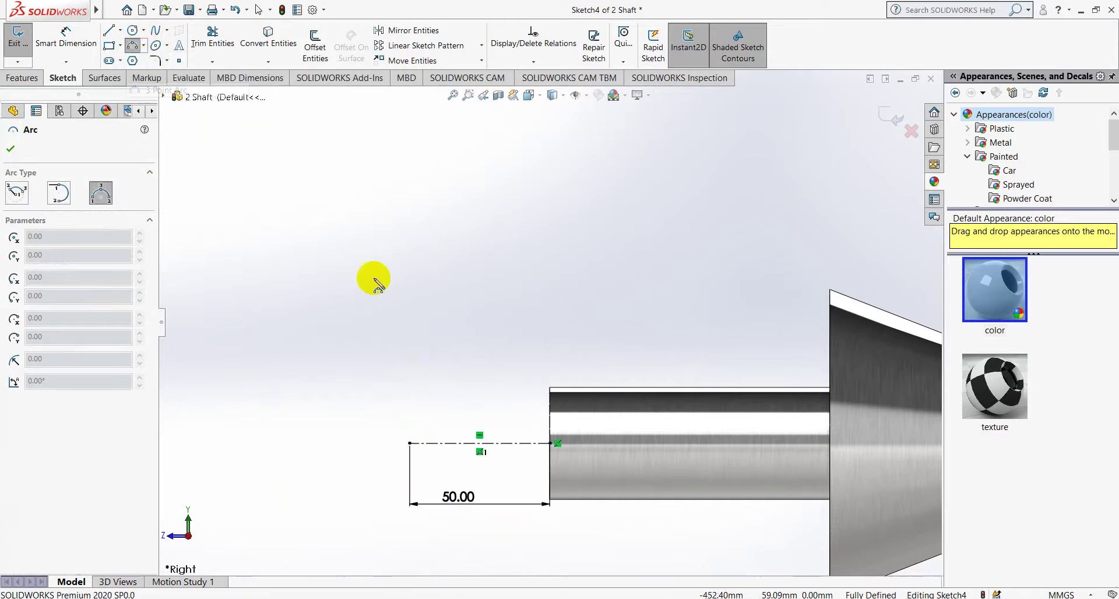
left_click(409, 444)
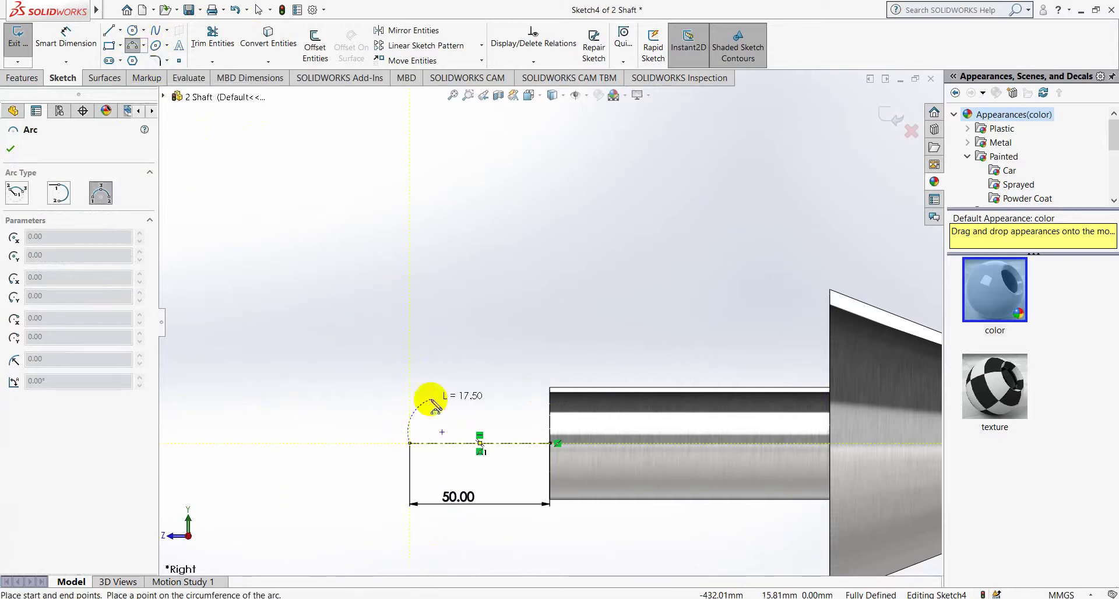
left_click(550, 387)
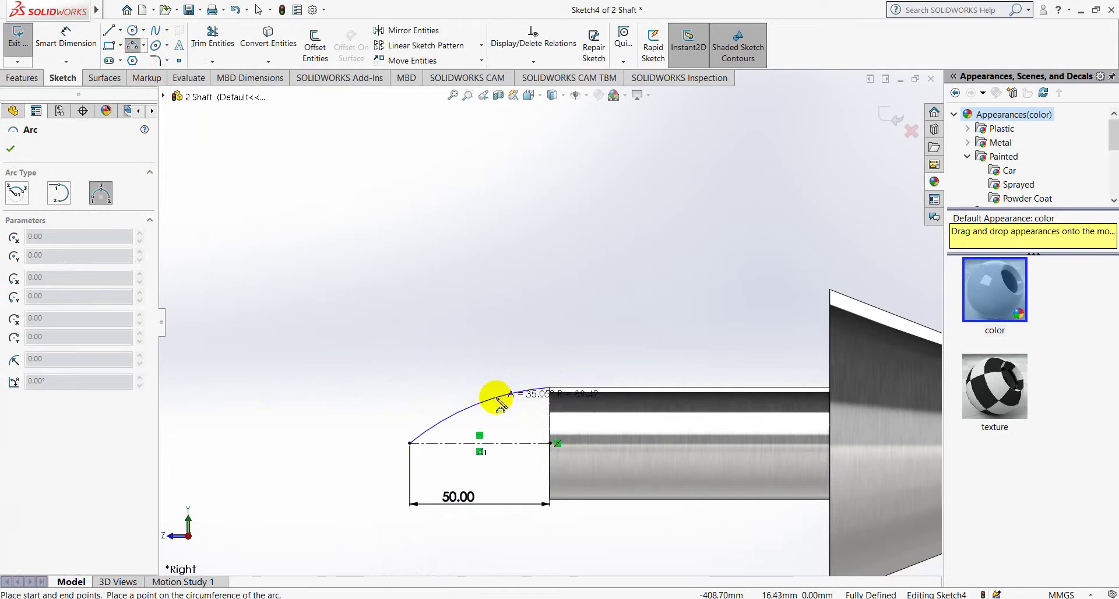
left_click(497, 401)
key("Escape")
Add a Tangent relation between the nose arc and the shaft's top edge.
scroll(497, 404, "down", 5)
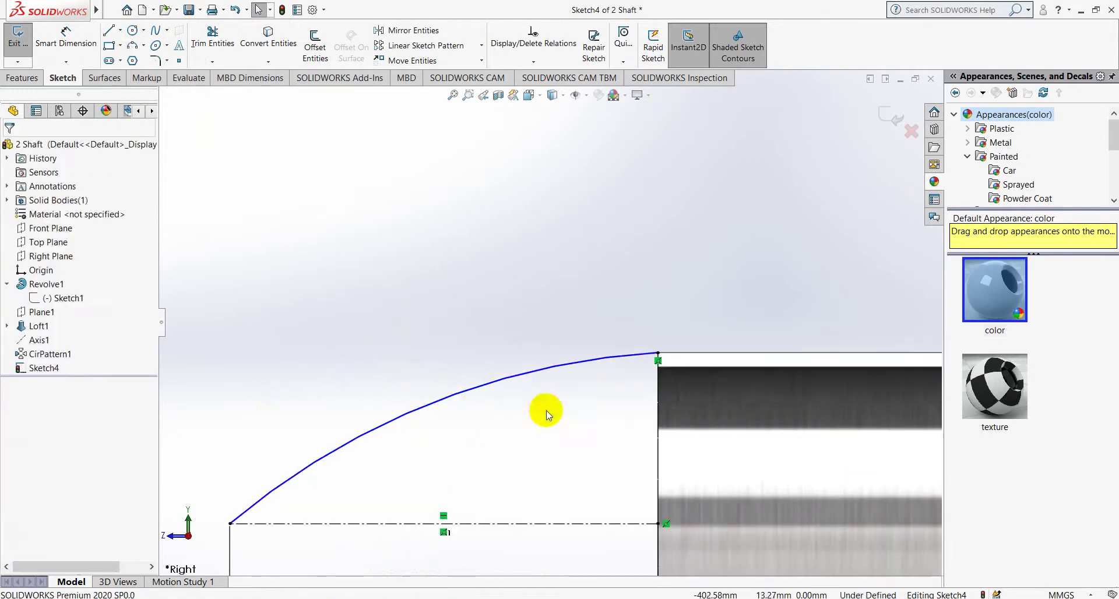
left_click(598, 357)
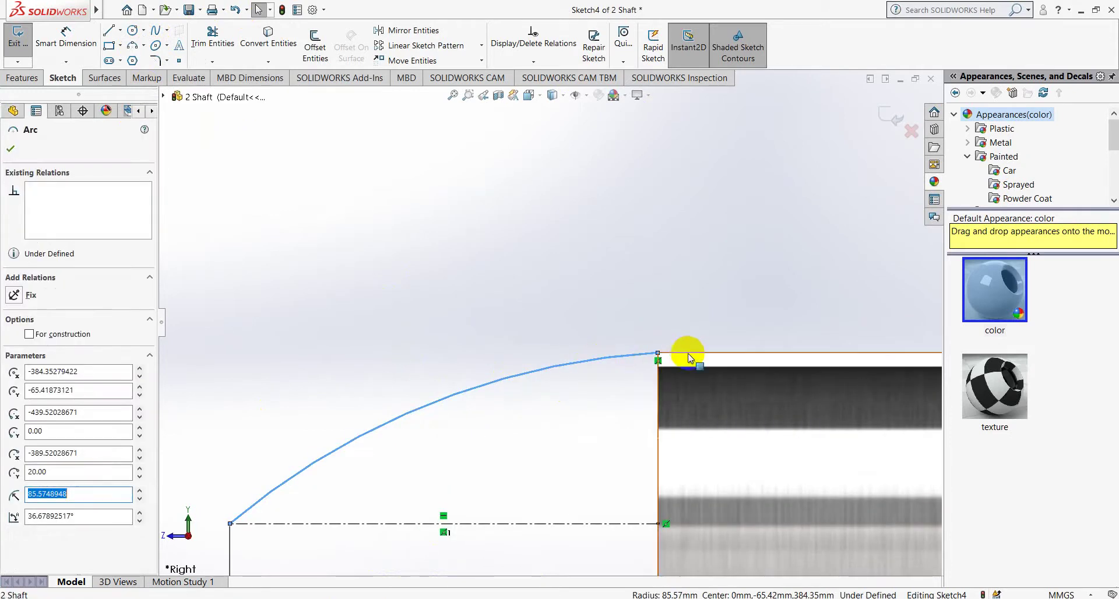
left_click(687, 357, "ctrl")
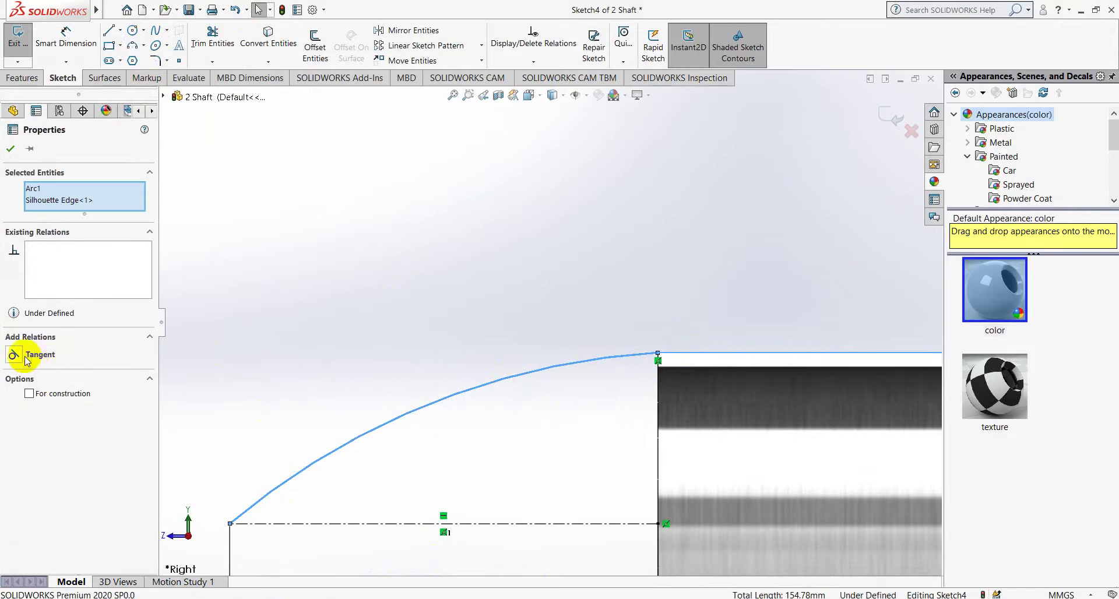
left_click(14, 354)
left_click(9, 152)
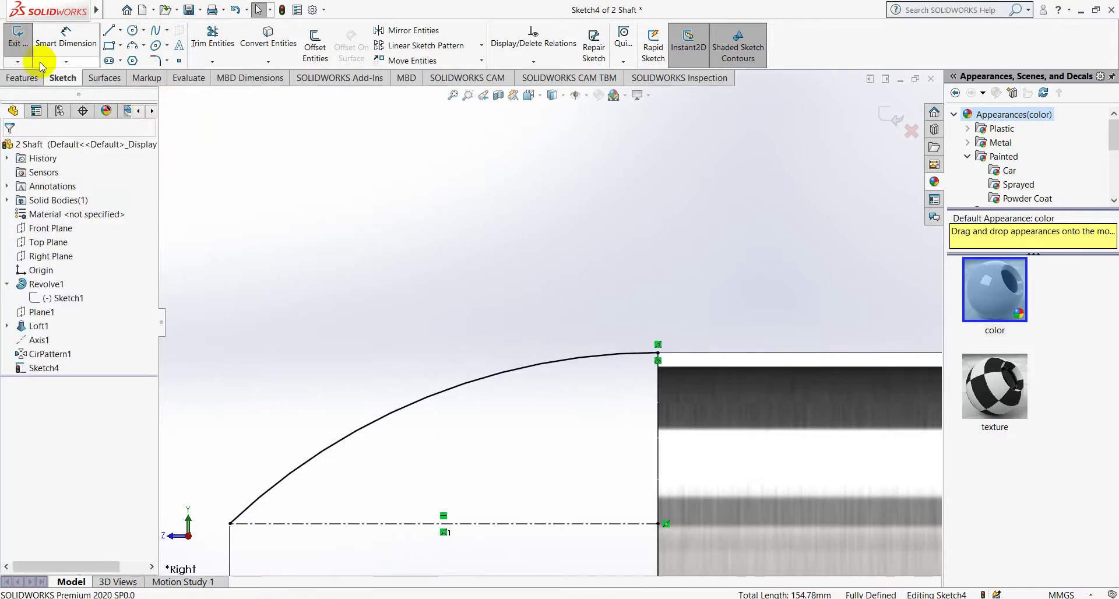
scroll(548, 322, "up", 3)
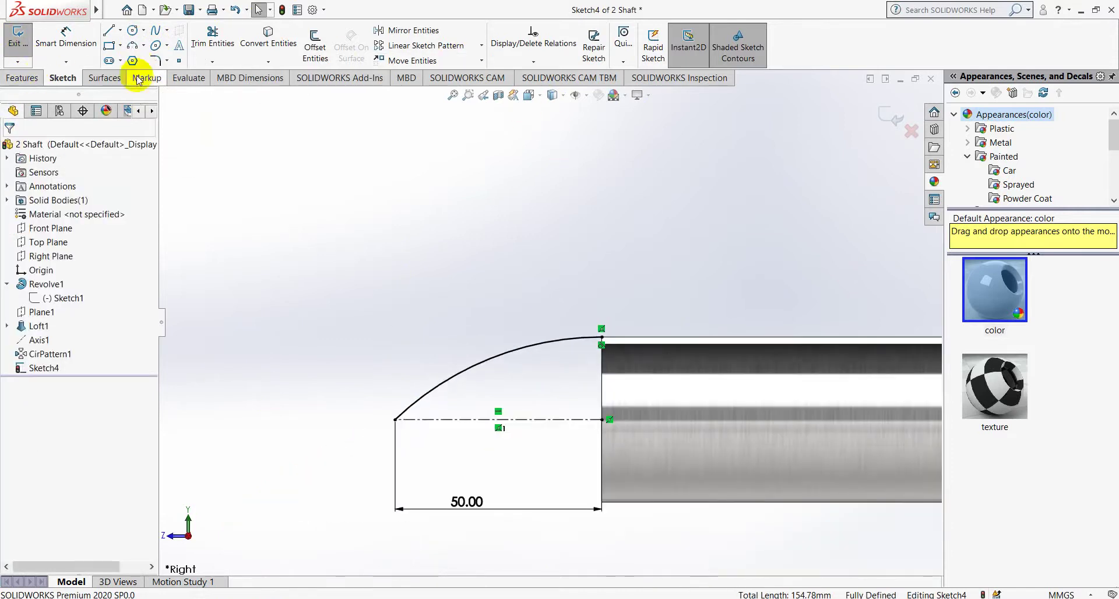
Attempt a Revolved Boss/Base of the open nose sketch, letting it auto-close.
left_click(22, 77)
left_click(65, 42)
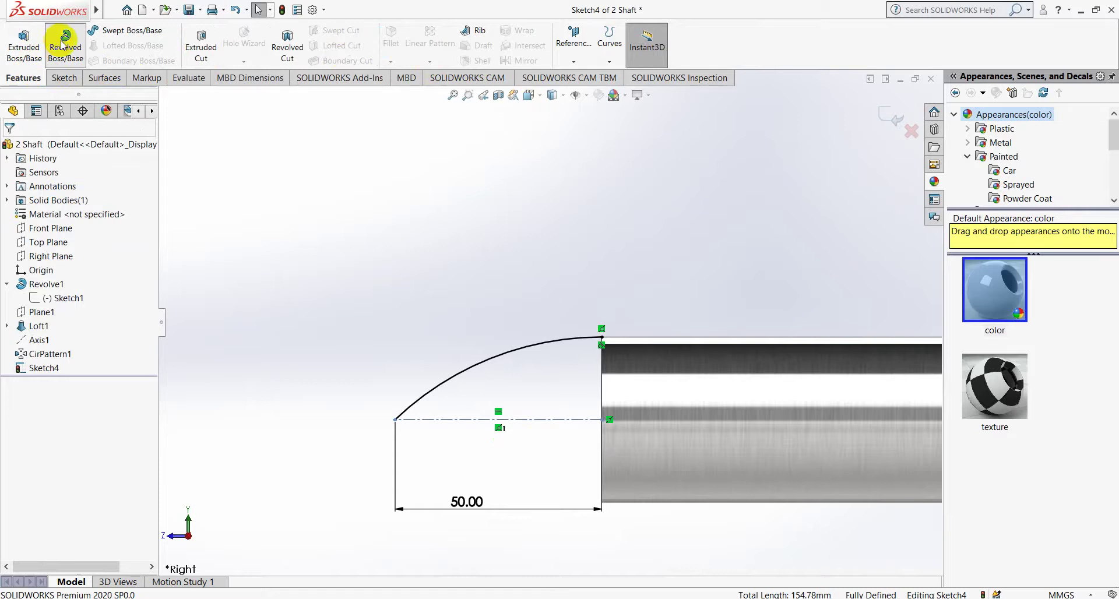
left_click(584, 315)
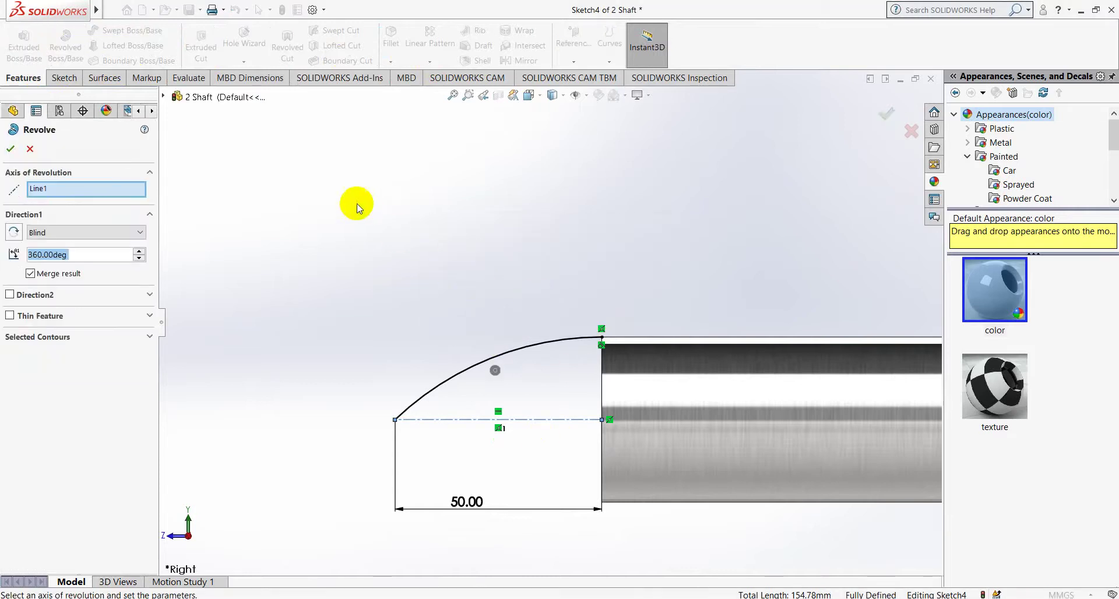
left_click(53, 187)
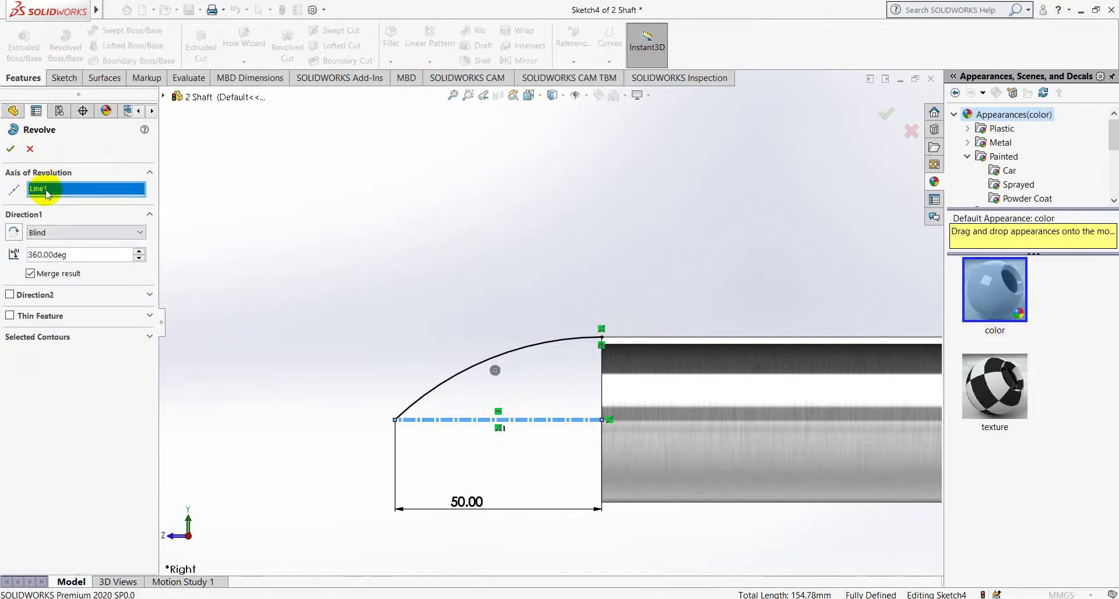
left_click(10, 148)
Cancel the failed solid revolve and bring up the surface-modelling tools.
scroll(536, 346, "down", 3)
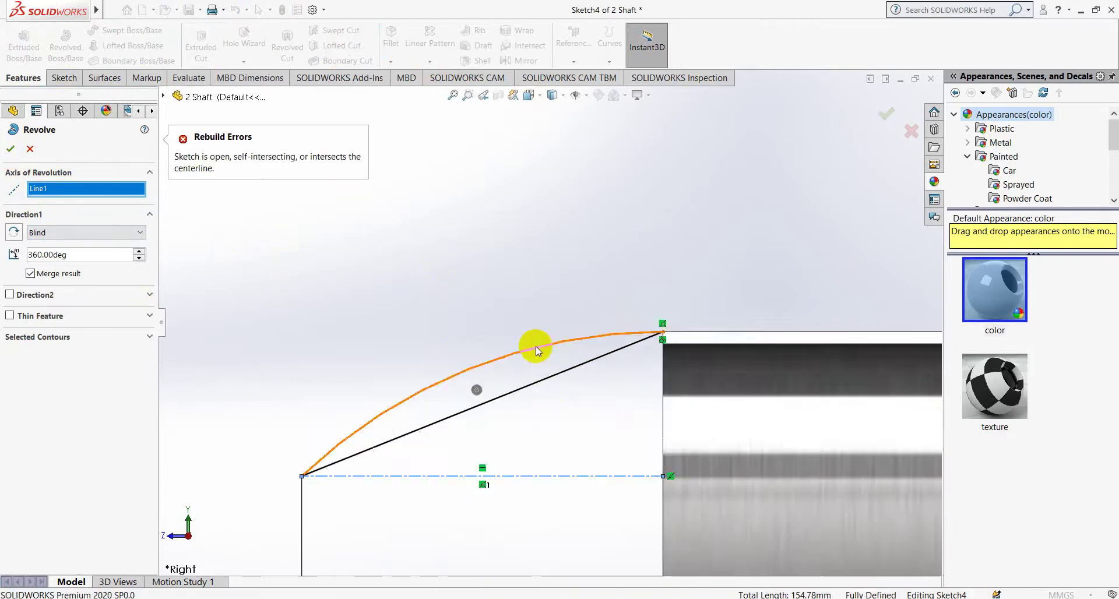
middle_click_drag(536, 347, 481, 385)
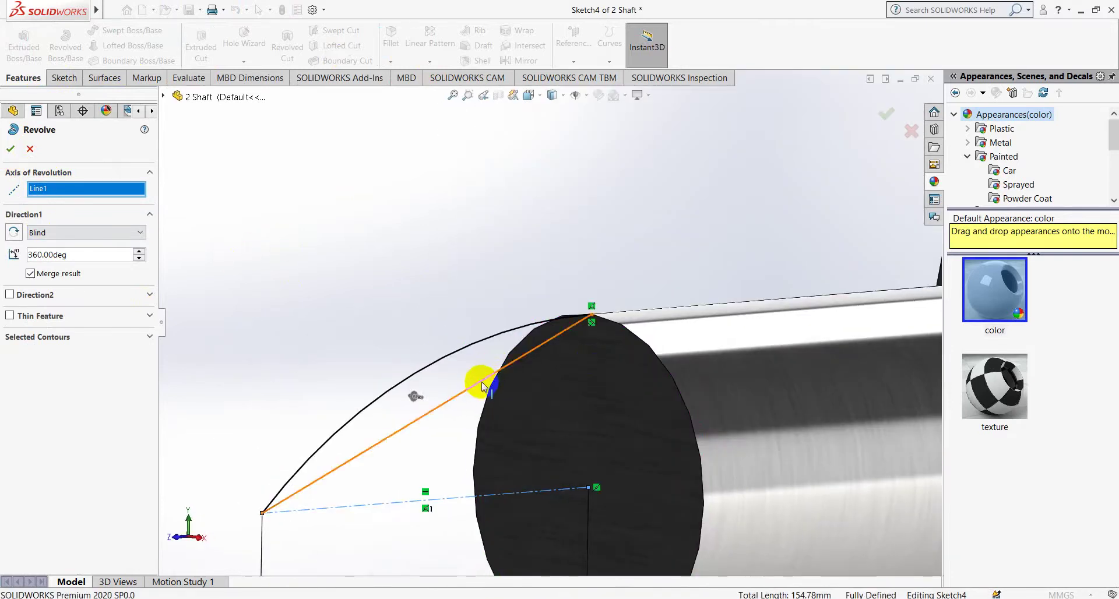
left_click(30, 148)
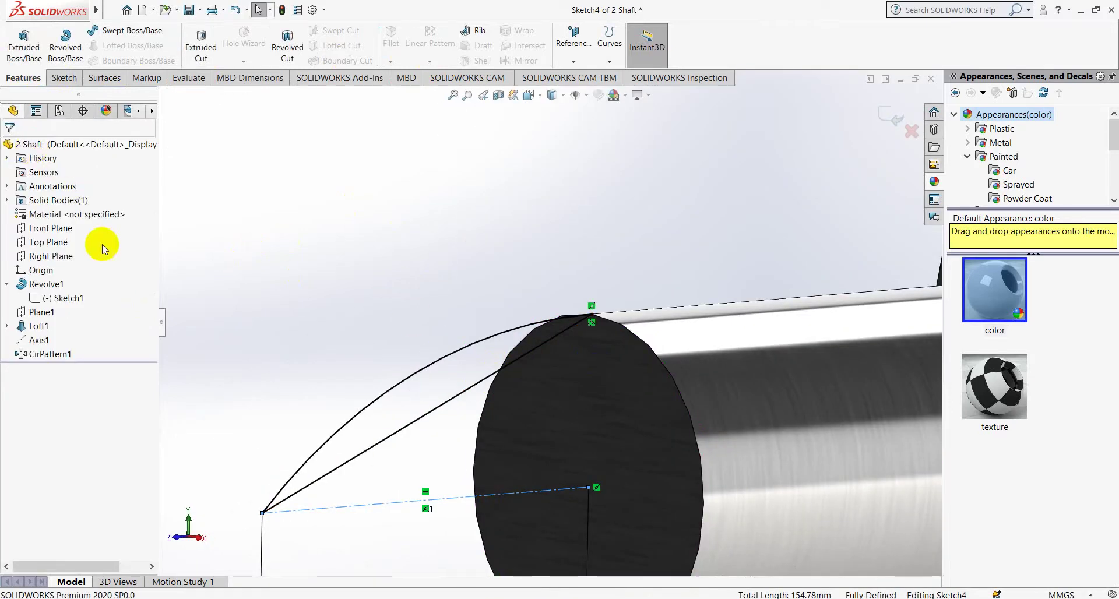
middle_click_drag(257, 342, 502, 310)
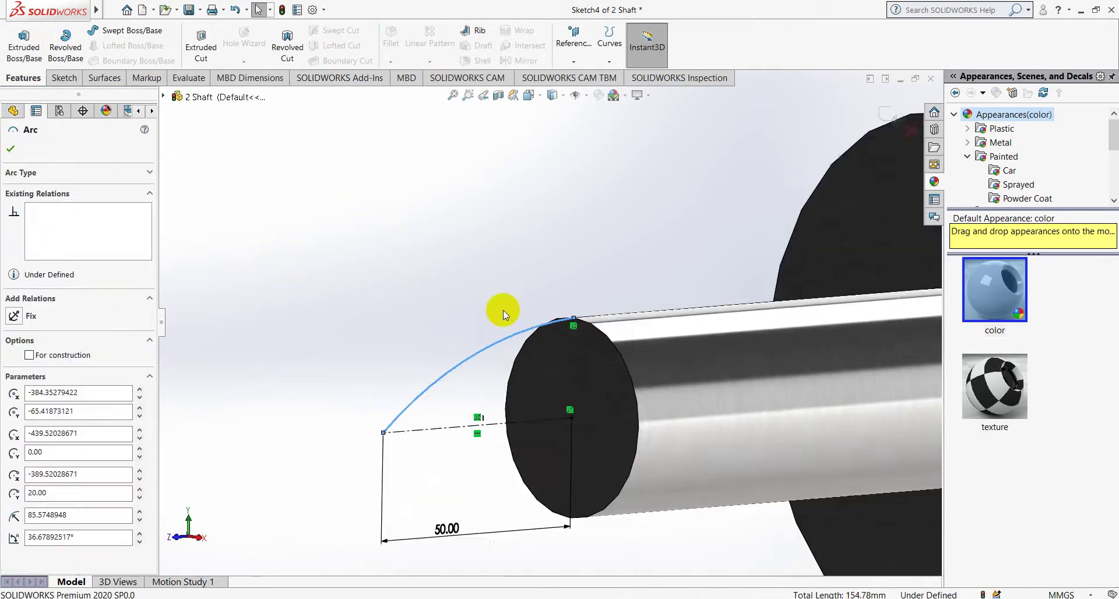
left_click(11, 151)
left_click(116, 79)
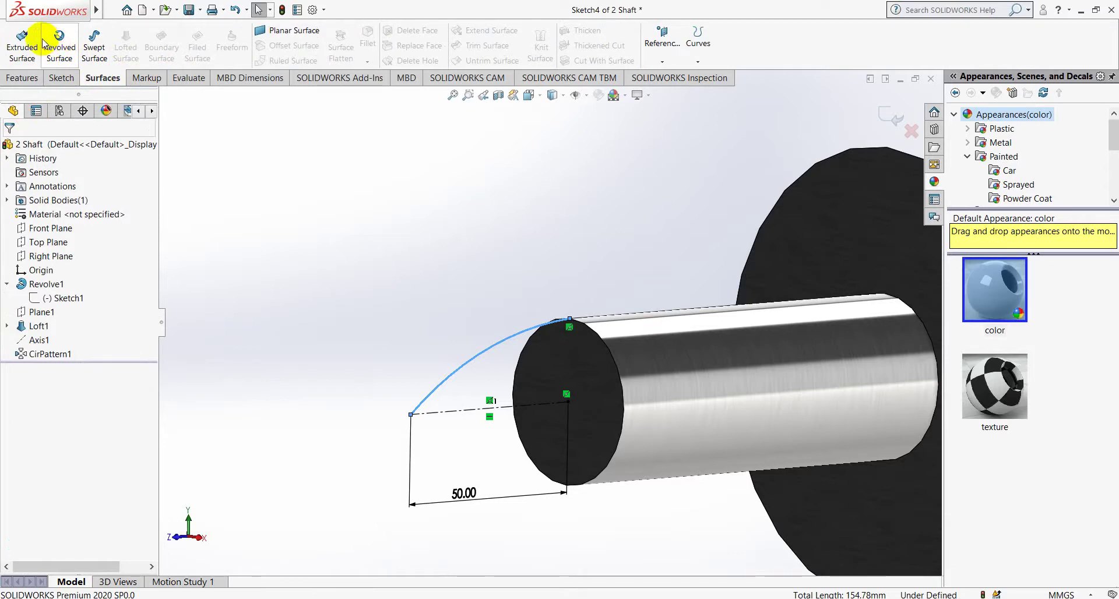
Revolve the nose arc into the Surface-Revolve1 nose-cone surface.
left_click(59, 45)
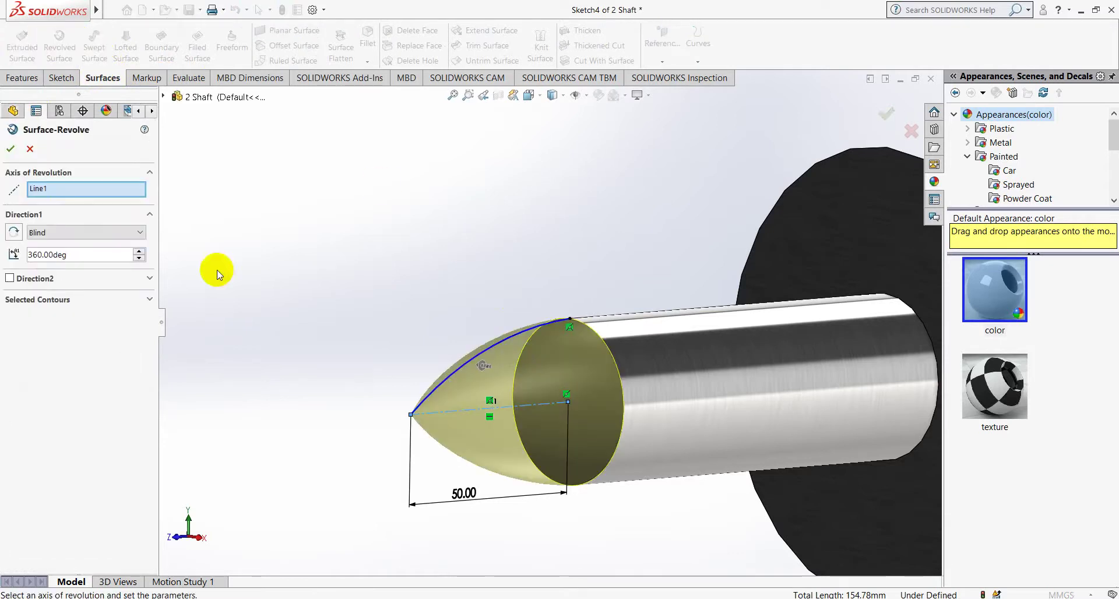
left_click(11, 150)
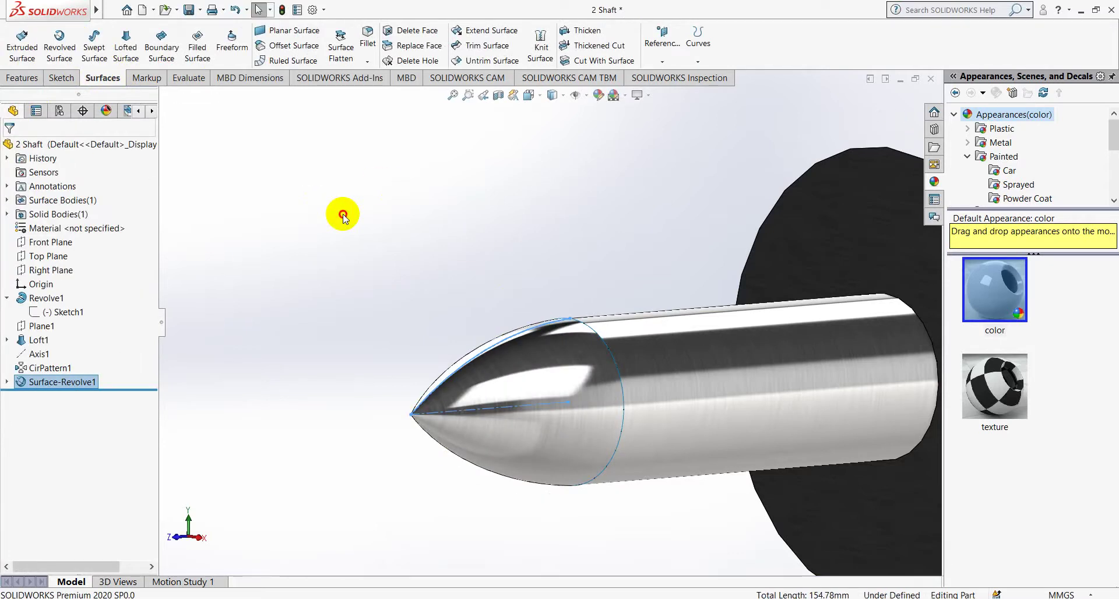
mouse_move(343, 213)
middle_mouse_down()
mouse_move(490, 302)
mouse_move(295, 349)
middle_mouse_up()
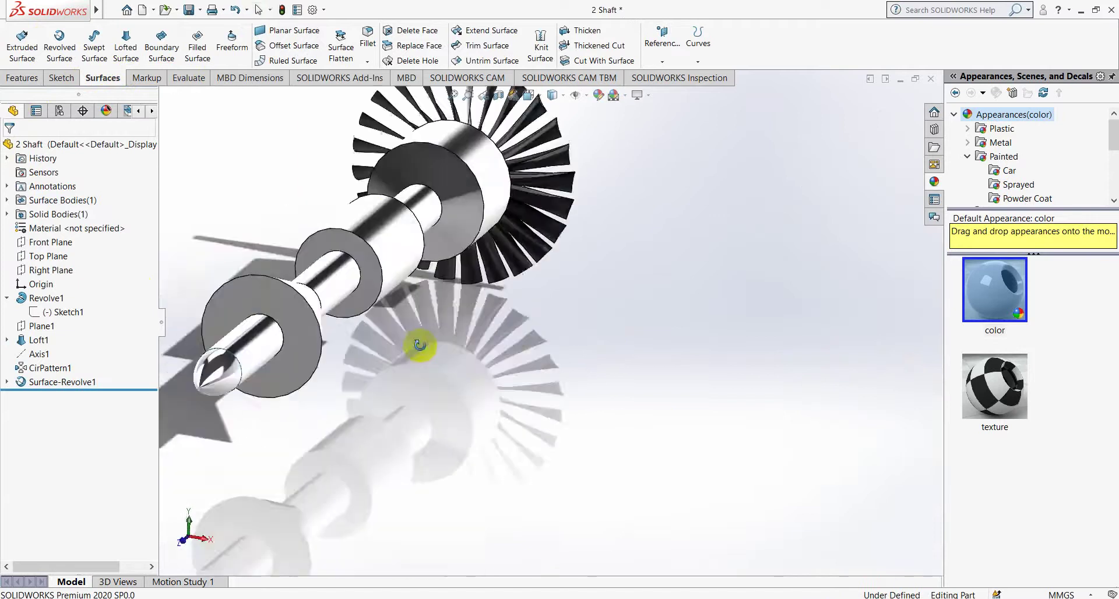
left_click(33, 79)
key("f")
scroll(292, 385, "down", 5)
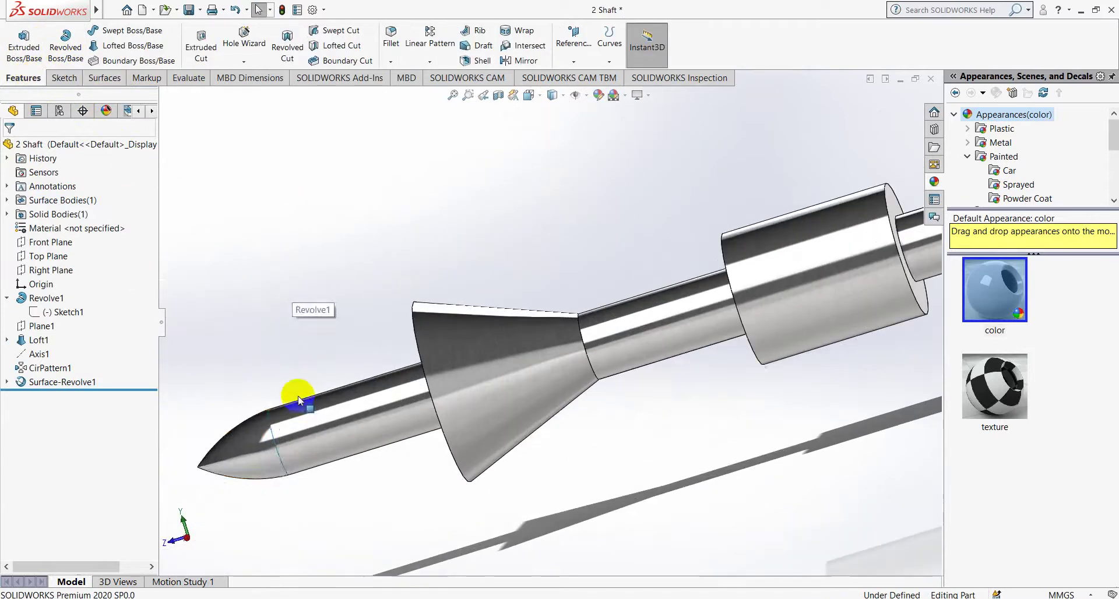
Suppress and unsuppress Surface-Revolve1, then remove it and reopen Sketch4 for editing.
right_click(90, 383)
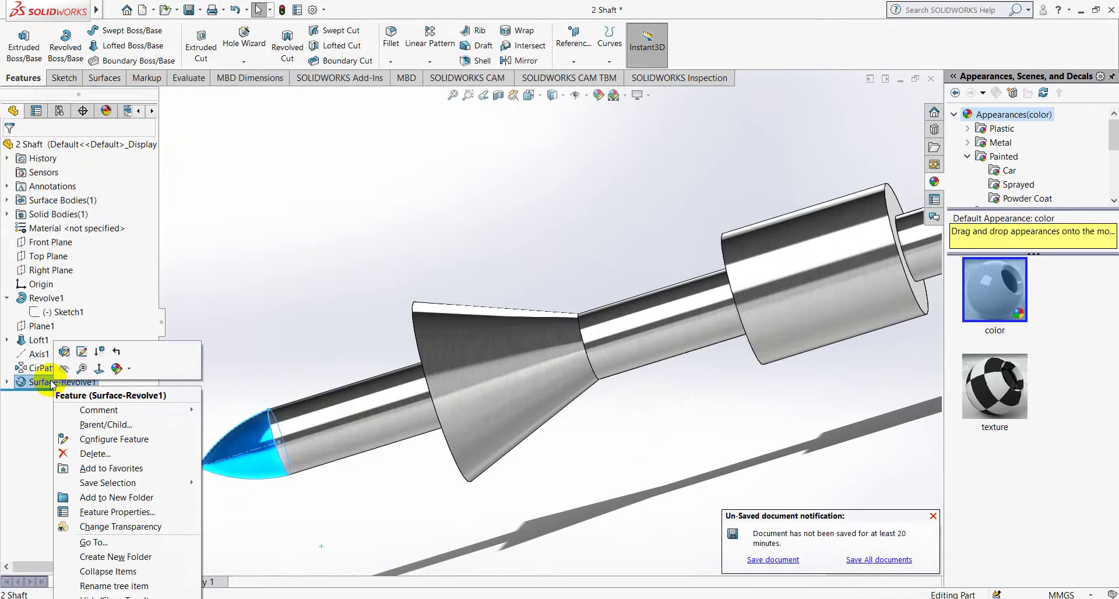
left_click(100, 352)
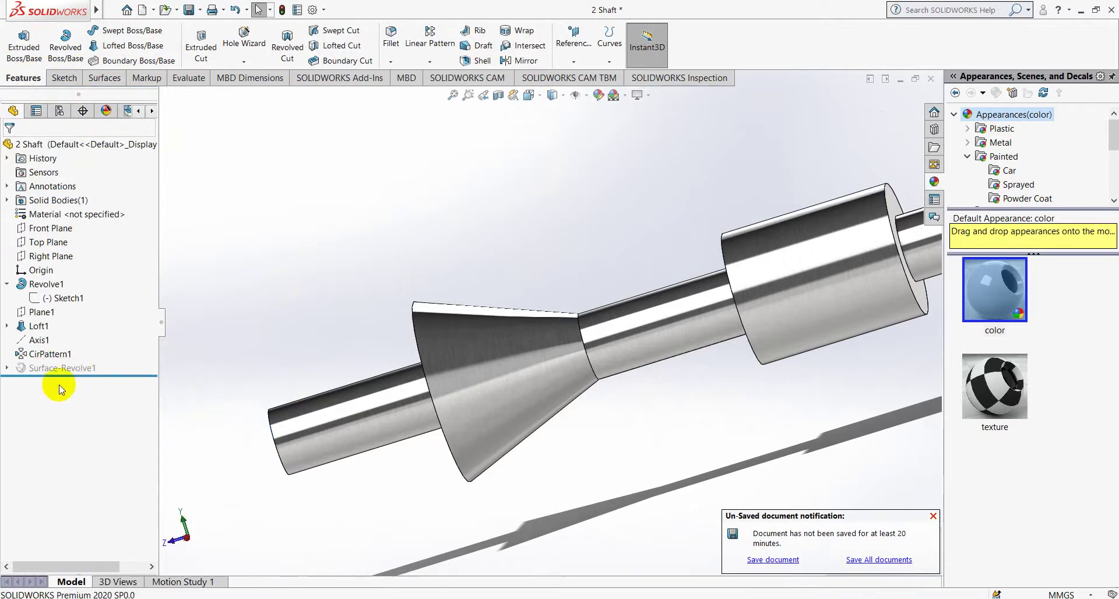
right_click(51, 373)
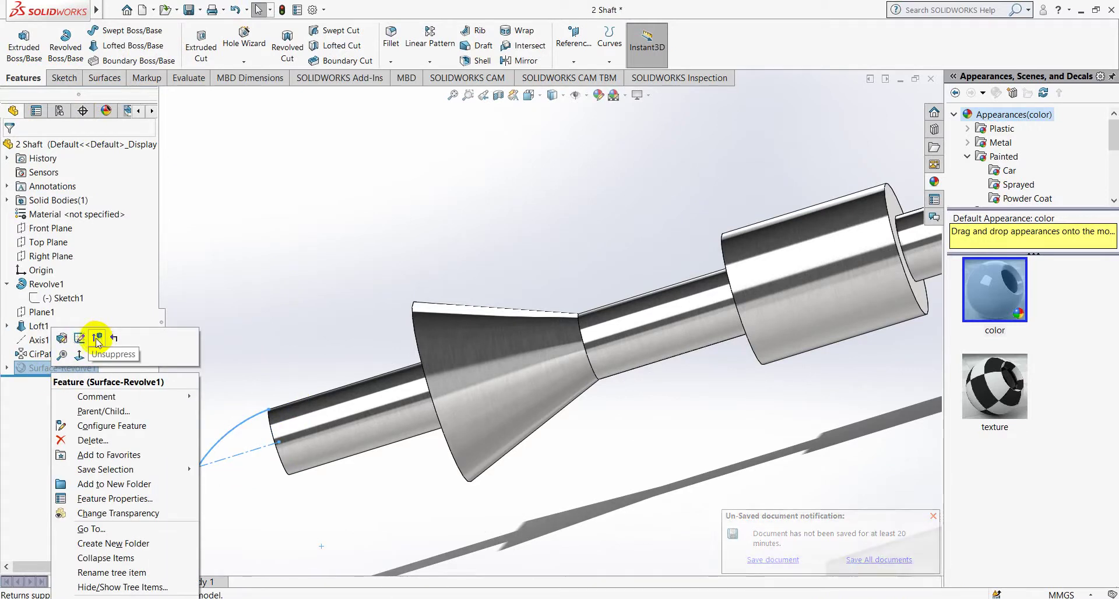
left_click(95, 338)
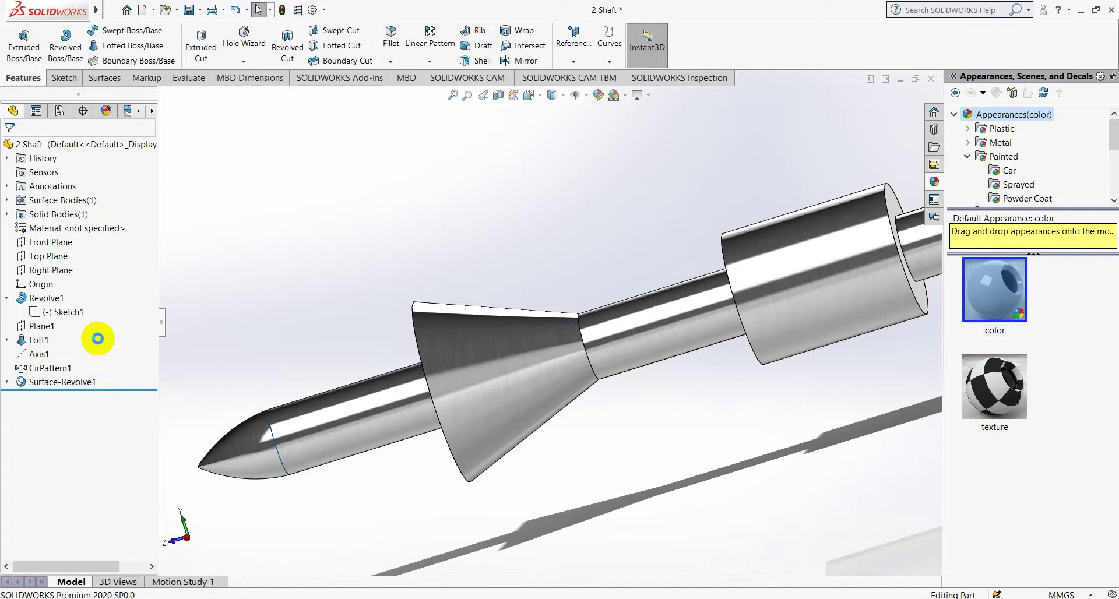
key("ctrl+z")
scroll(309, 425, "down", 3)
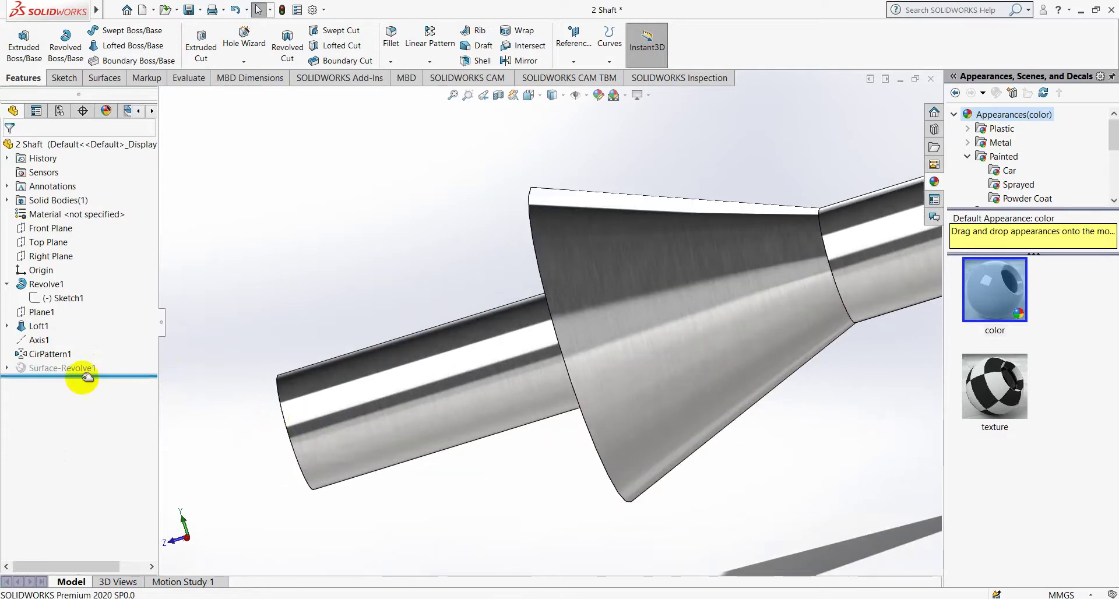
key("ctrl+z")
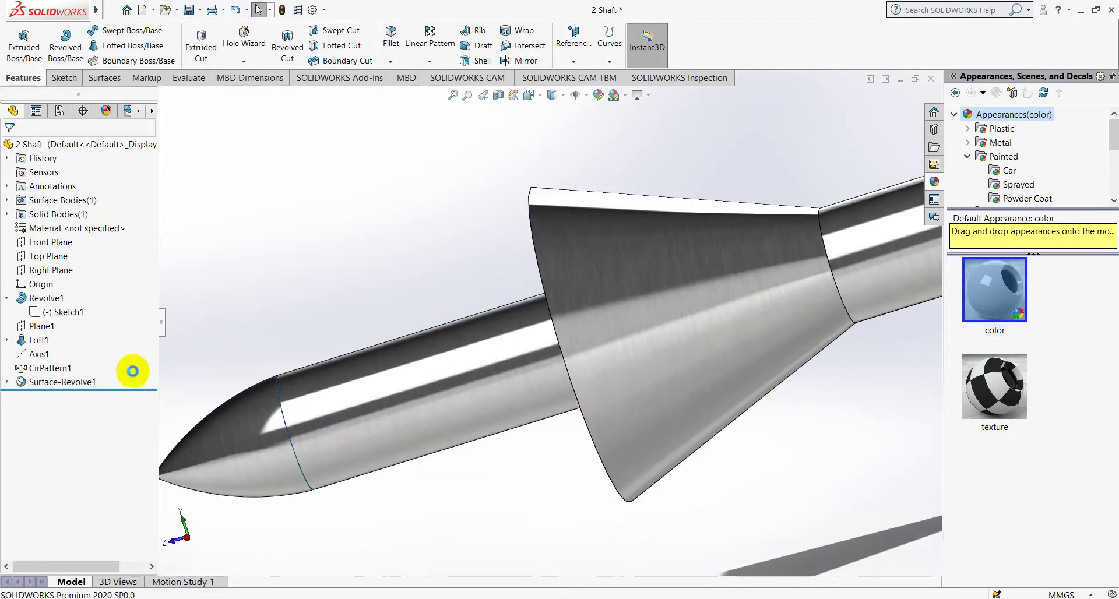
key("ctrl+z")
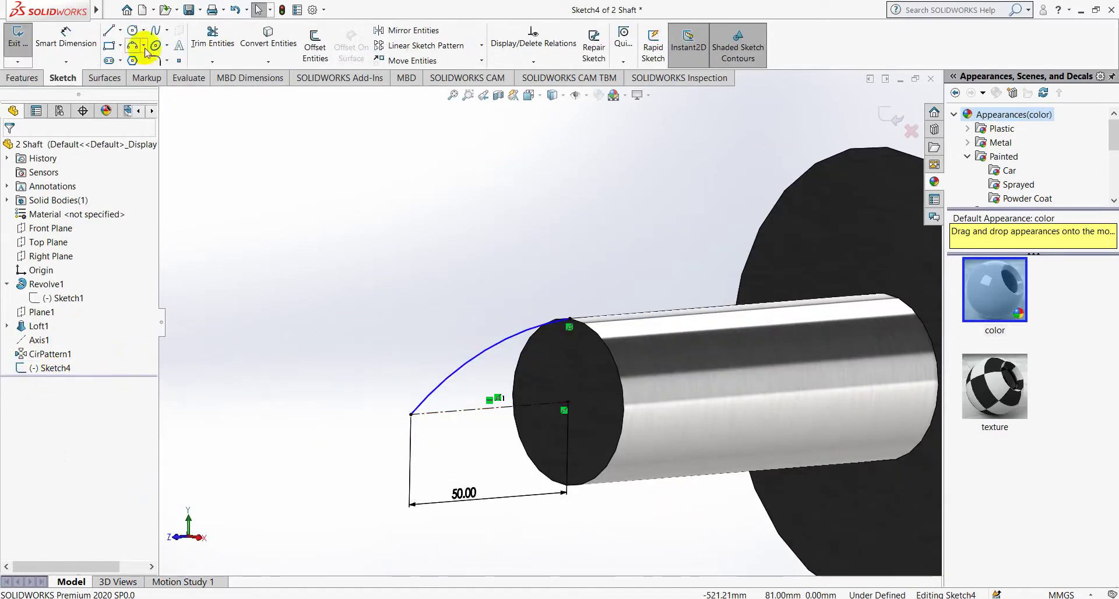
Draw a vertical line from the arc's end down to the shaft centre.
left_click(112, 32)
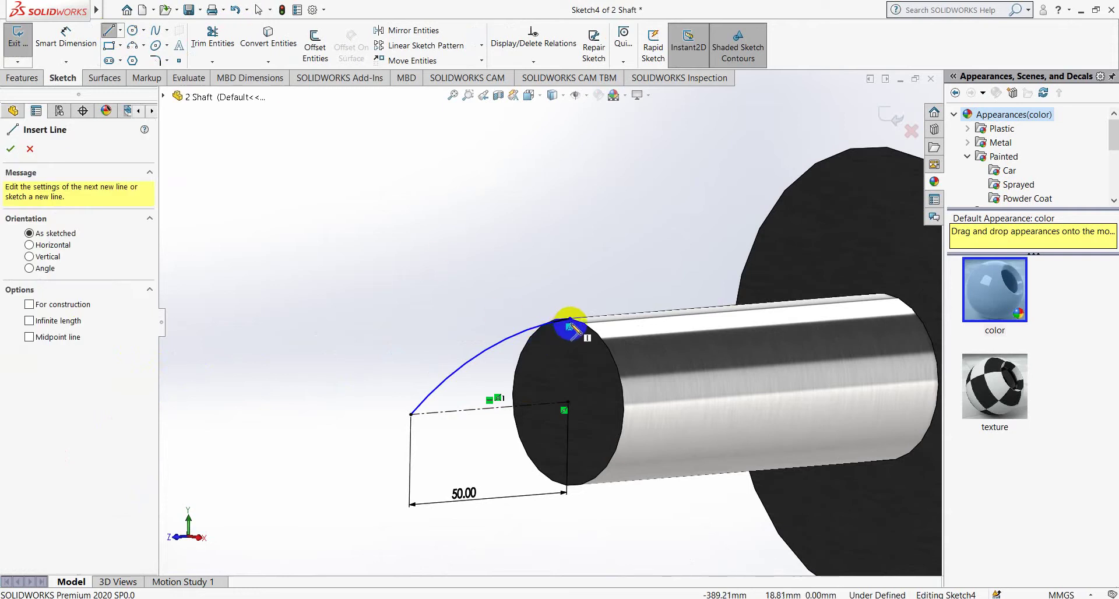
left_click_drag(570, 319, 570, 404)
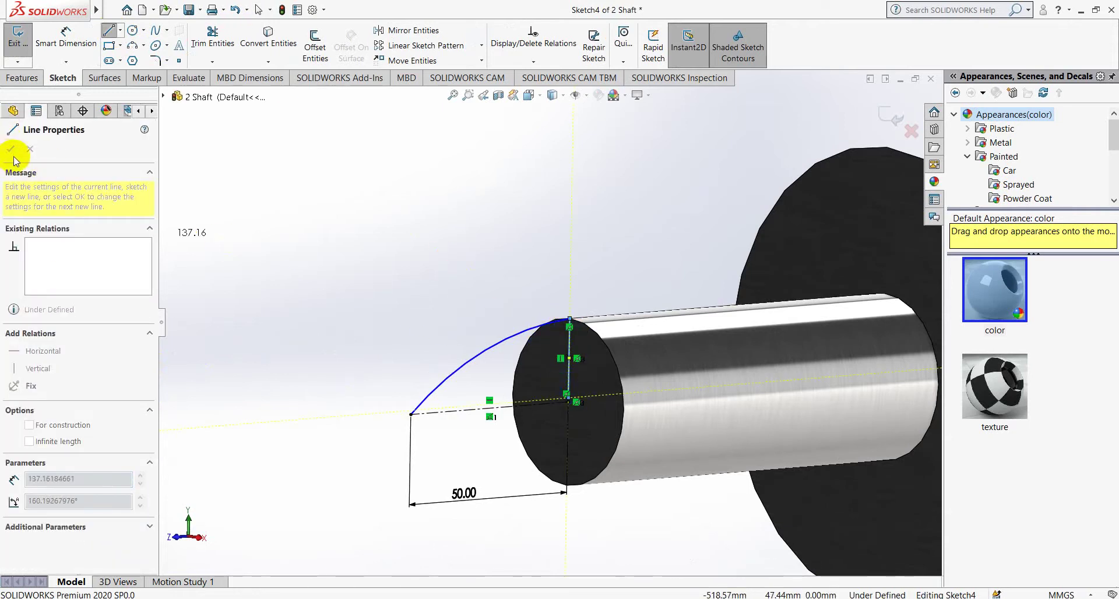
right_click(780, 75)
left_click(816, 109)
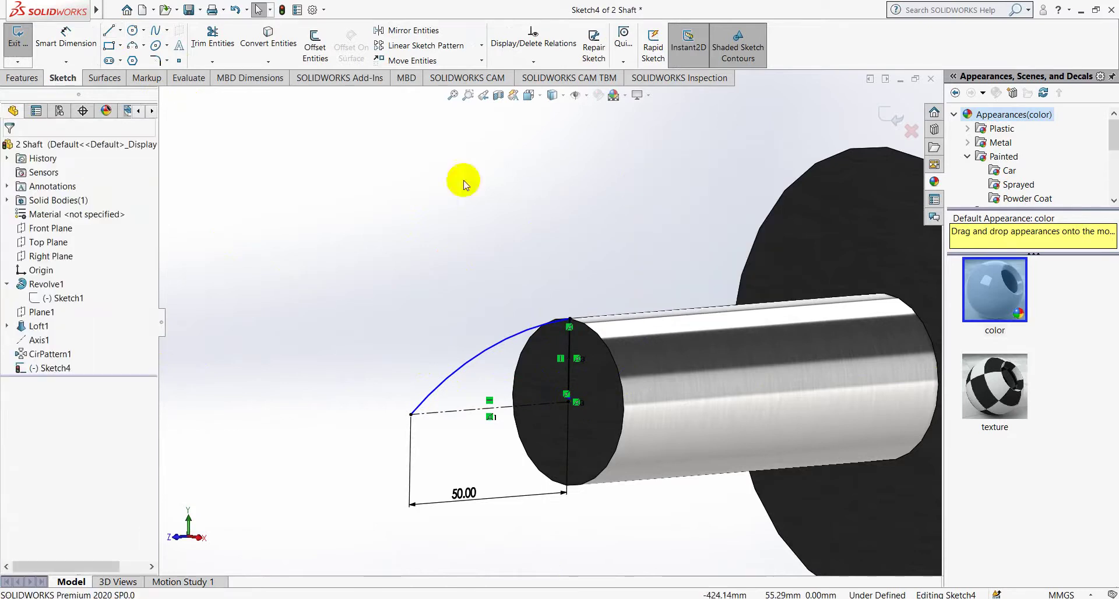
Attempt a 360° solid revolve of Sketch4 about Line1.
left_click(18, 78)
left_click(64, 39)
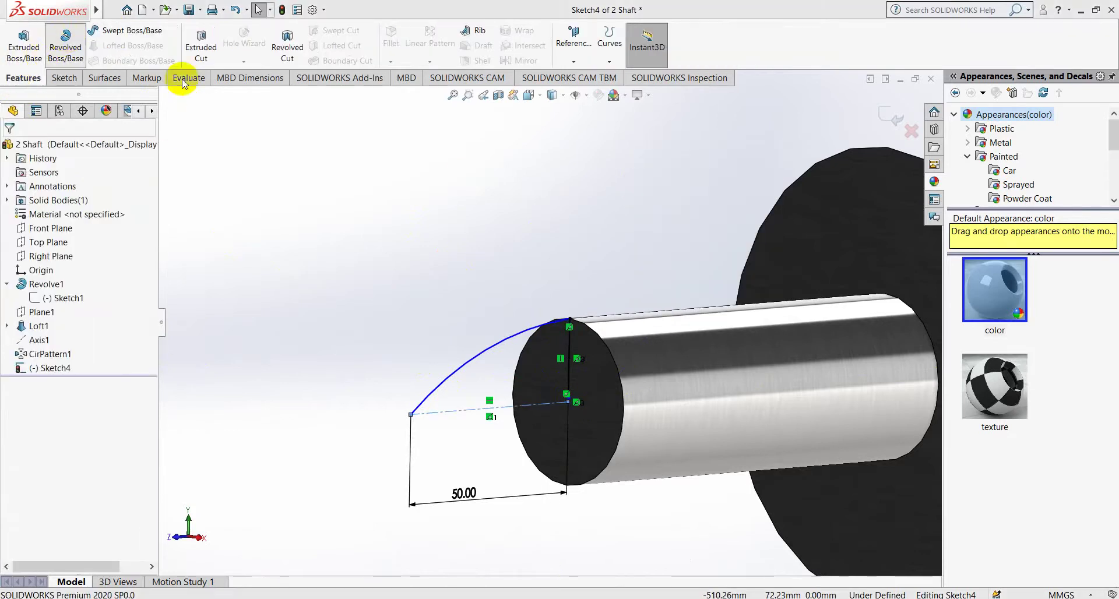
left_click(593, 315)
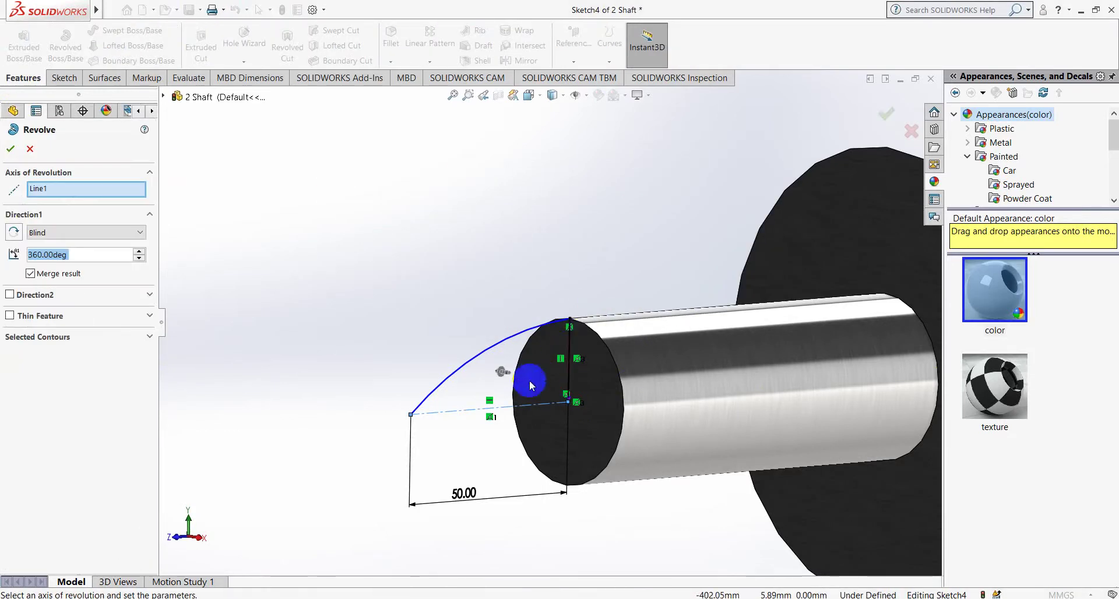
left_click(44, 192)
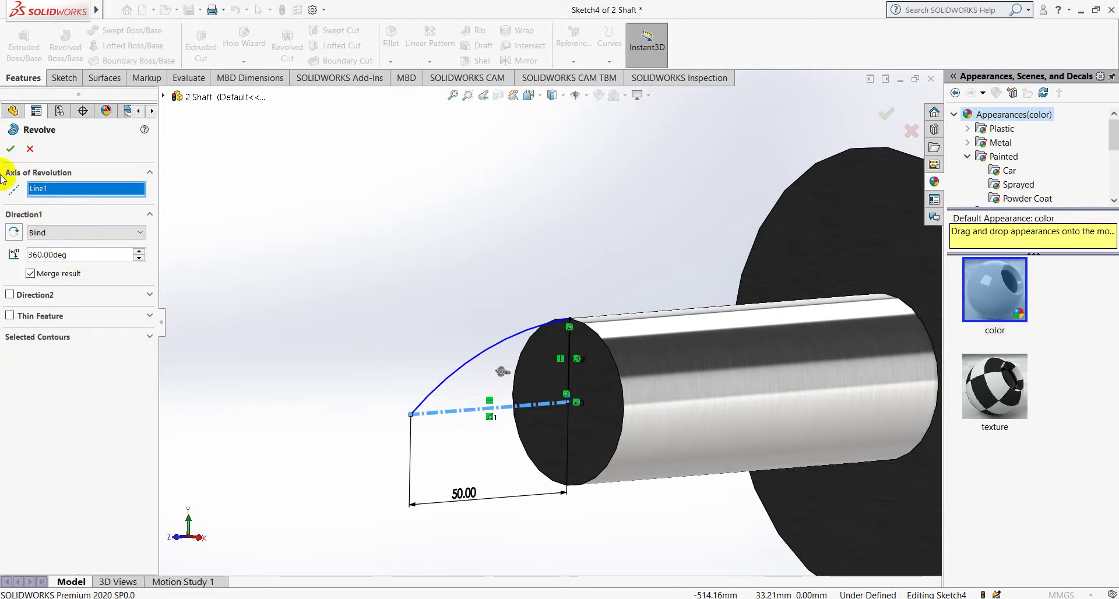
left_click(10, 147)
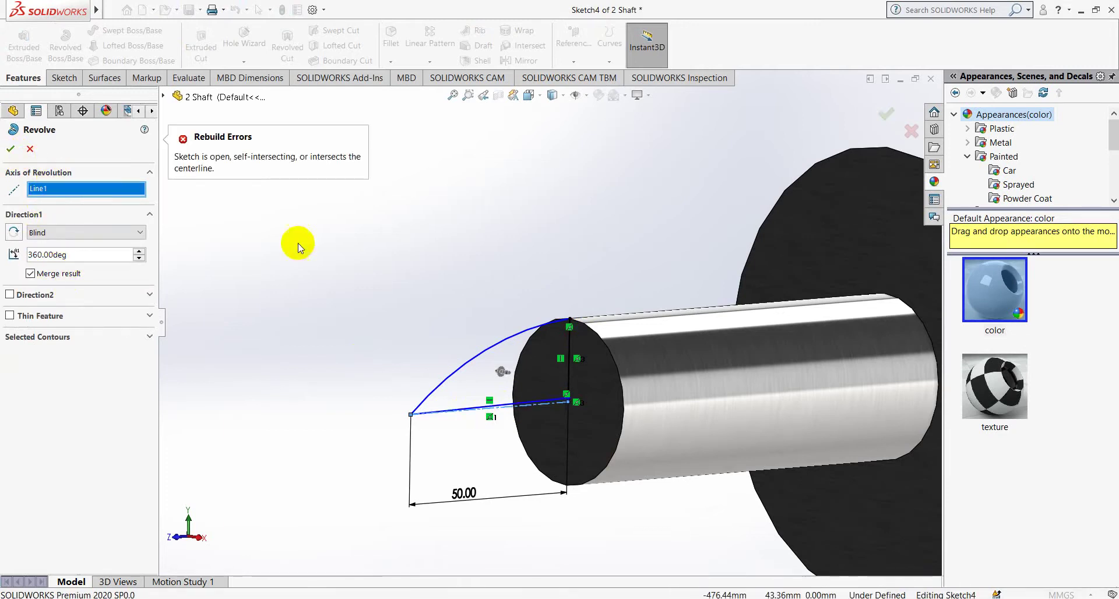
scroll(534, 344, "down", 3)
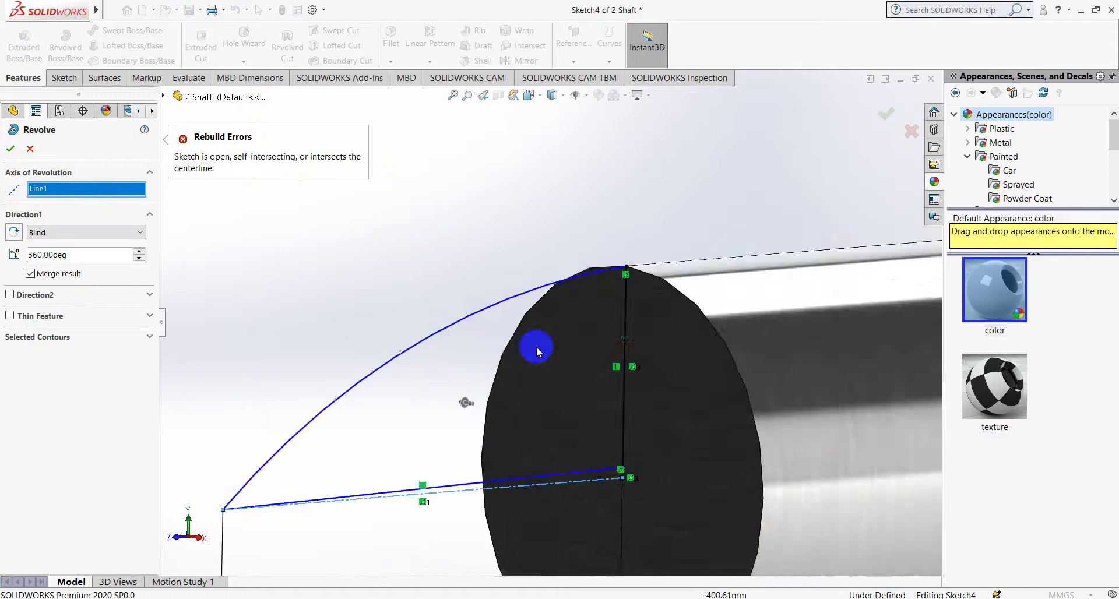
scroll(542, 348, "down", 3)
scroll(542, 303, "down", 2)
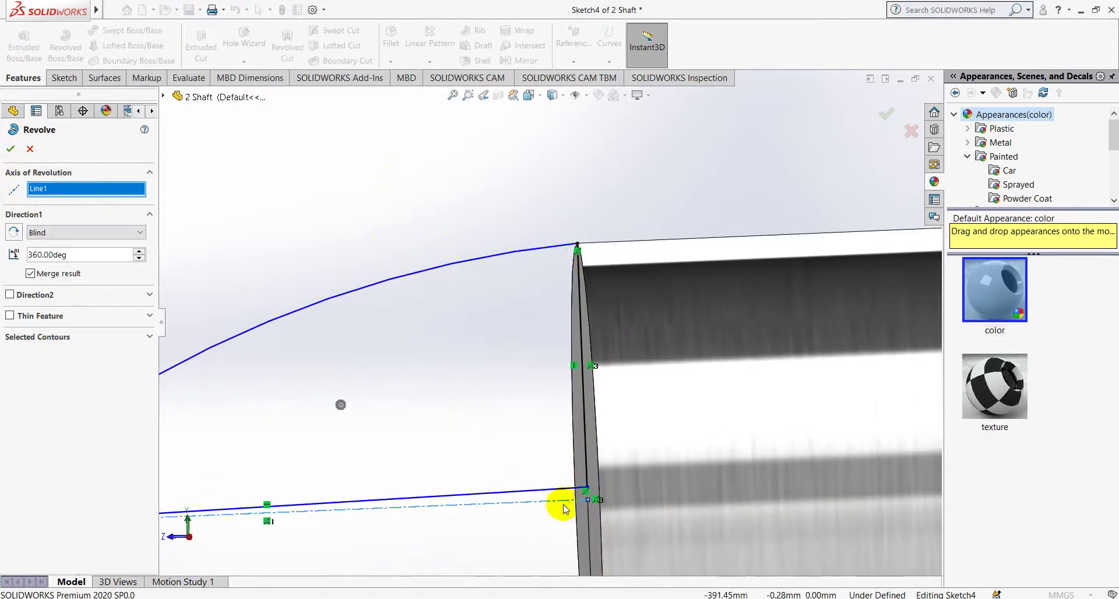
Cancel the failed revolve and clear the selected lower line and centerline.
left_click(28, 149)
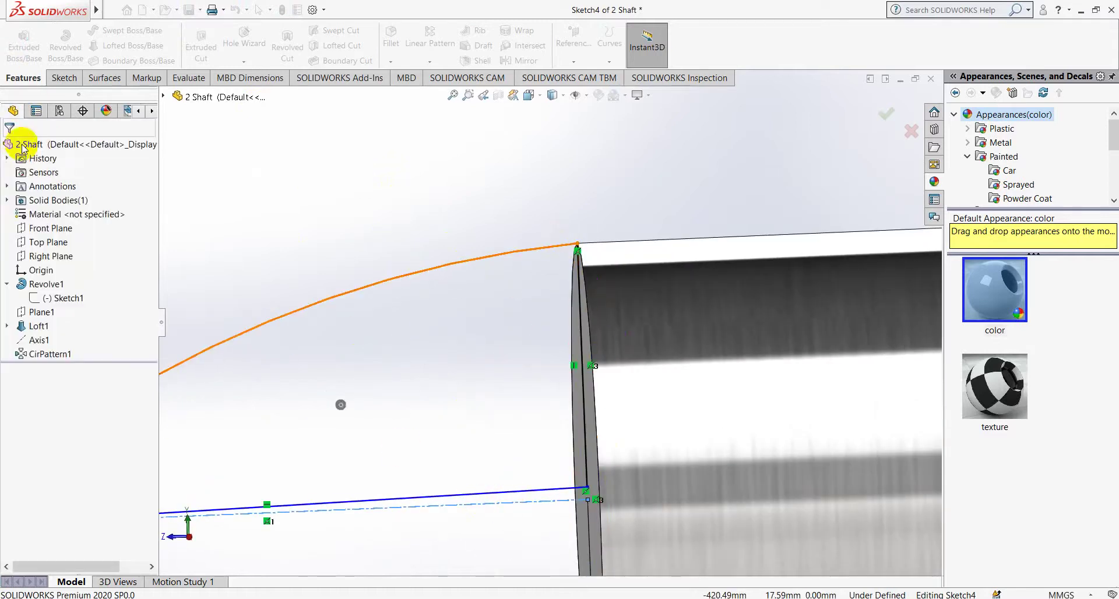
scroll(500, 352, "up", 3)
scroll(507, 417, "down", 3)
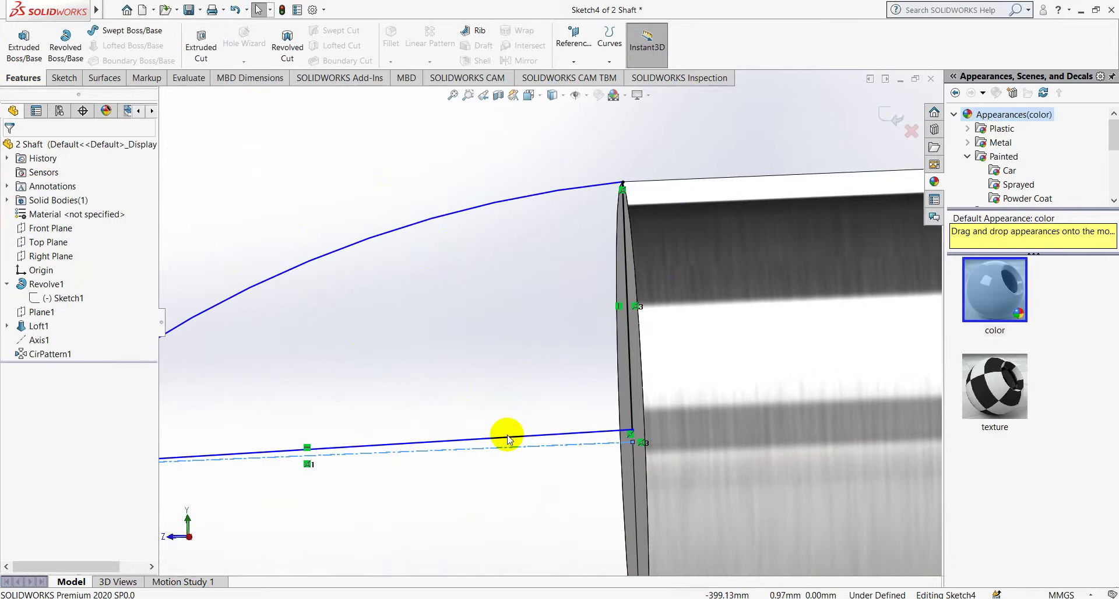
left_click(506, 440, "ctrl")
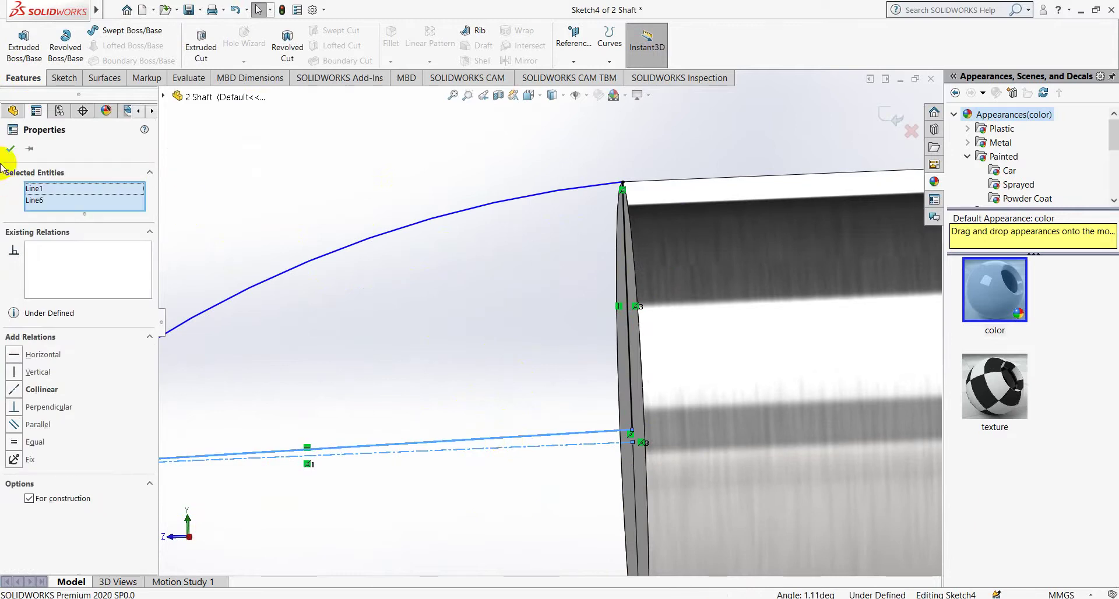
left_click(11, 149)
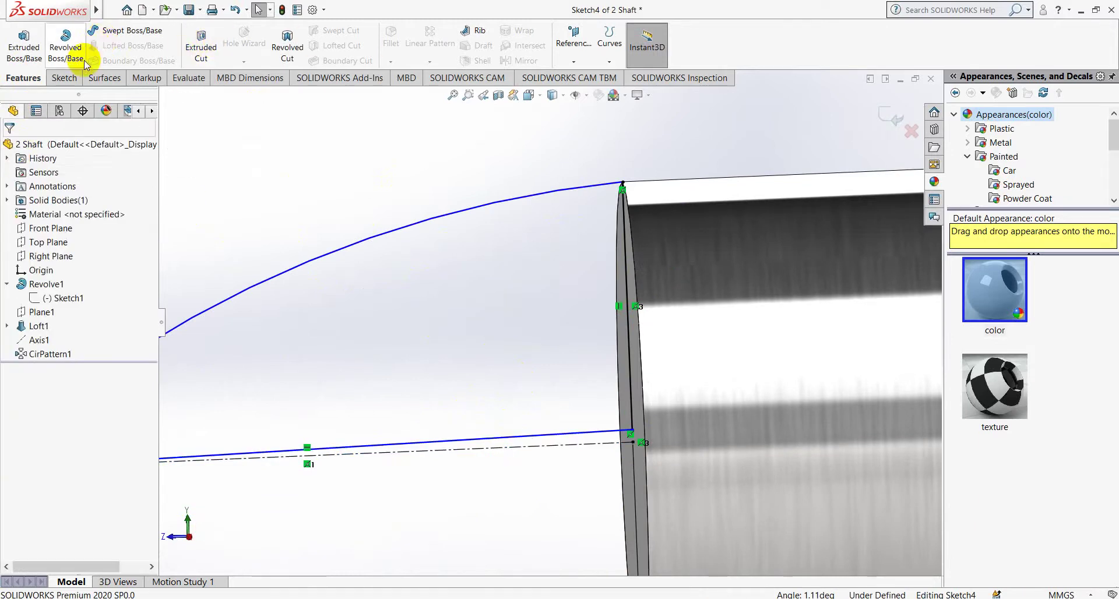
Trim away the stray horizontal lower line using Trim to closest.
left_click(63, 78)
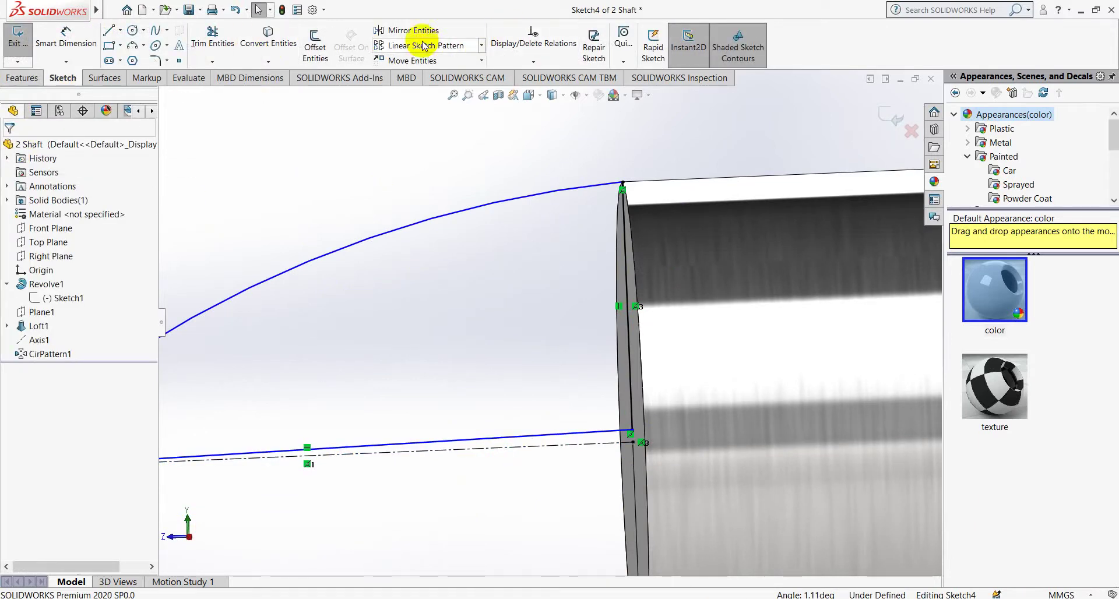
left_click(212, 36)
mouse_move(381, 337)
left_mouse_down()
mouse_move(358, 462)
mouse_move(344, 440)
left_mouse_up()
scroll(348, 431, "up", 2)
key("ctrl+z")
key("ctrl+z")
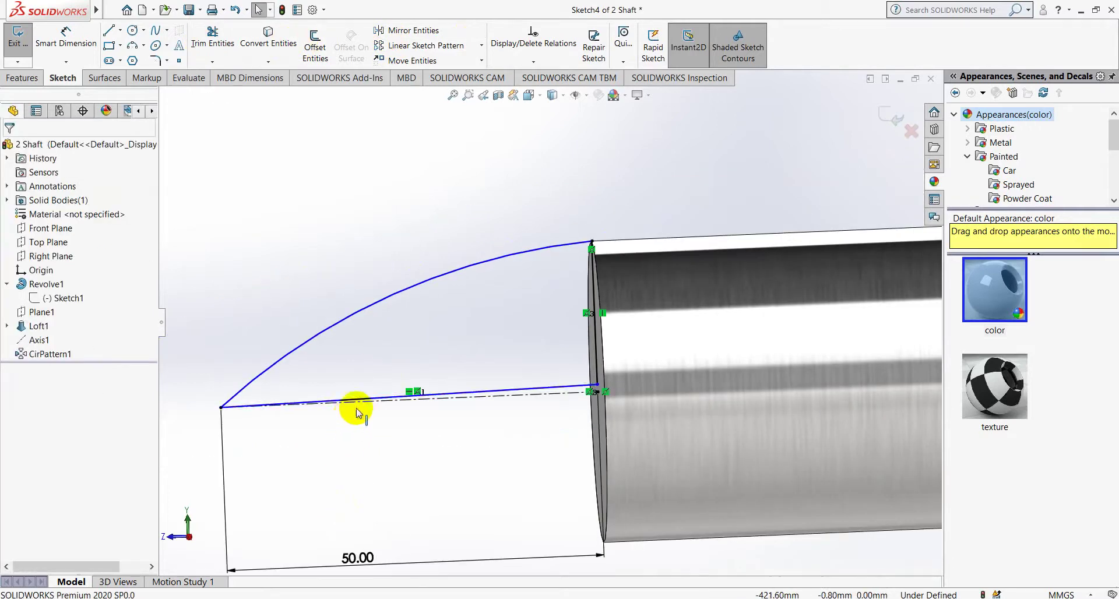
scroll(490, 364, "down", 5)
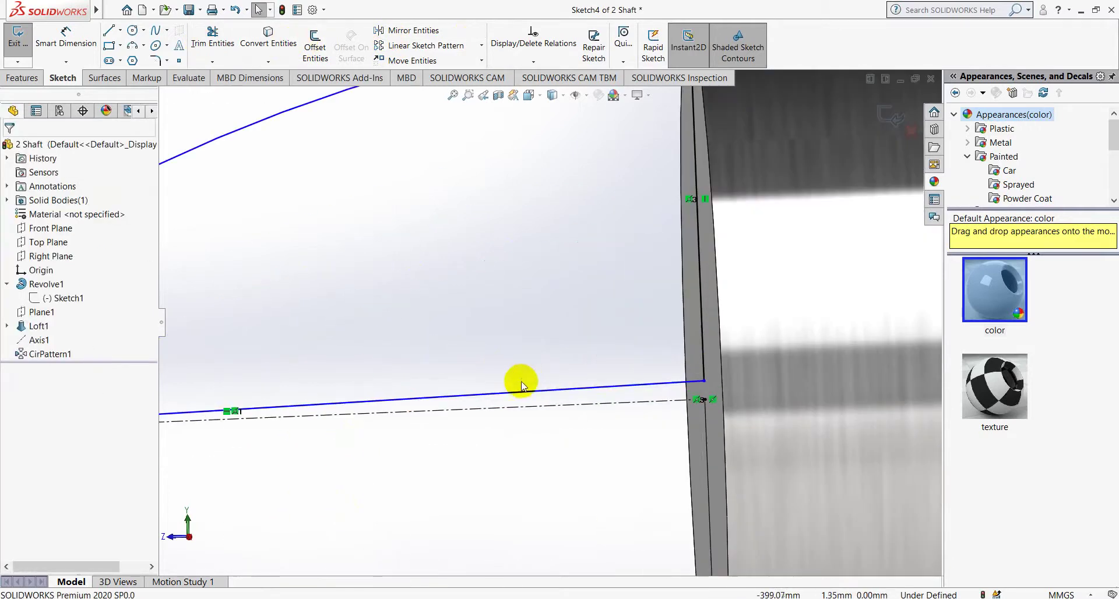
left_click(213, 39)
left_click(17, 366)
scroll(698, 337, "down", 3)
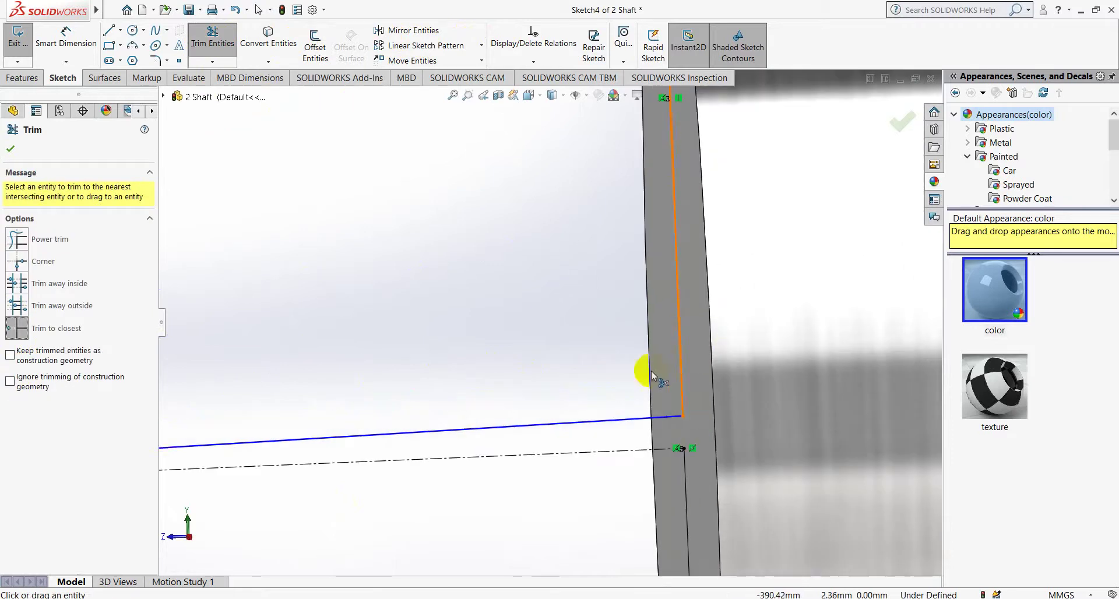
left_click(654, 419)
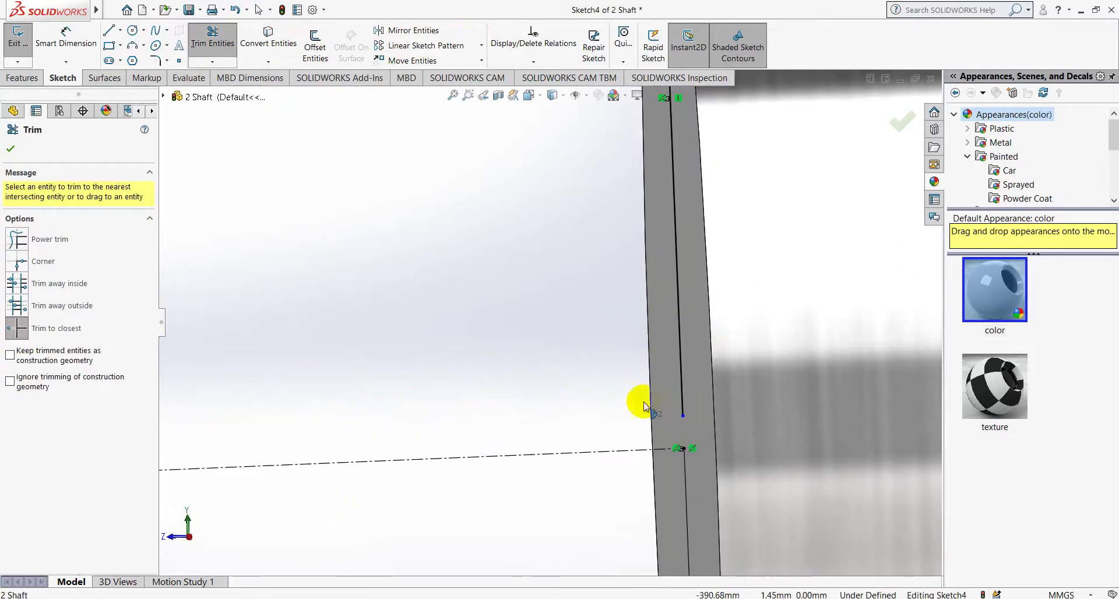
left_click(11, 149)
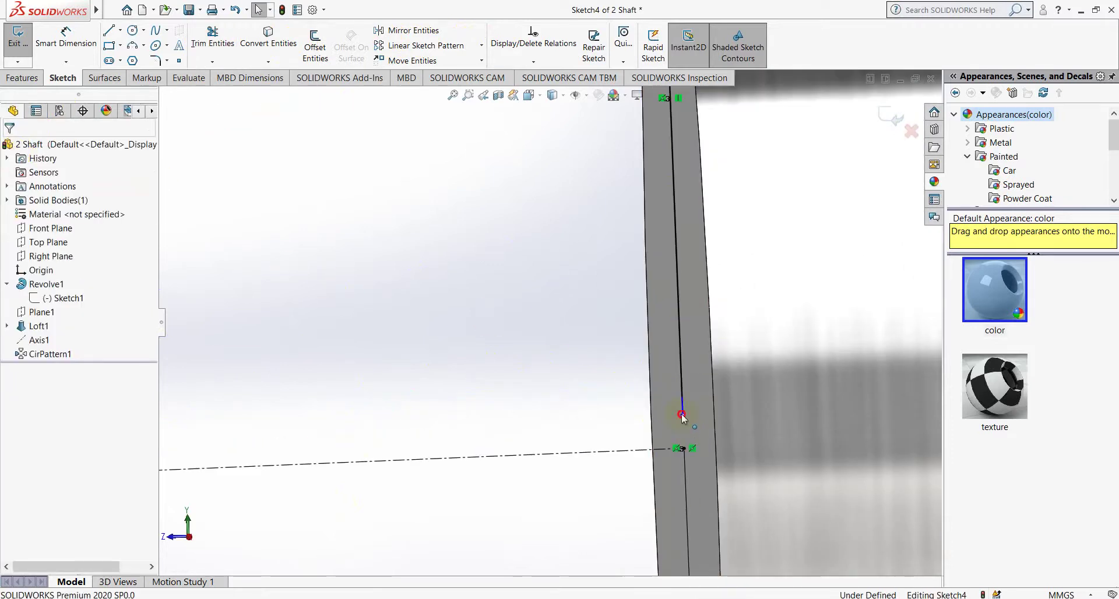
Pull the vertical line's end to the centerline and merge the two endpoints.
left_click_drag(681, 416, 686, 457)
left_click(683, 449, "ctrl")
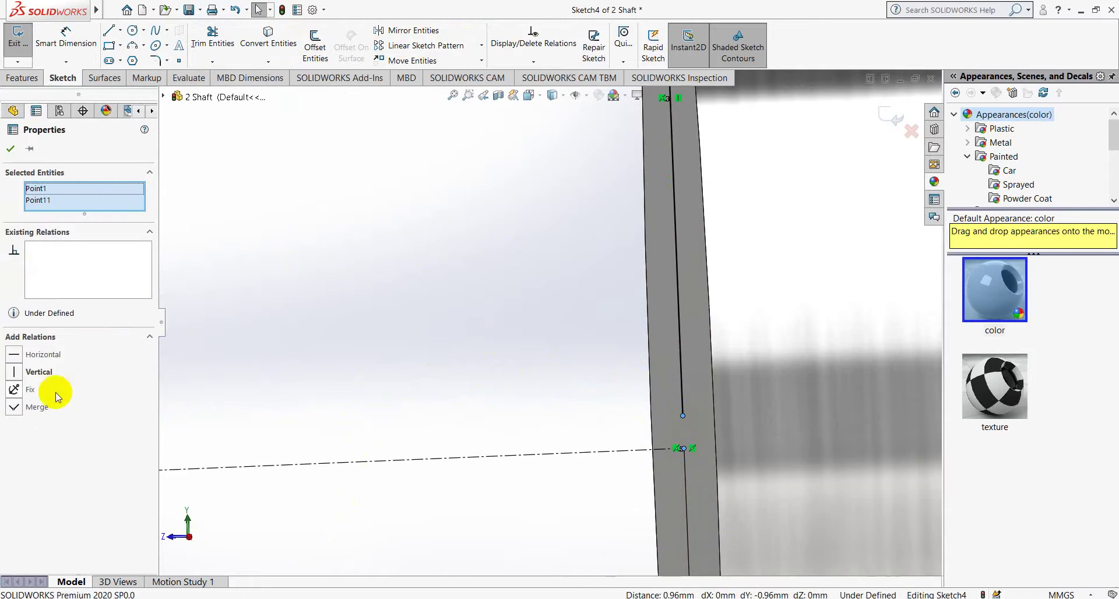
left_click(13, 407)
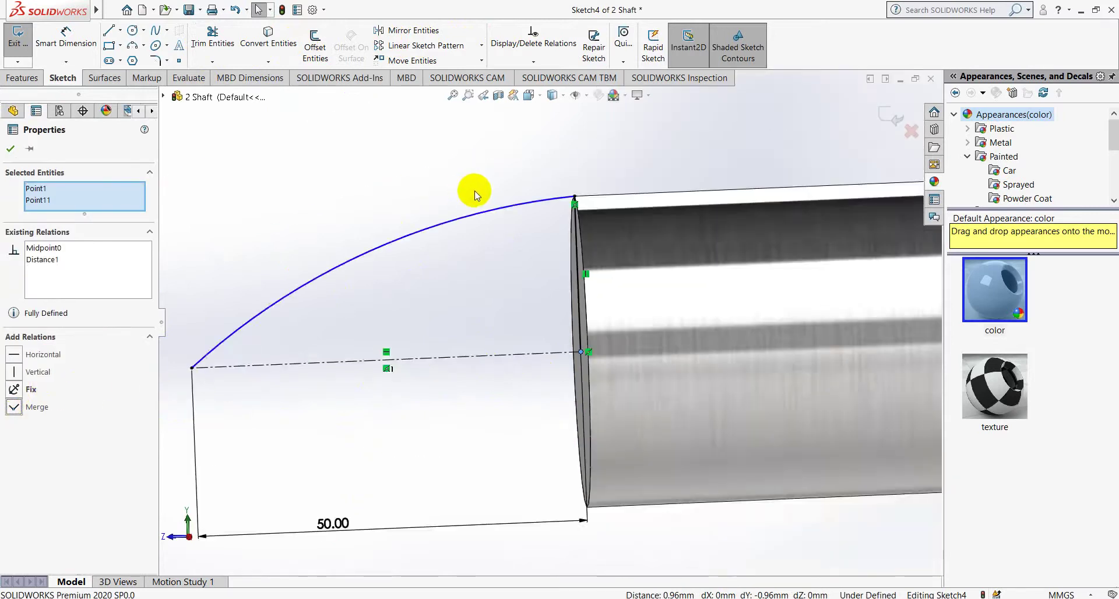
left_click(8, 146)
Revolve the nose profile 360° about Line1 into a solid cone, auto-closing the sketch.
left_click(23, 78)
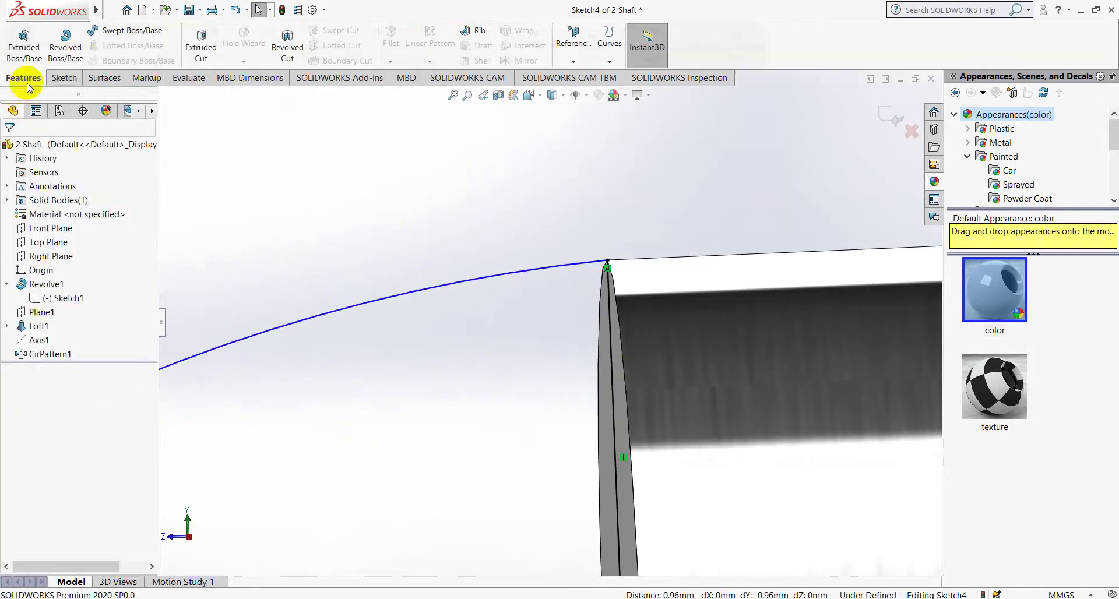
left_click(66, 39)
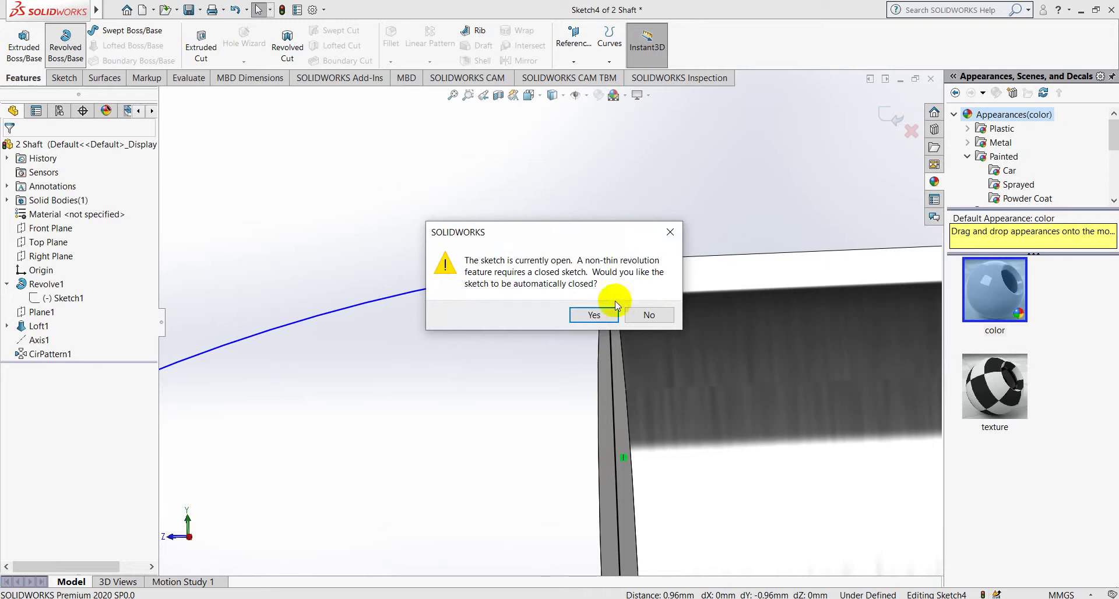
left_click(603, 314)
scroll(569, 308, "up", 3)
scroll(557, 303, "up", 3)
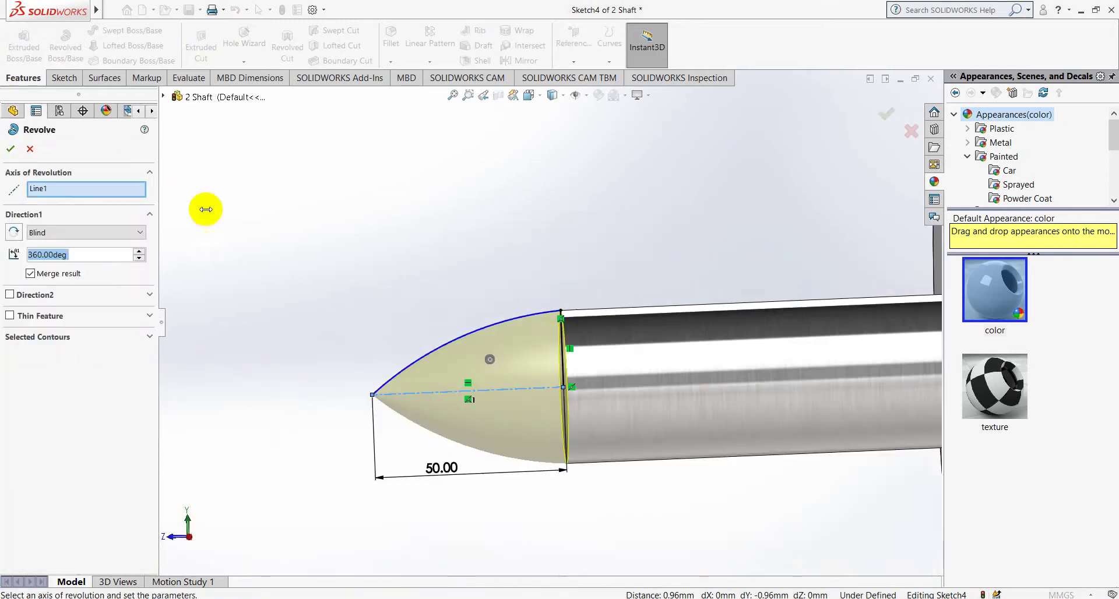
left_click(12, 152)
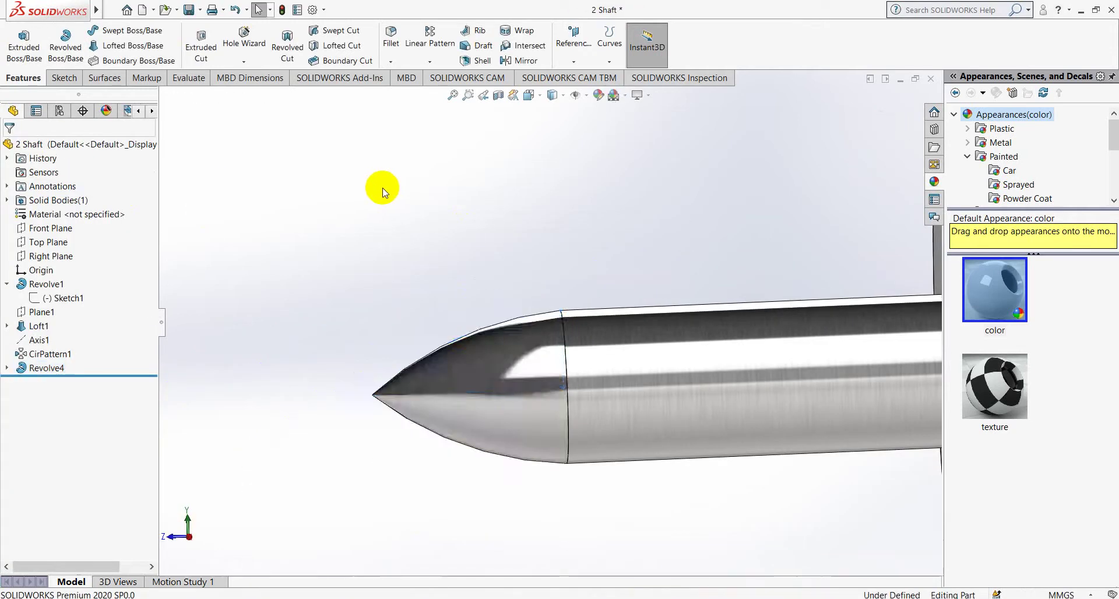
Orbit to view the new Revolve4 nose cone and save the 2 Shaft part.
scroll(581, 250, "up", 3)
scroll(620, 261, "up", 2)
mouse_move(620, 261)
middle_mouse_down()
mouse_move(692, 253)
mouse_move(711, 312)
middle_mouse_up()
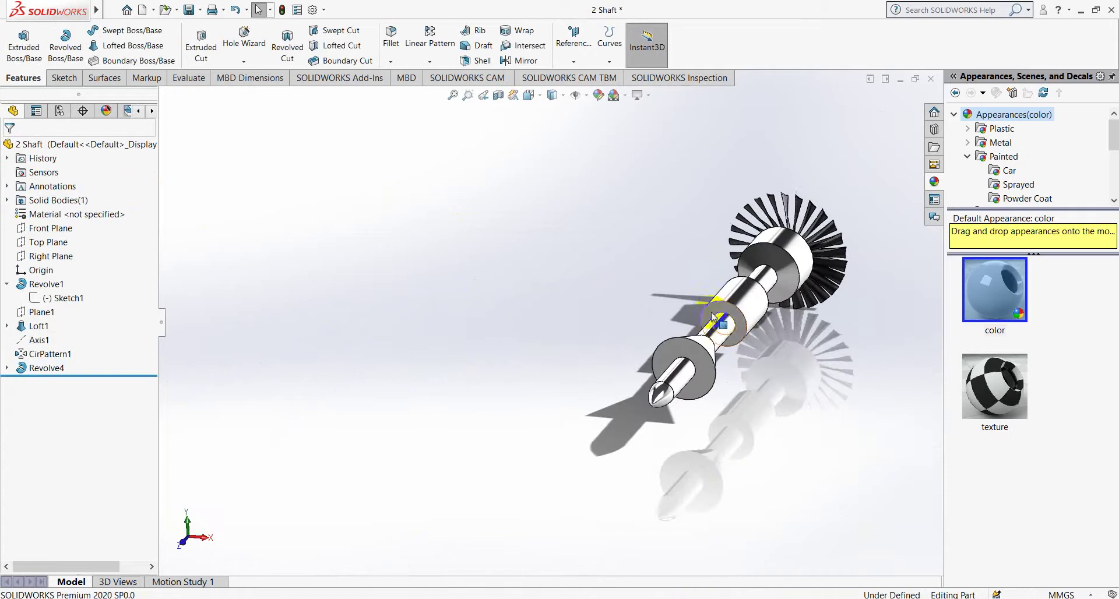
left_click(193, 10)
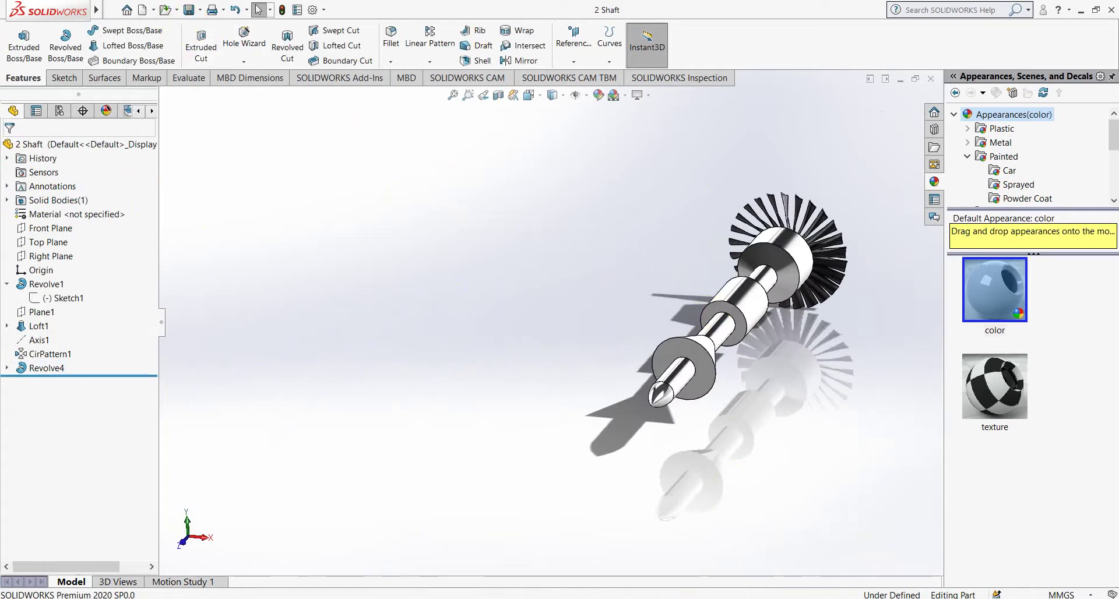
Switch to Assem1, rebuild with the updated shaft, and close the What's Wrong report.
left_click(880, 536)
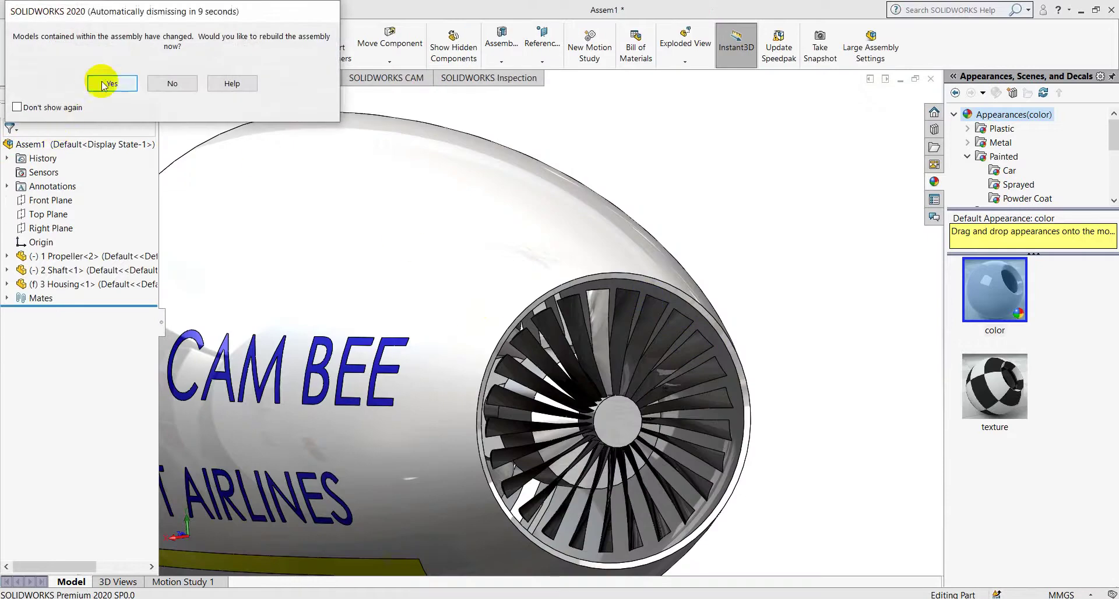
left_click(111, 83)
scroll(663, 424, "up", 3)
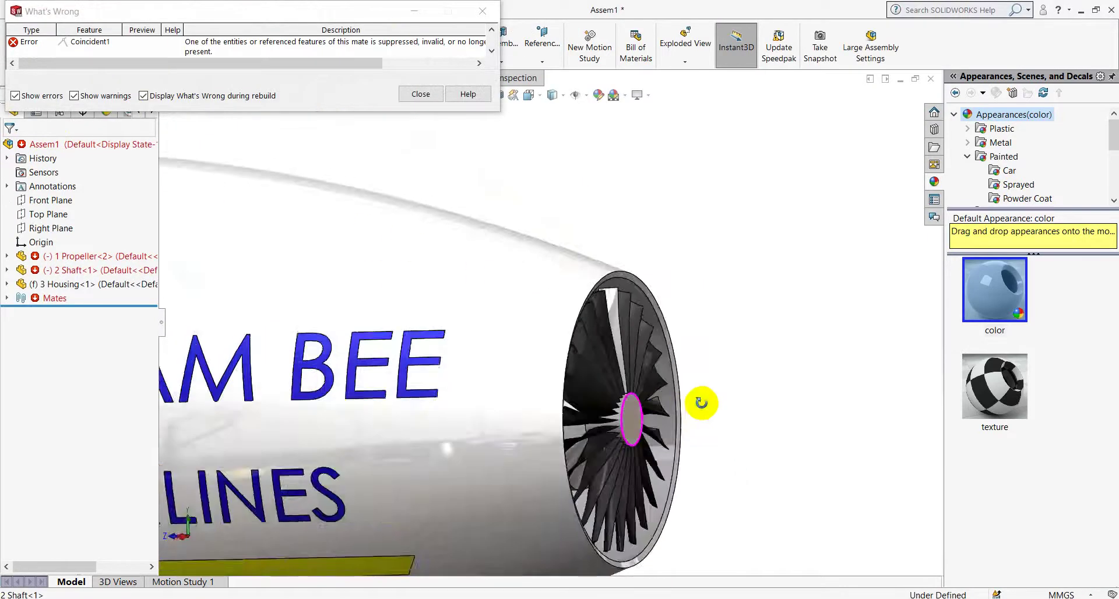
scroll(699, 401, "up", 3)
scroll(697, 439, "up", 3)
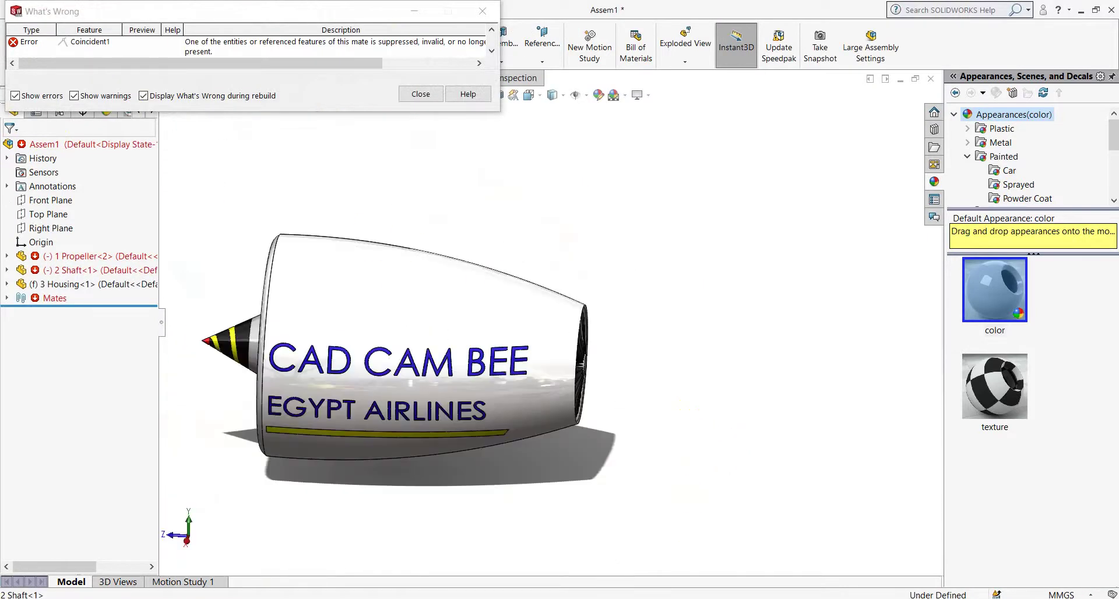
left_click(420, 94)
Delete the broken Coincident1 mate from the Mates folder.
left_click(7, 298)
left_click(64, 326)
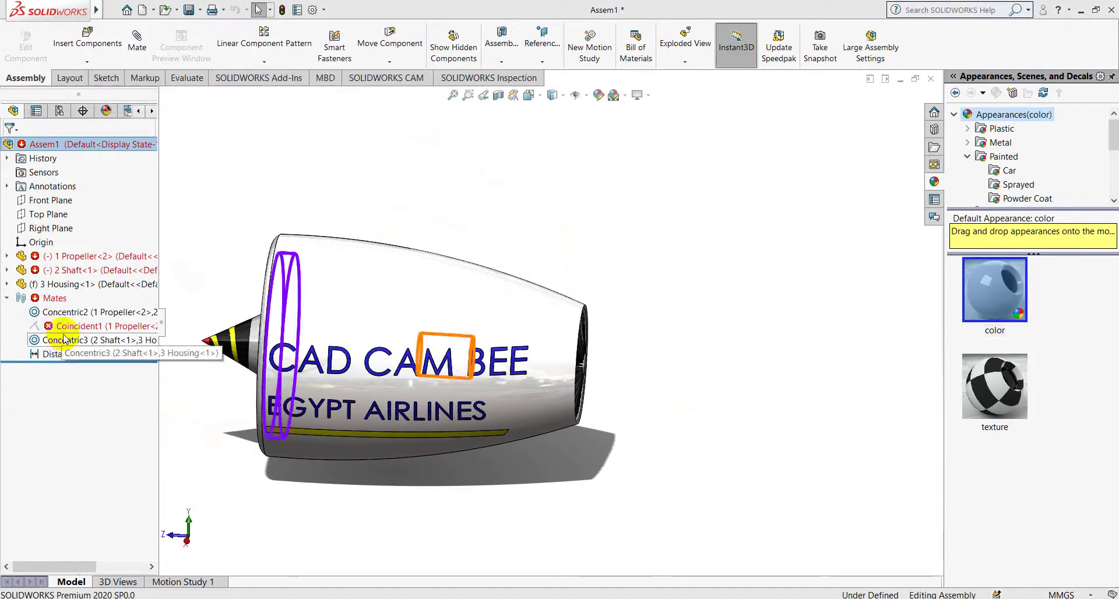
right_click(64, 331)
left_click(76, 356)
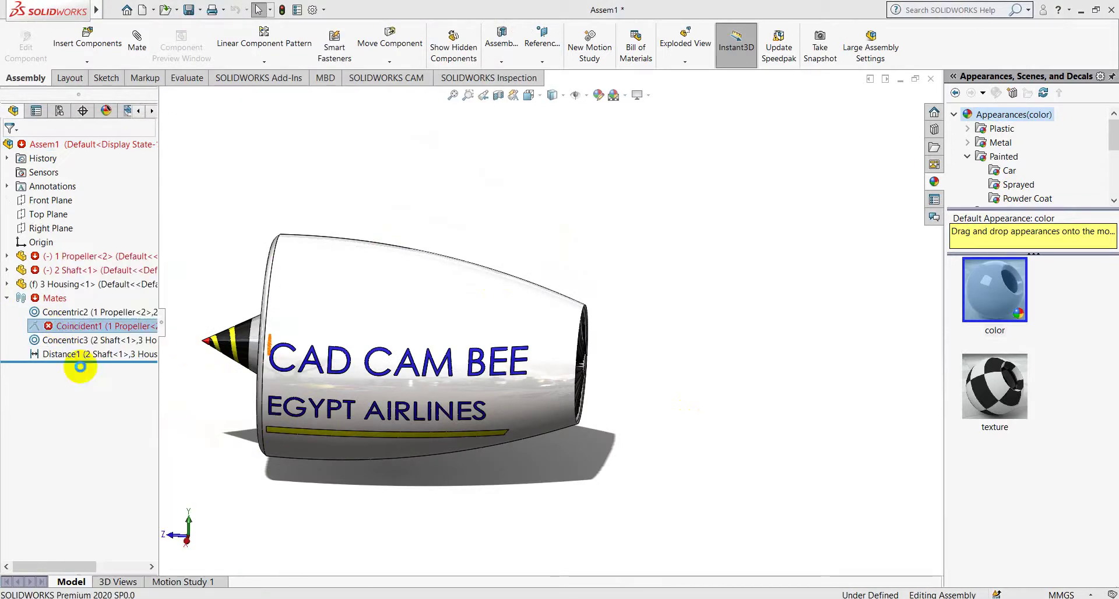
left_click(643, 231)
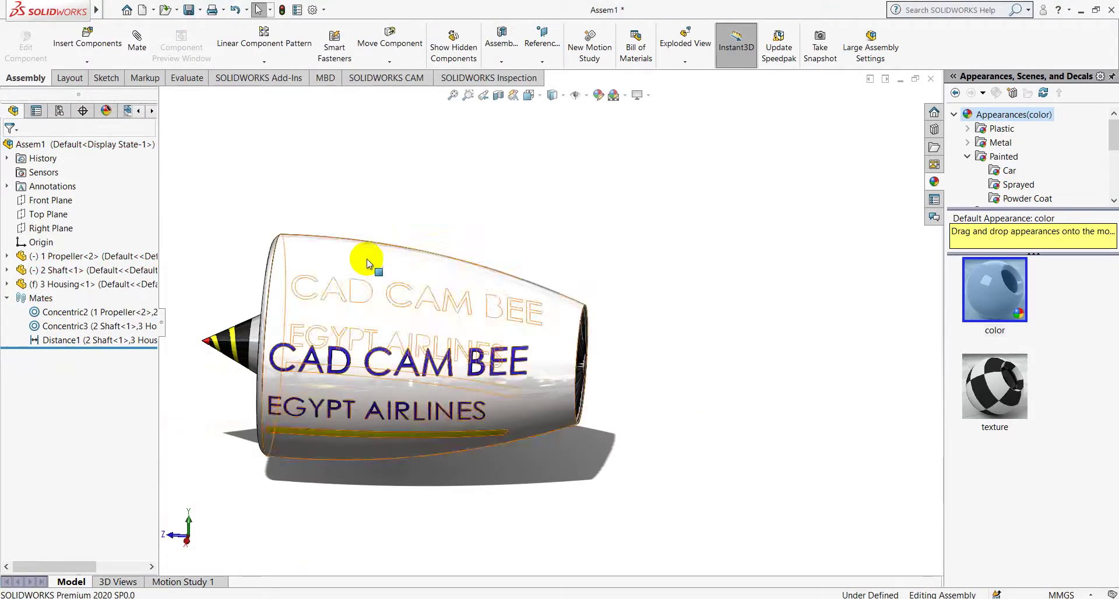
scroll(344, 312, "down", 3)
scroll(345, 313, "up", 3)
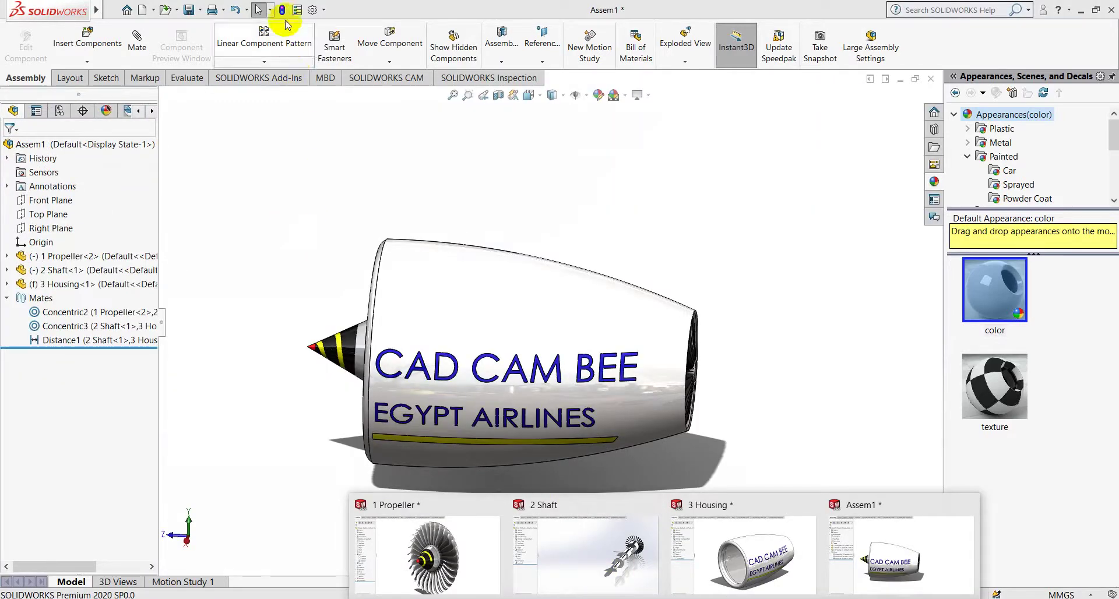
Rebuild, Save As 2 Shaft over the existing 2 Shaft.SLDPRT, then return to Assem1.
left_click(283, 11)
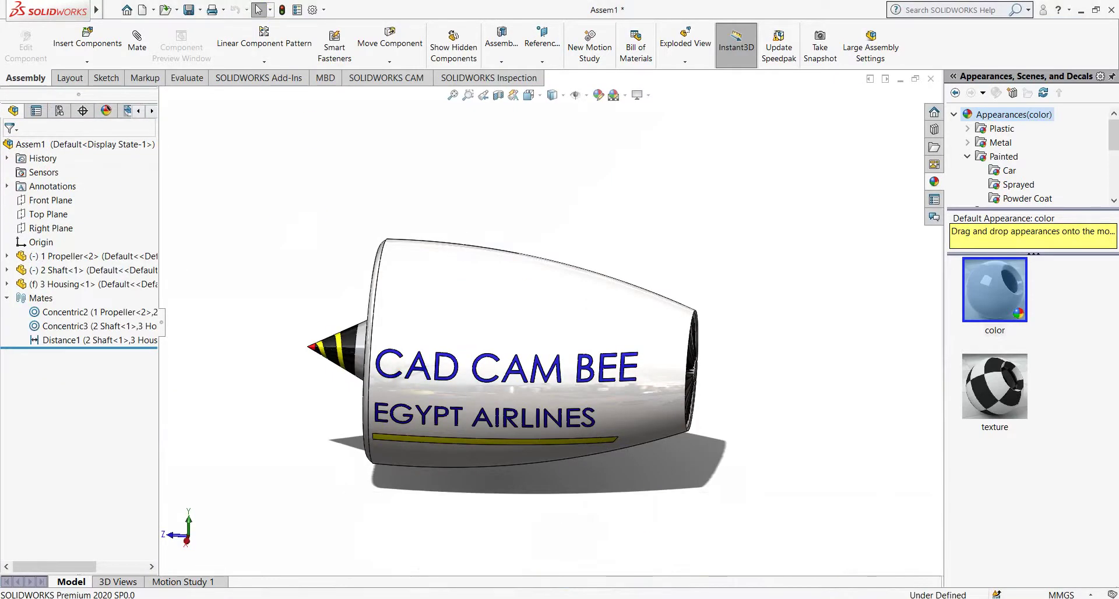
left_click(606, 548)
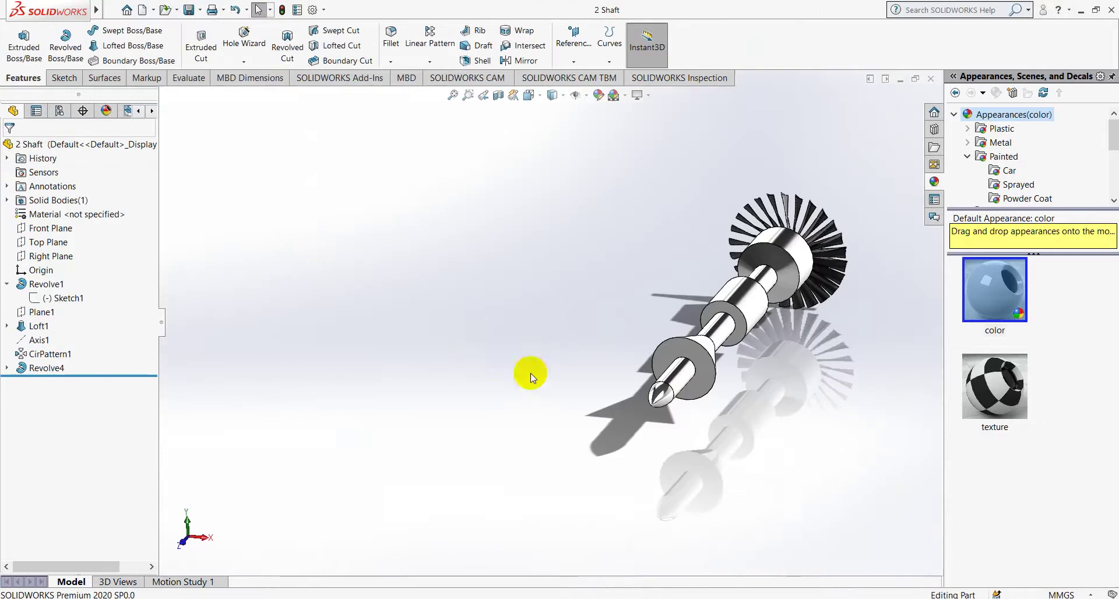
left_click(200, 11)
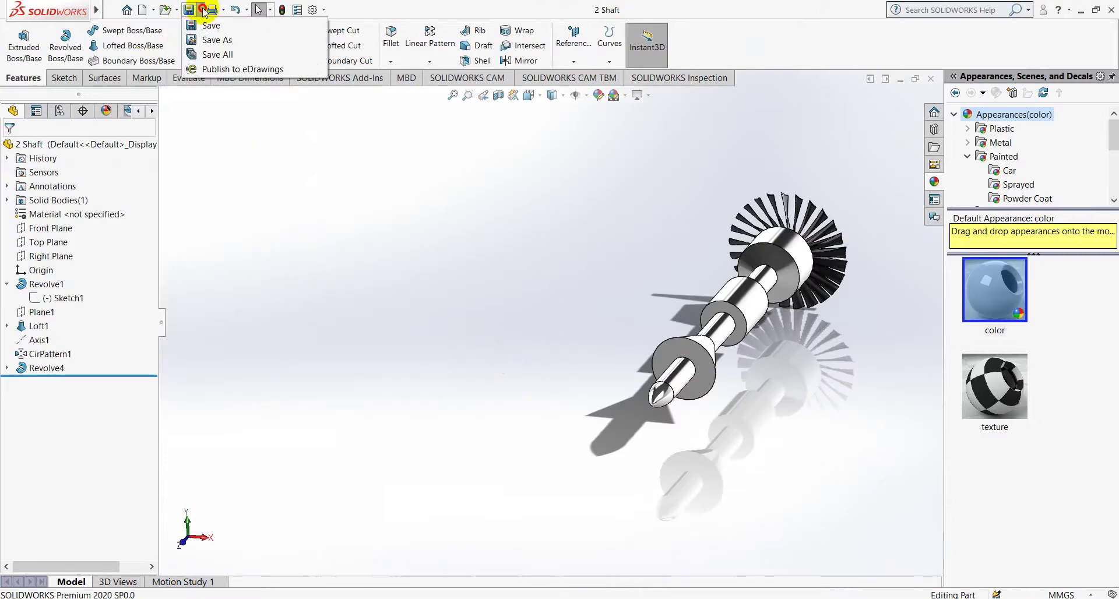
left_click(210, 38)
left_click(500, 256)
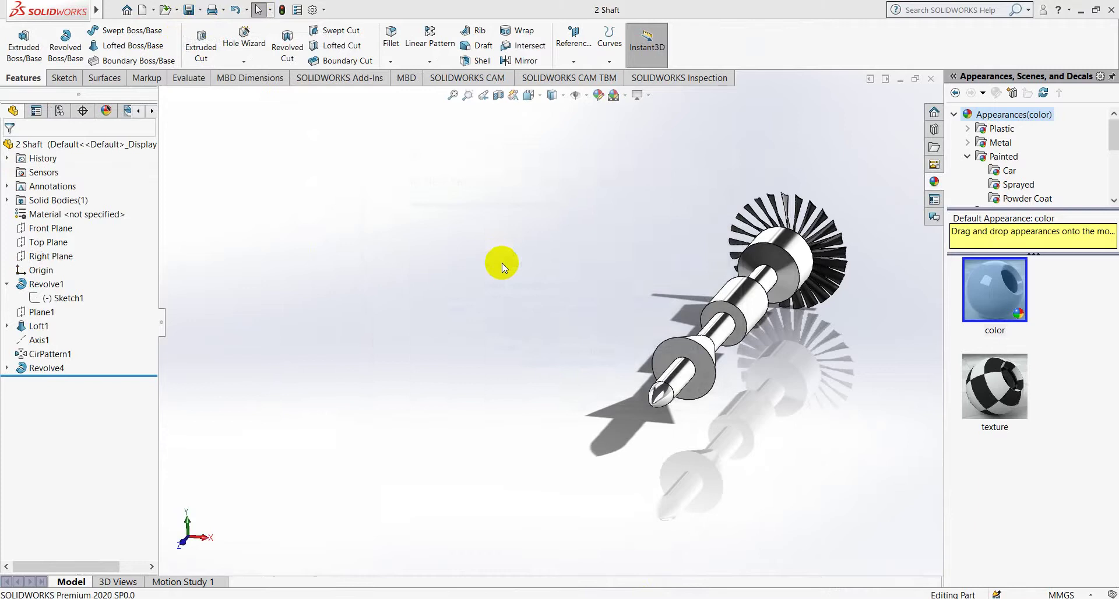
left_click(752, 430)
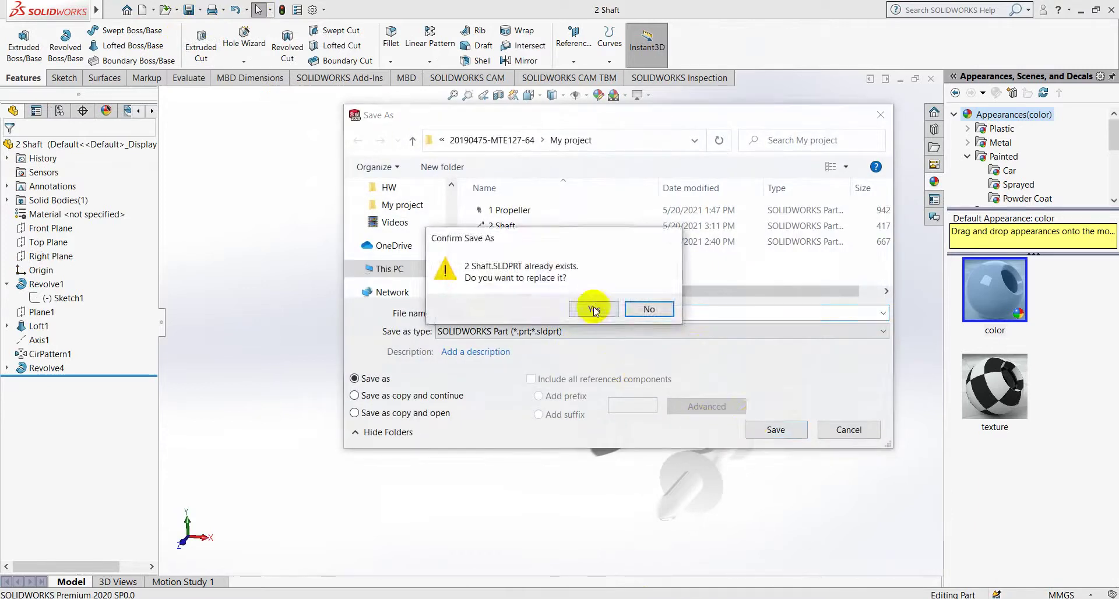
left_click(594, 307)
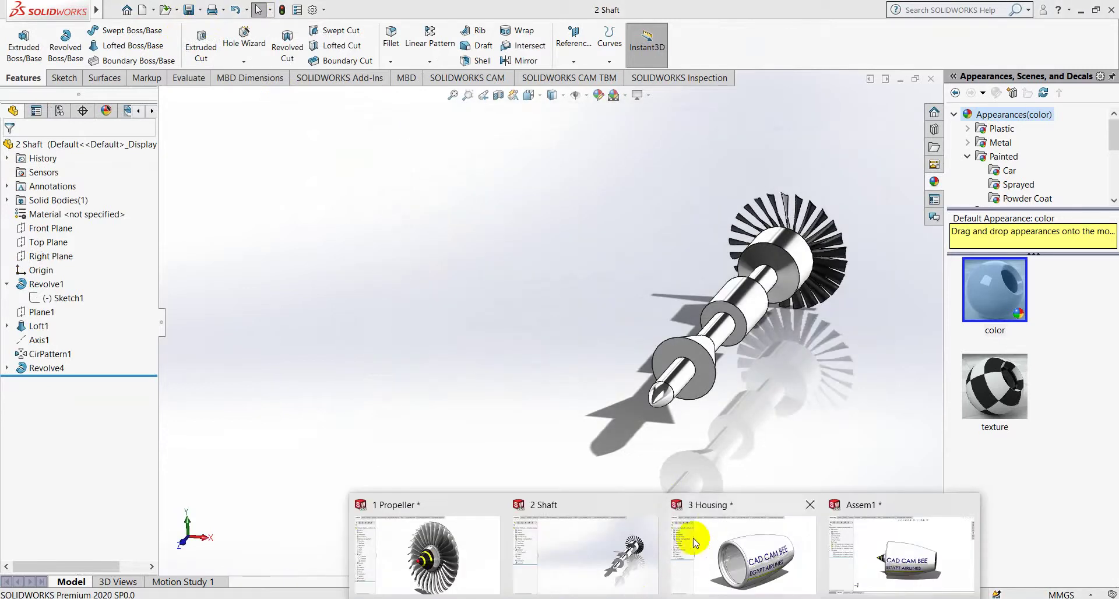
left_click(871, 536)
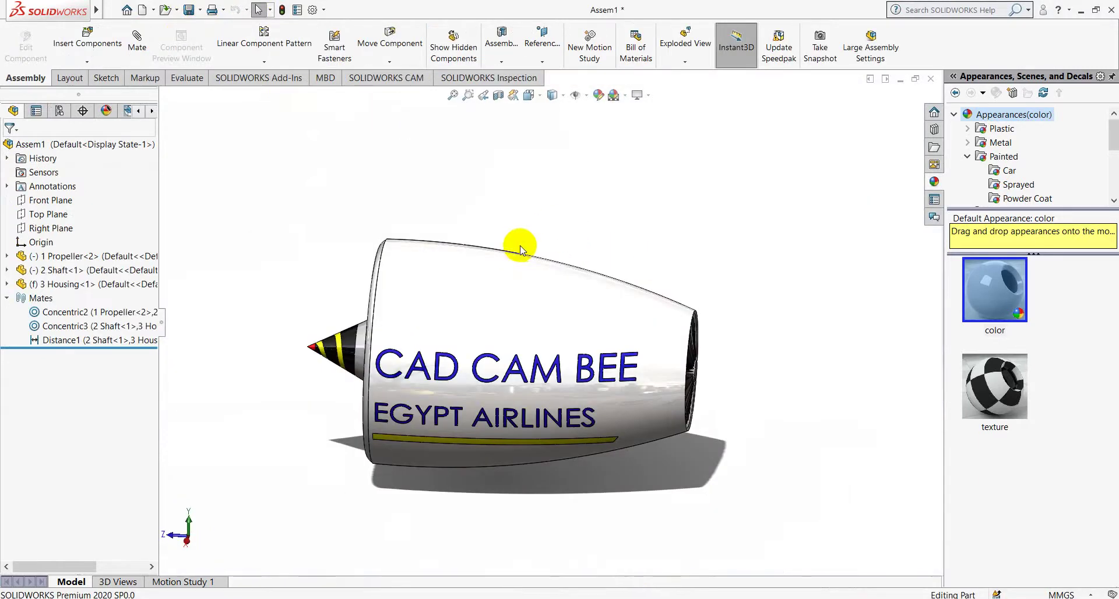
mouse_move(519, 243)
middle_mouse_down()
mouse_move(525, 335)
mouse_move(628, 356)
mouse_move(678, 542)
mouse_move(353, 417)
middle_mouse_up()
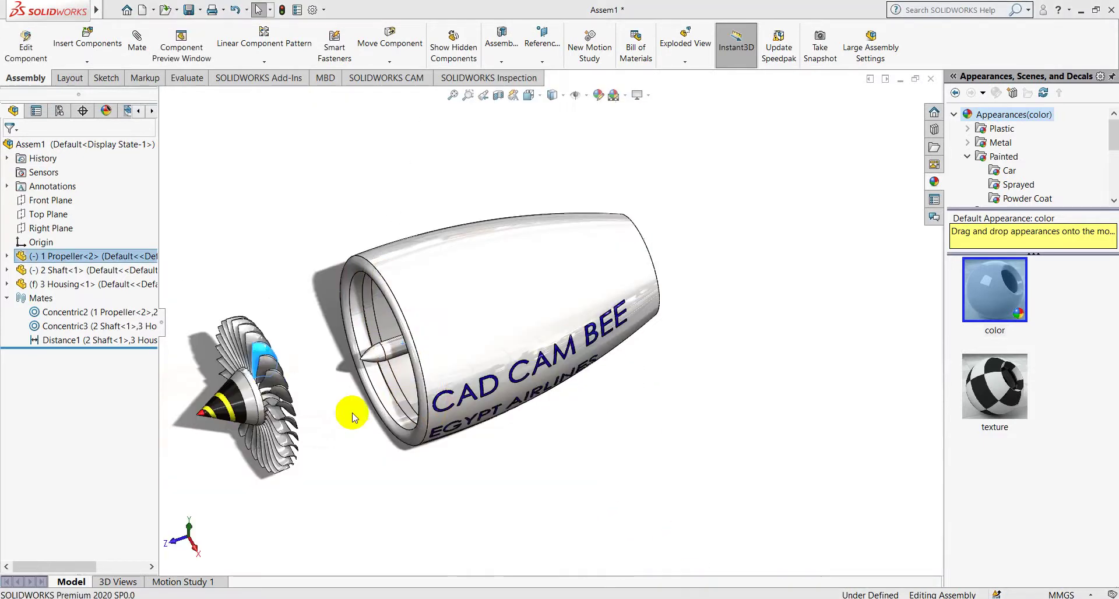
scroll(338, 346, "down", 3)
middle_click_drag(427, 370, 436, 366)
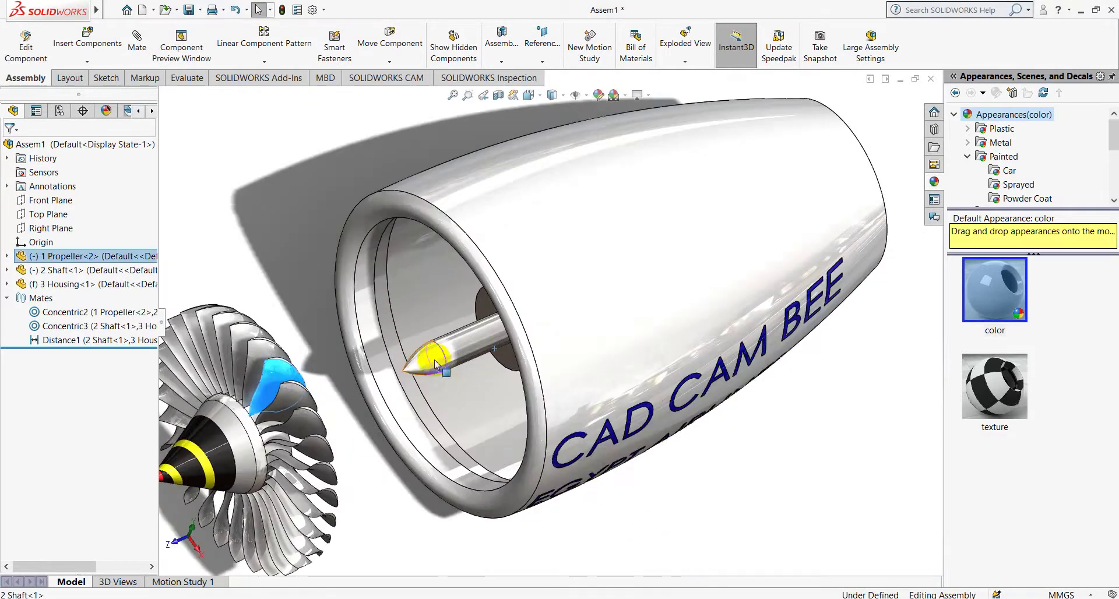
scroll(438, 360, "down", 2)
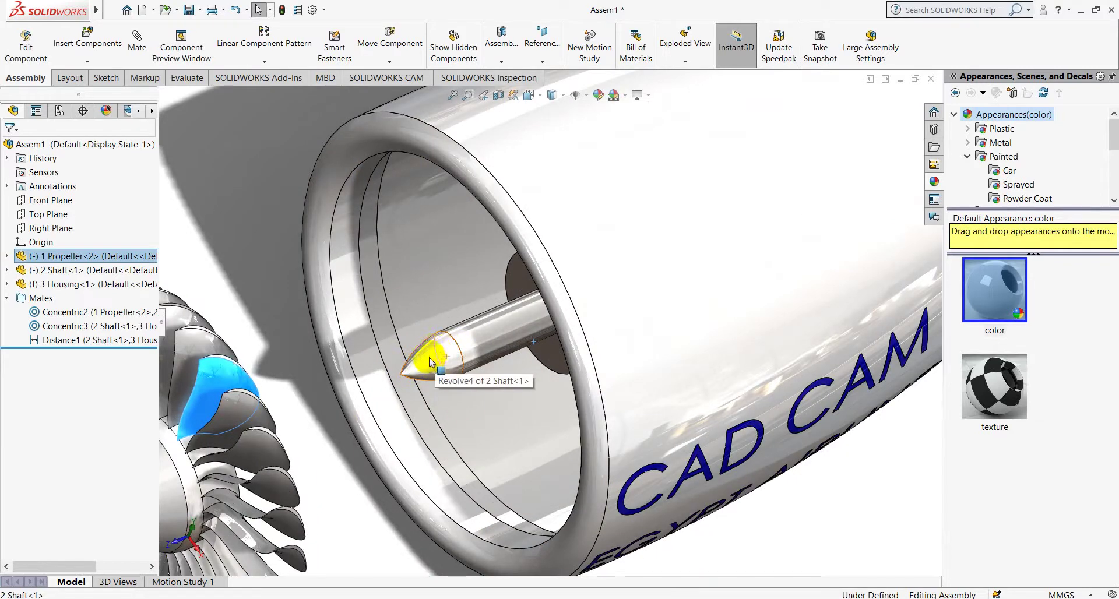
mouse_move(535, 511)
middle_mouse_down()
mouse_move(532, 490)
mouse_move(468, 477)
mouse_move(412, 407)
mouse_move(446, 383)
middle_mouse_up()
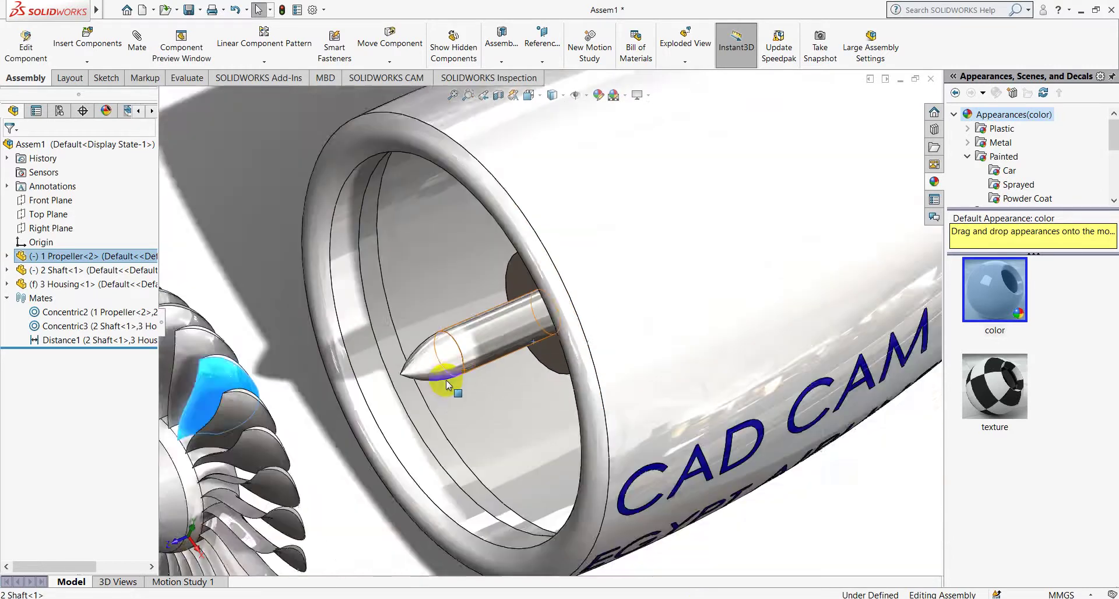
key("ctrl+4")
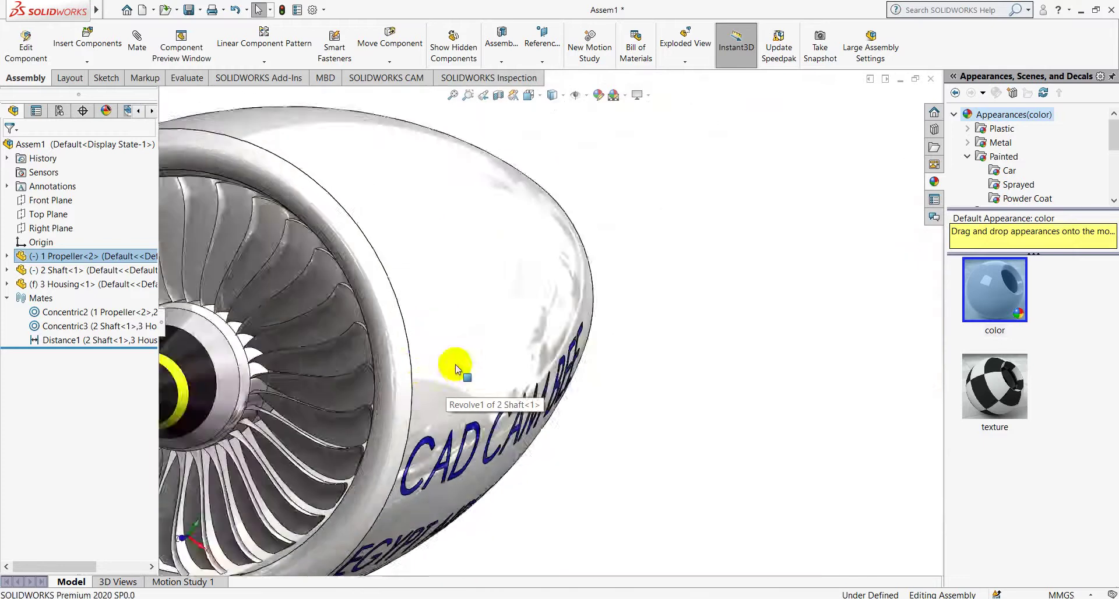
middle_click_drag(468, 359, 512, 353)
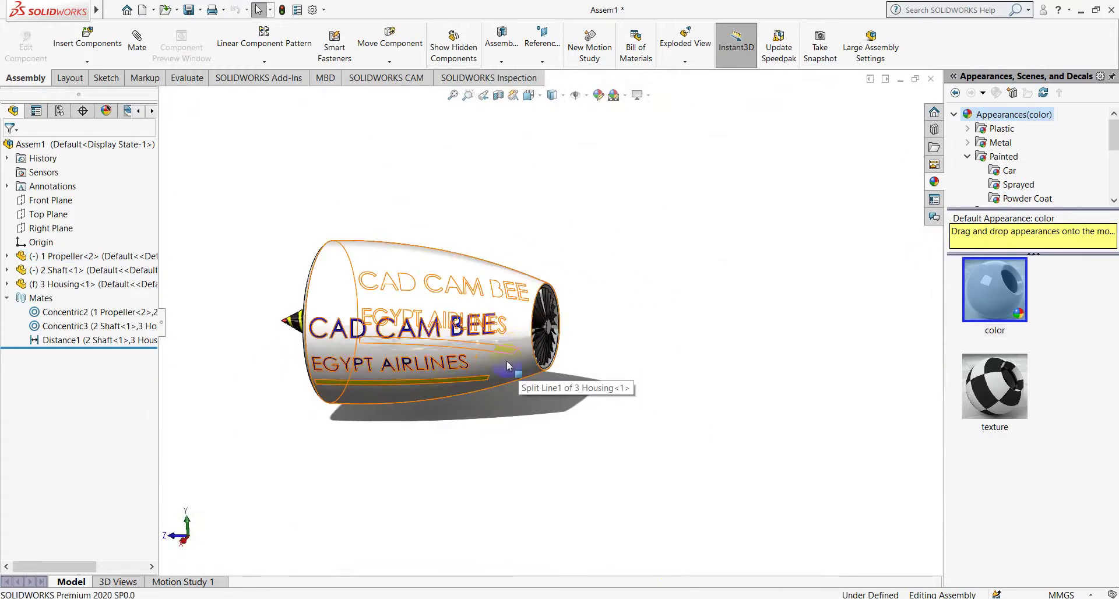
left_click(650, 554)
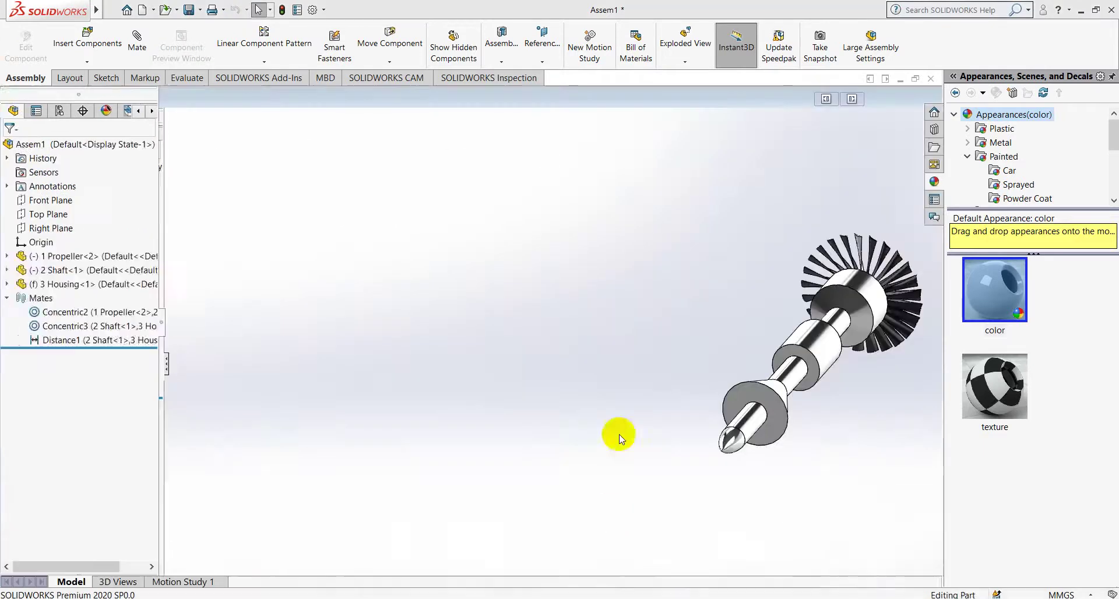
Draw a 3-point arc from the shaft edge to the centreline's far end.
mouse_move(617, 437)
middle_mouse_down()
mouse_move(626, 391)
mouse_move(604, 389)
middle_mouse_up()
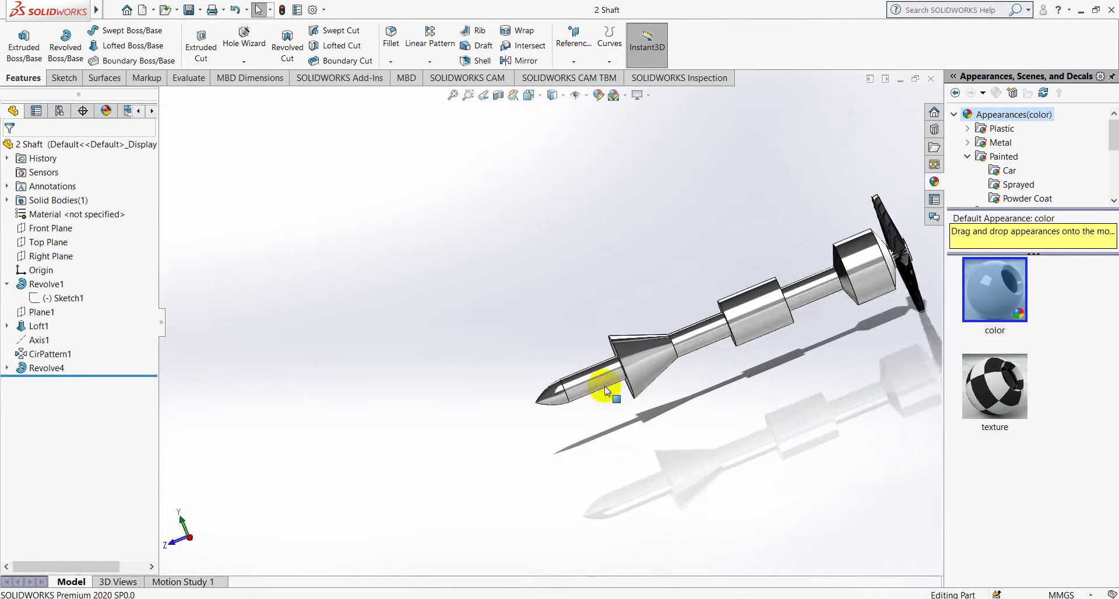
key("f")
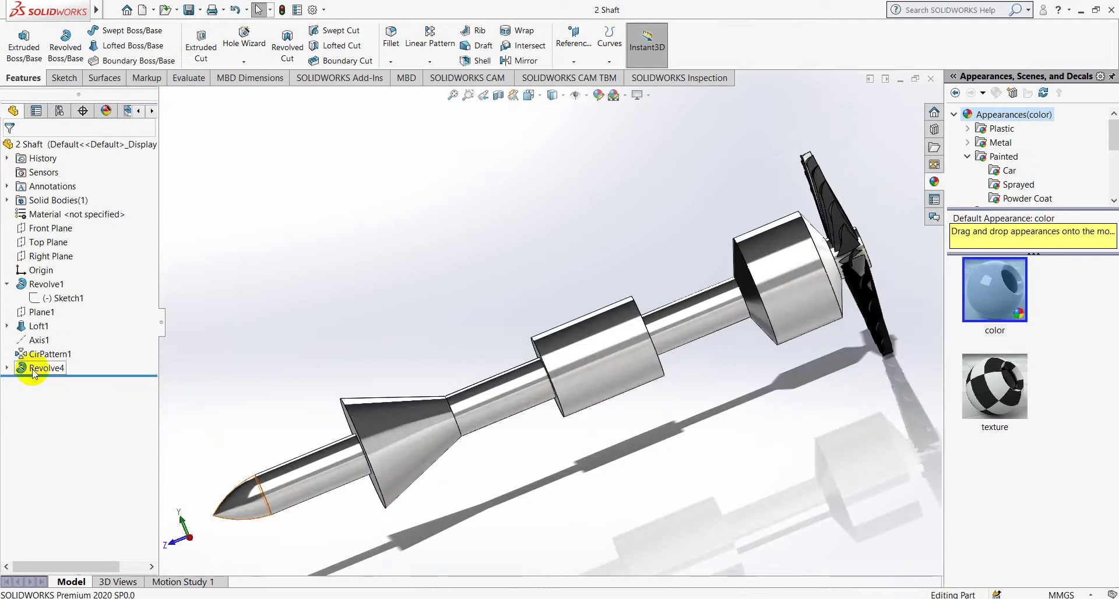
right_click(35, 354)
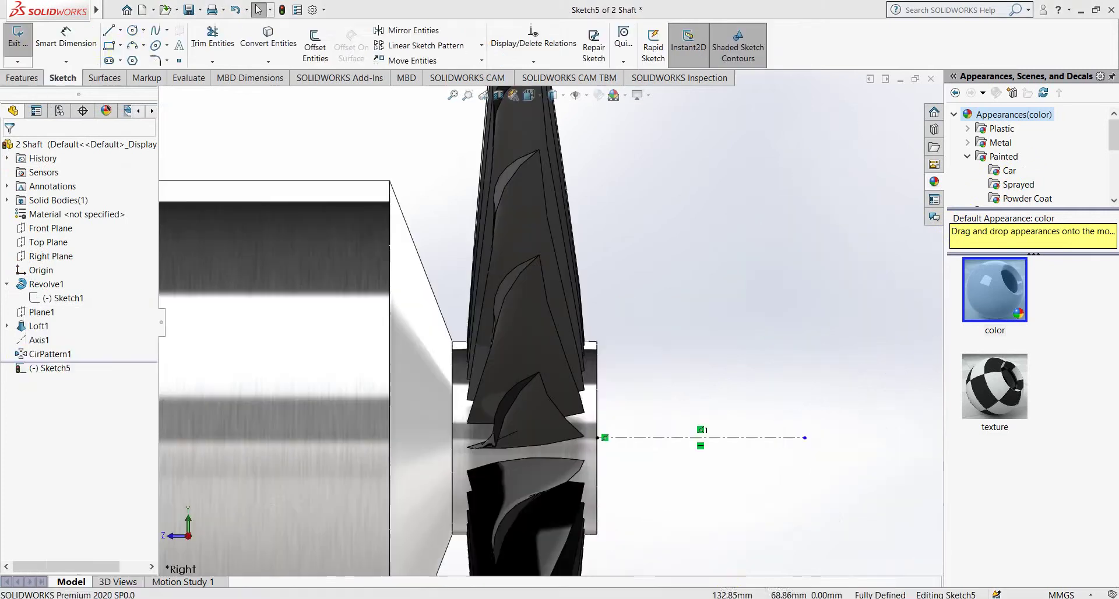
left_click(128, 57)
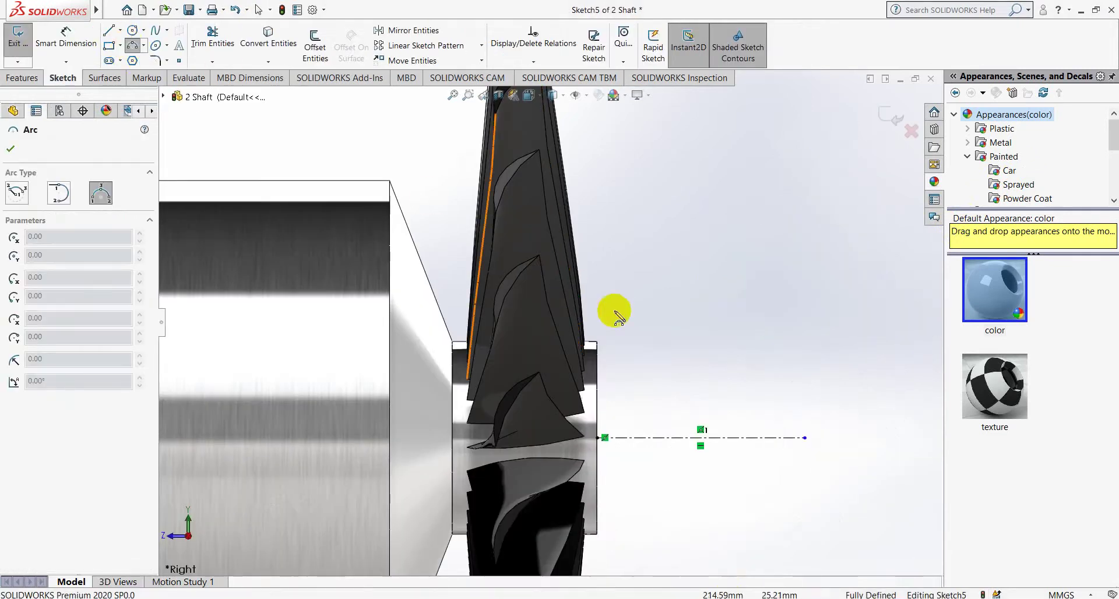
left_click(596, 343)
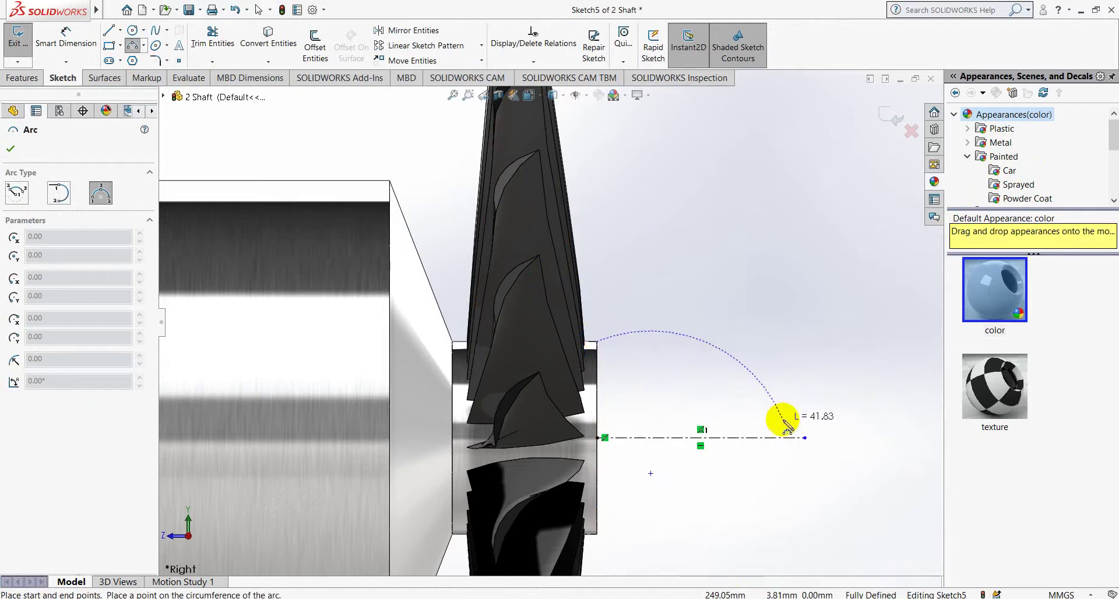
left_click(804, 437)
left_click(663, 353)
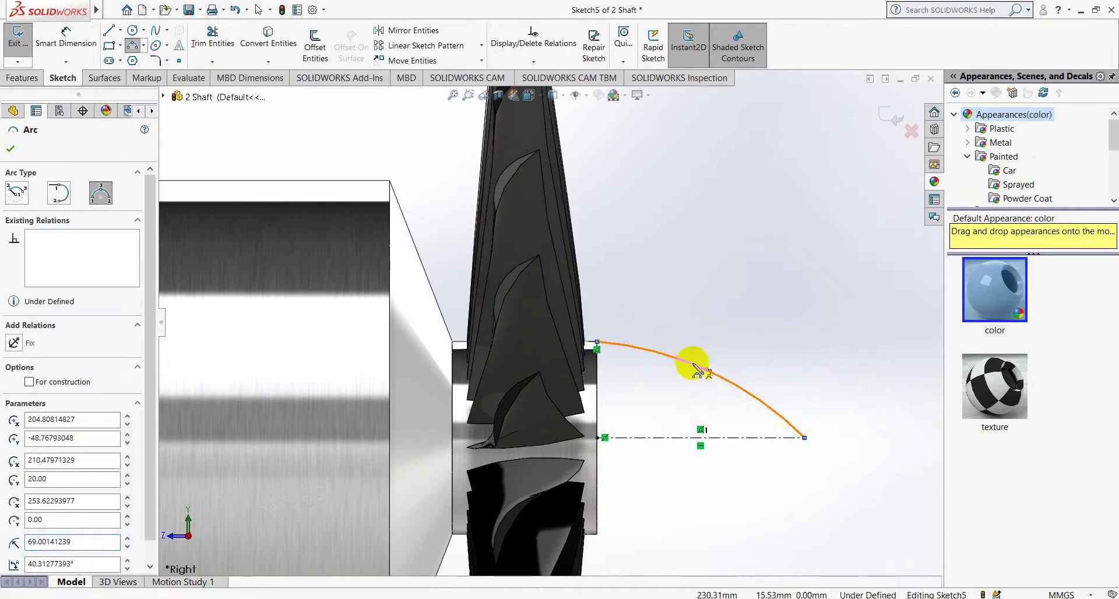
right_click(694, 367)
left_click(708, 370)
Dimension the nose-cone arc's length to 50 mm.
left_click(58, 30)
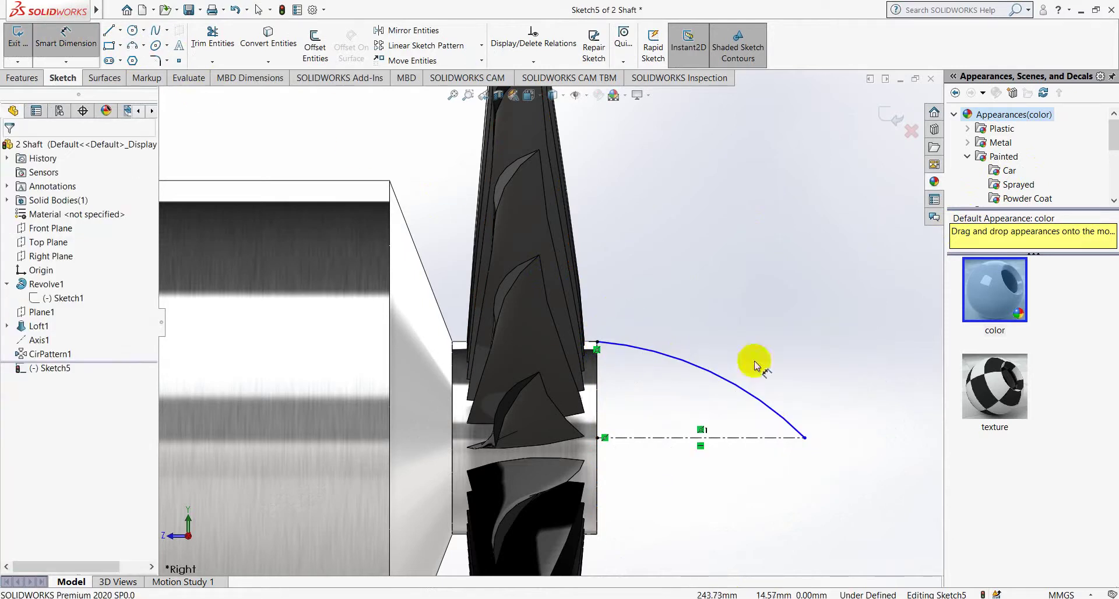
left_click(781, 437)
left_click(698, 276)
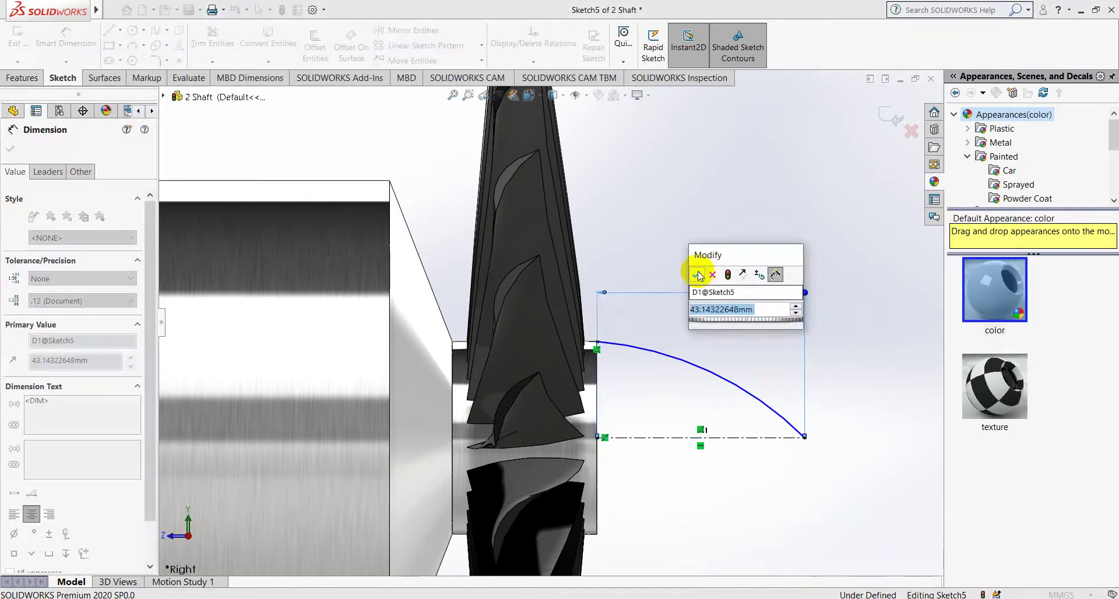
type("50")
key("Return")
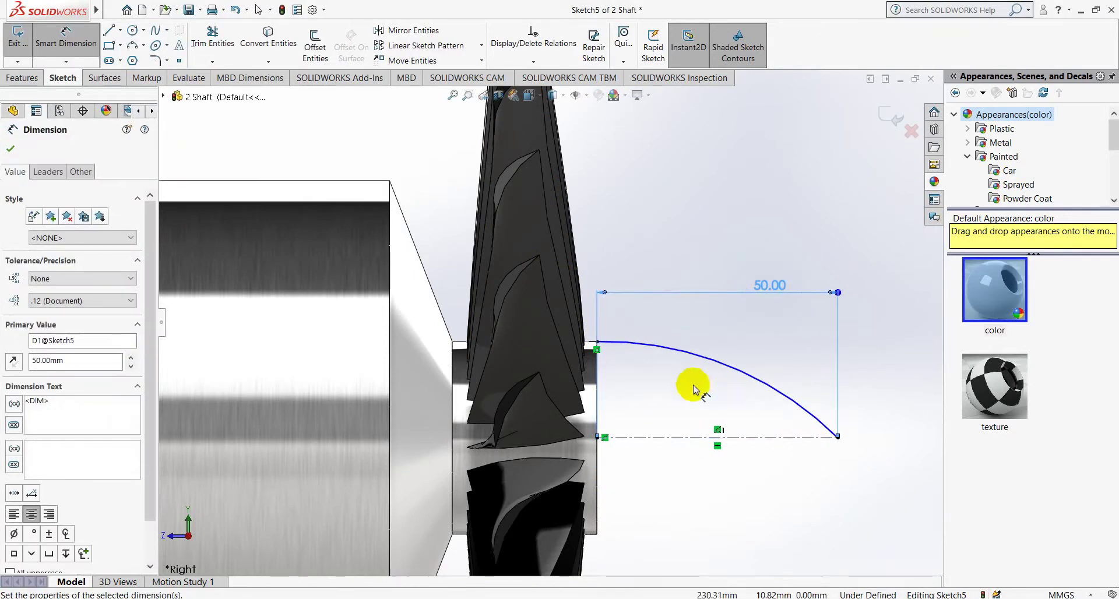
left_click(9, 149)
scroll(594, 336, "down", 4)
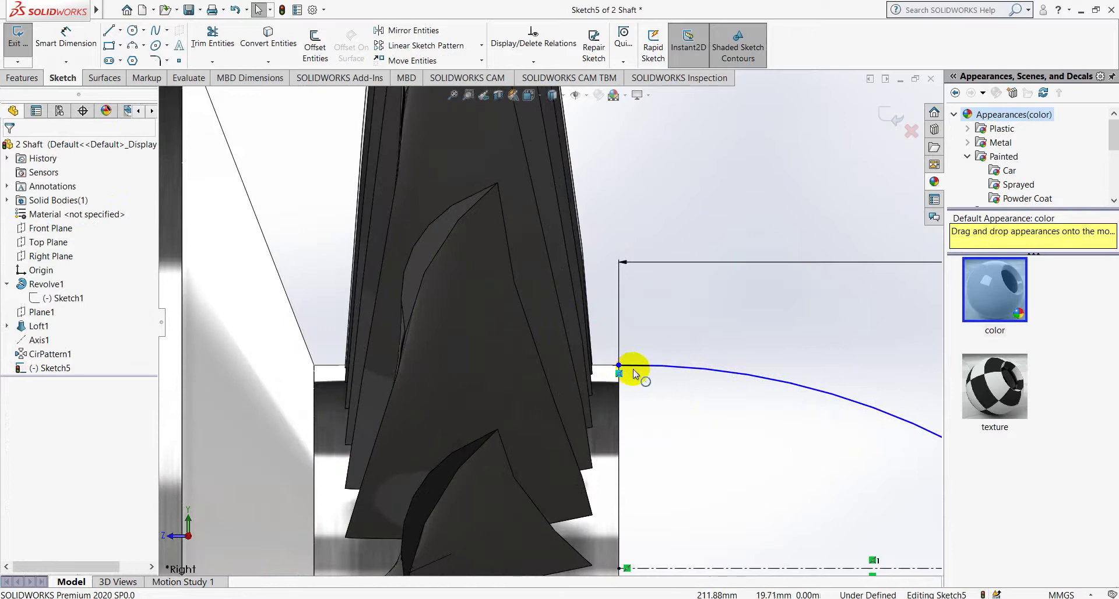
Make the nose-cone arc tangent to the shaft's outer edge.
left_click(622, 365)
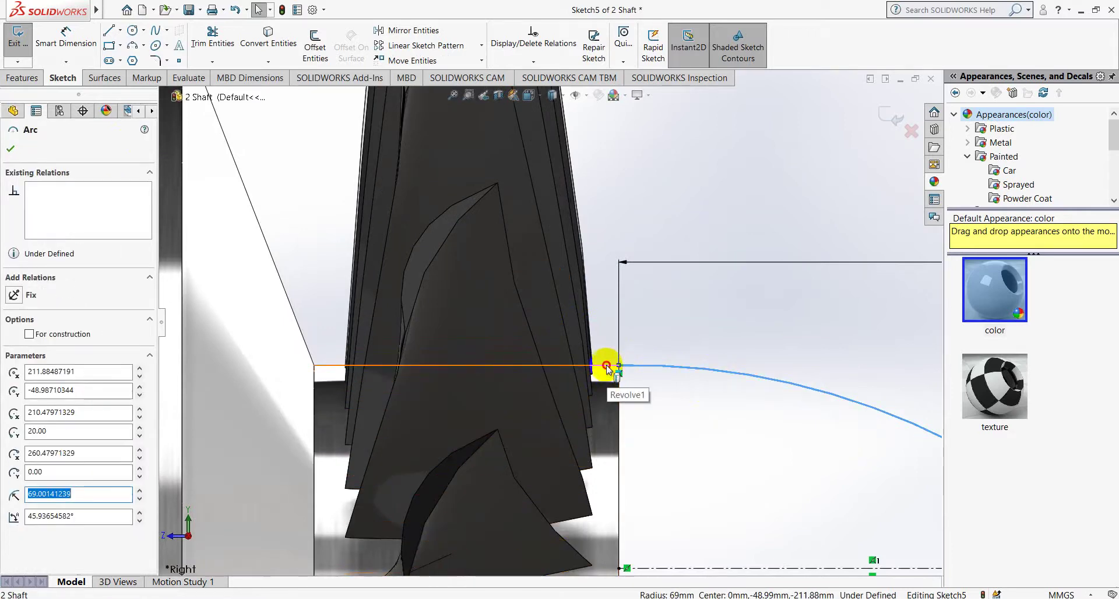
left_click(606, 366, "ctrl")
left_click(14, 355)
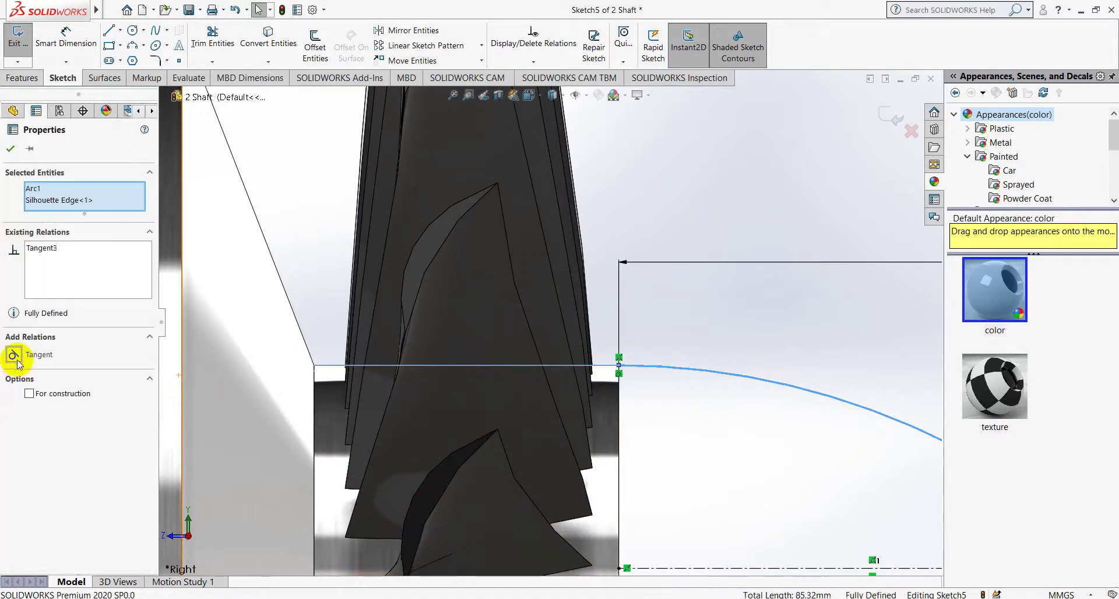
left_click(11, 149)
left_click(29, 74)
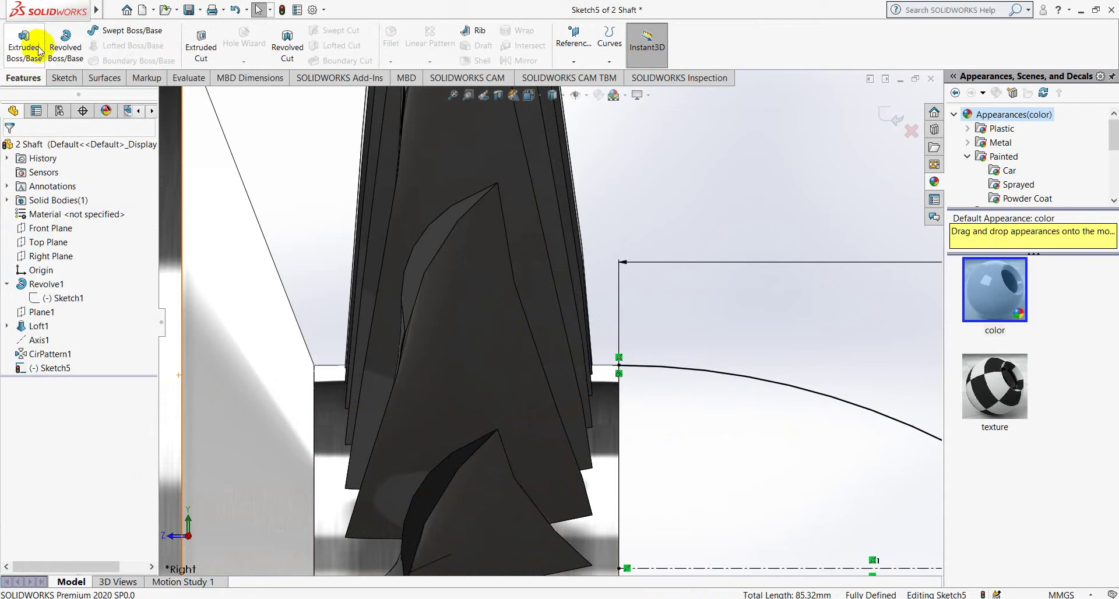
Try revolving the open sketch profile, then cancel the revolve.
left_click(65, 47)
left_click(573, 317)
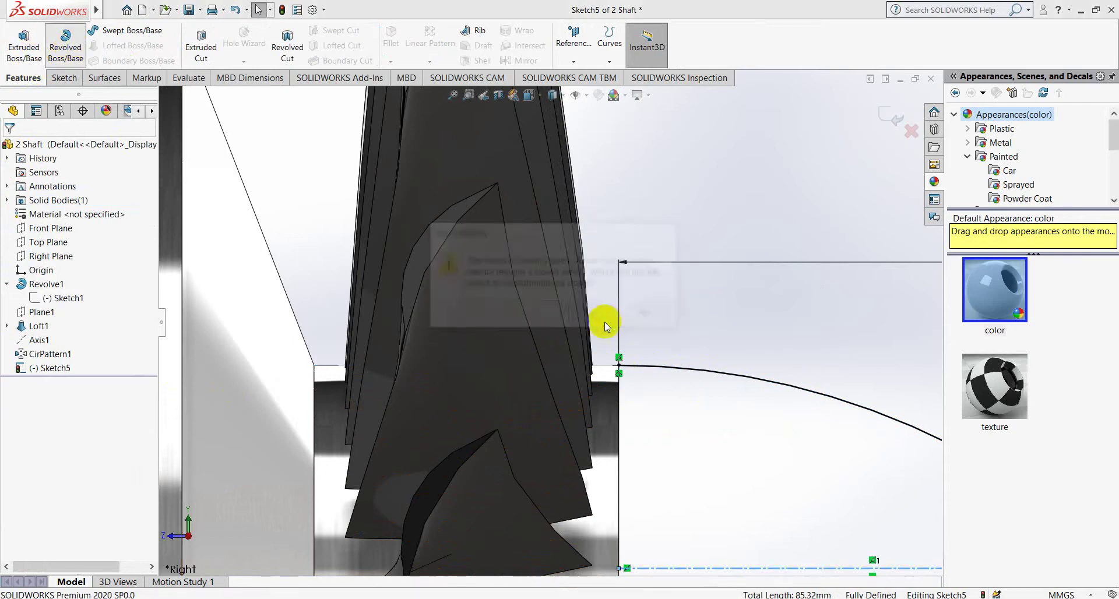
scroll(686, 424, "up", 5)
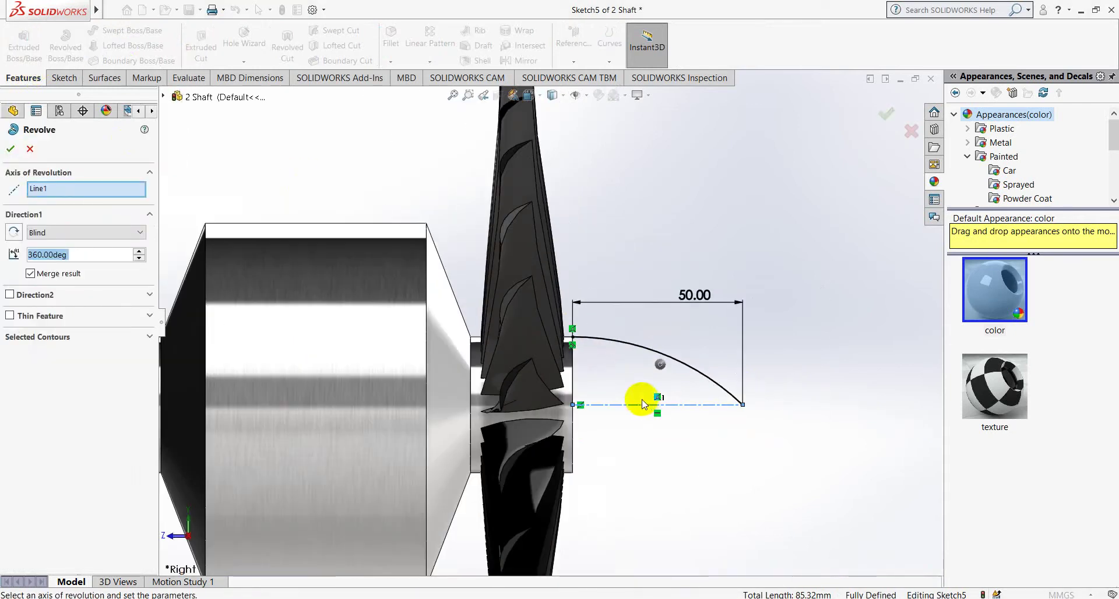
left_click(30, 149)
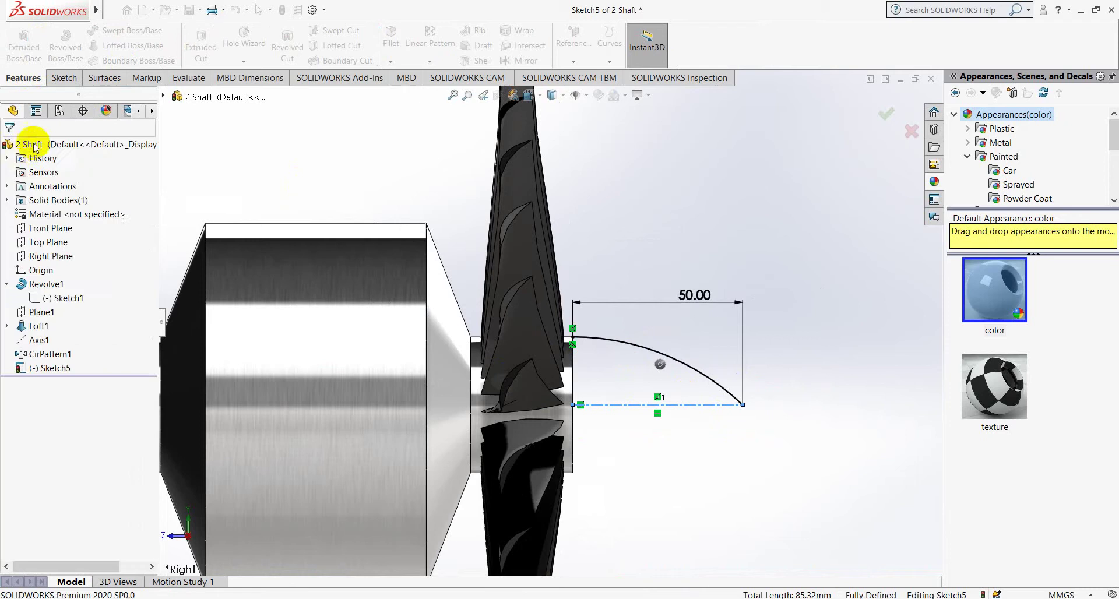
Draw a vertical line from the centreline end to the shaft edge, then a line to the arc's far end.
left_click(62, 78)
left_click(108, 30)
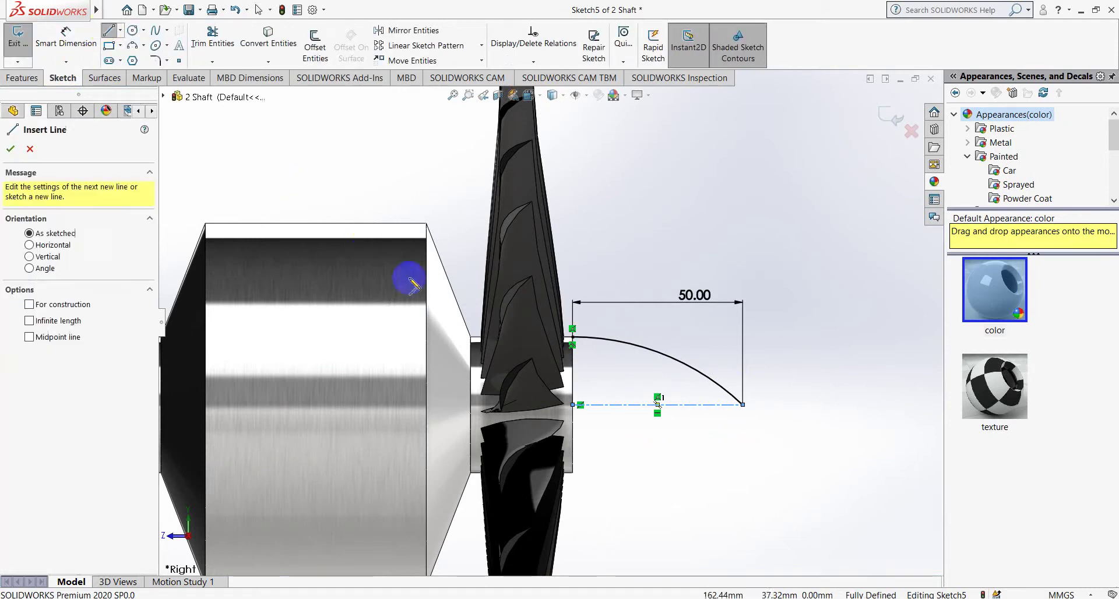
scroll(576, 406, "down", 1)
scroll(570, 392, "down", 4)
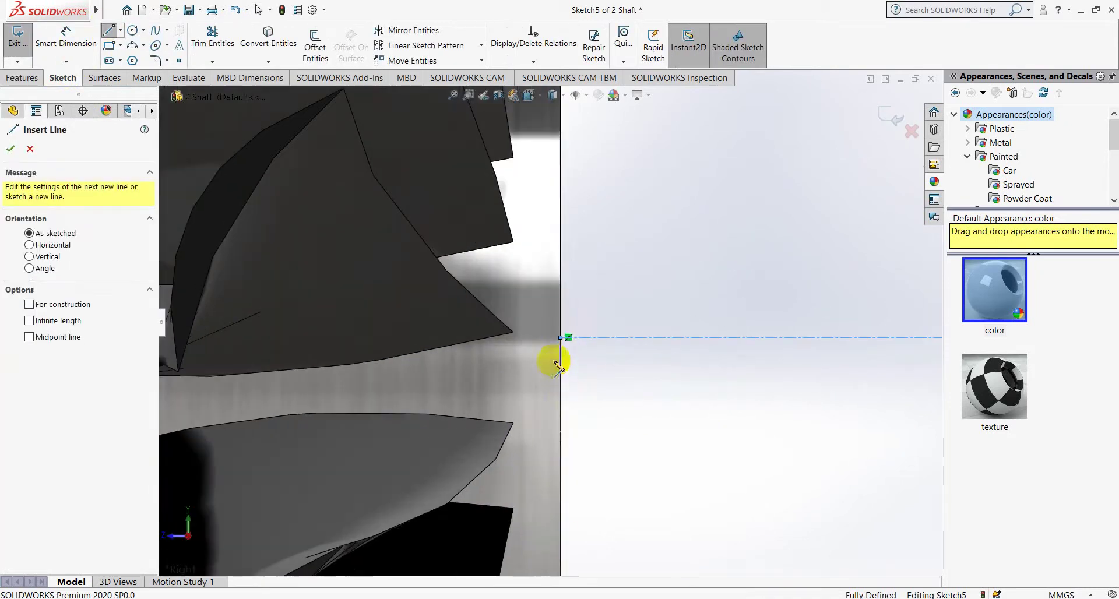
left_click(559, 337)
scroll(551, 219, "up", 3)
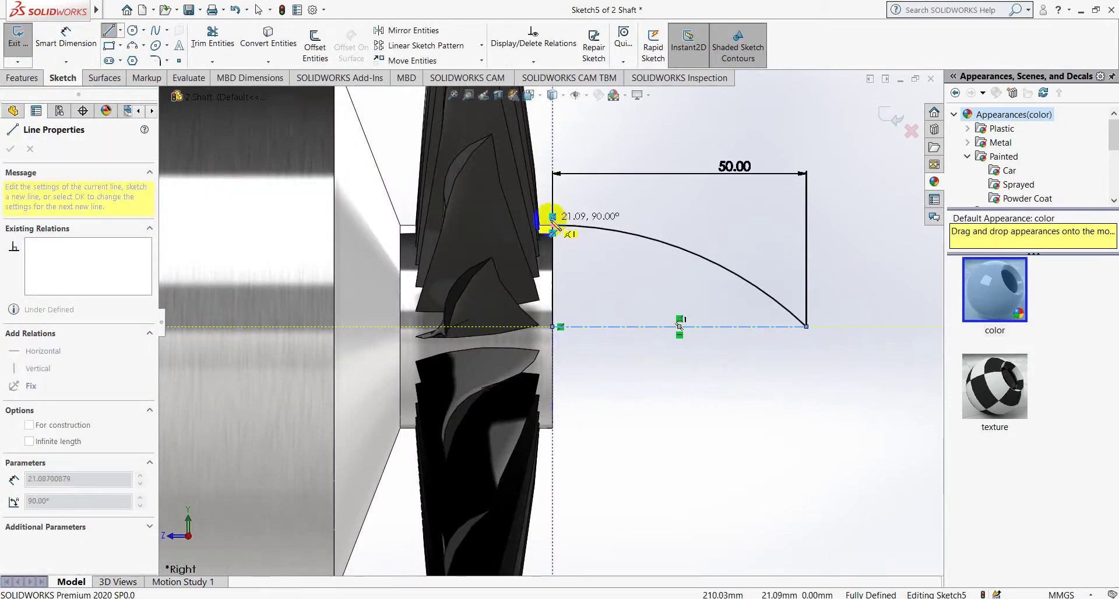
left_click(553, 226)
left_click(806, 326)
right_click(572, 227)
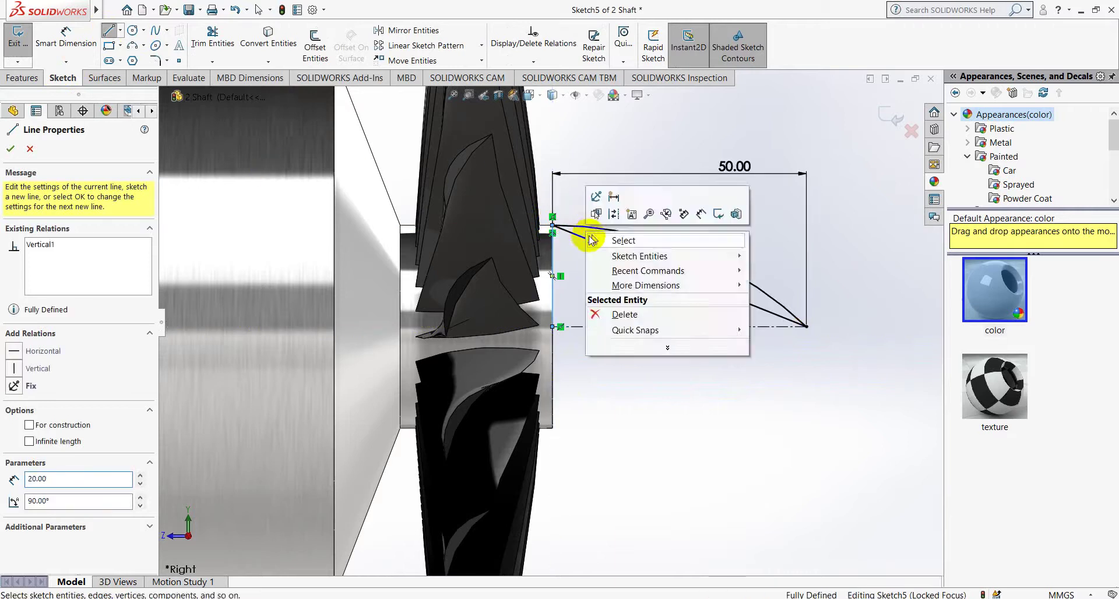
left_click(609, 239)
scroll(577, 217, "down", 3)
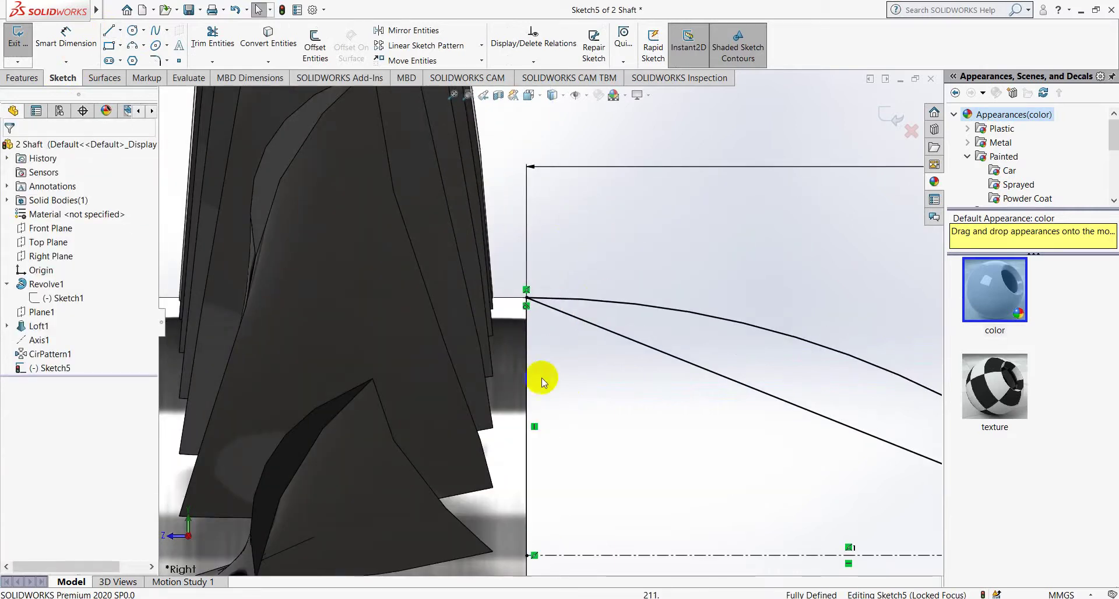
Delete the diagonal sketch line and relate the arc to the shaft edge.
left_click(257, 125)
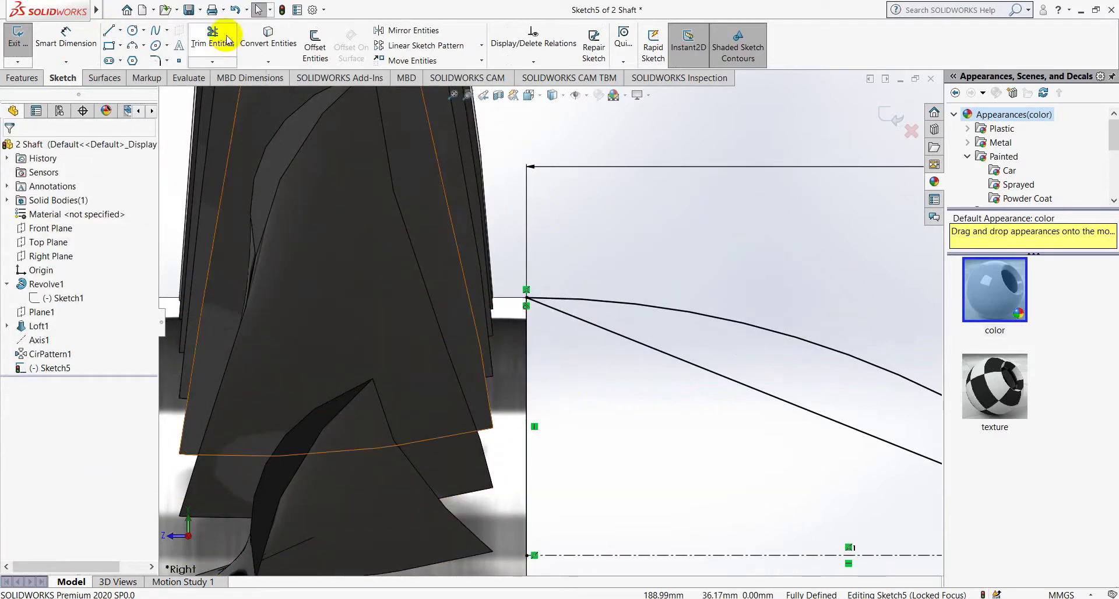
left_click(268, 36)
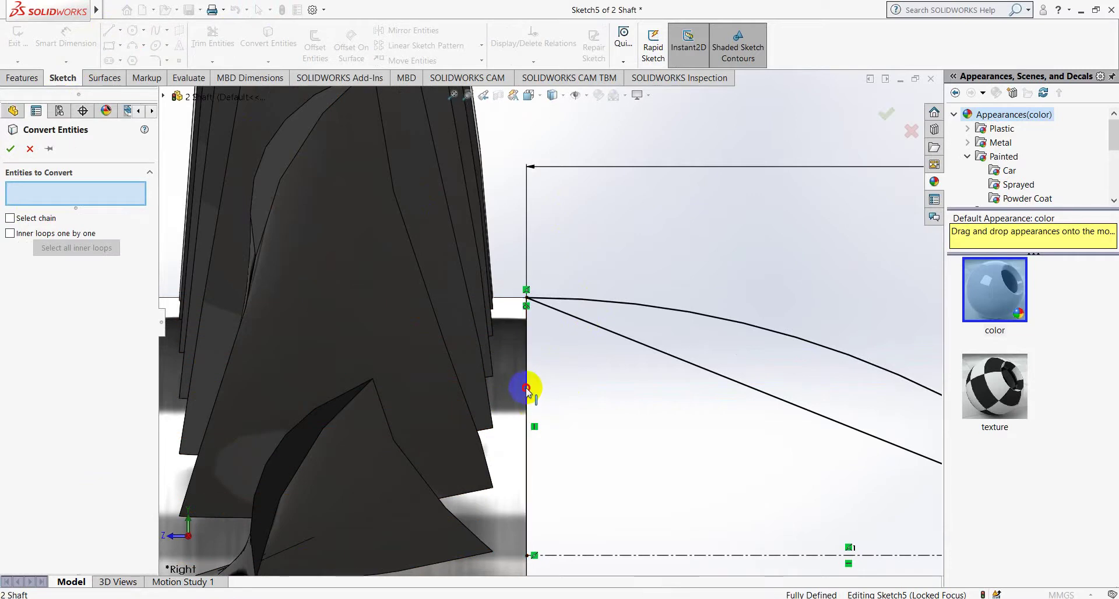
left_click(30, 149)
key("Delete")
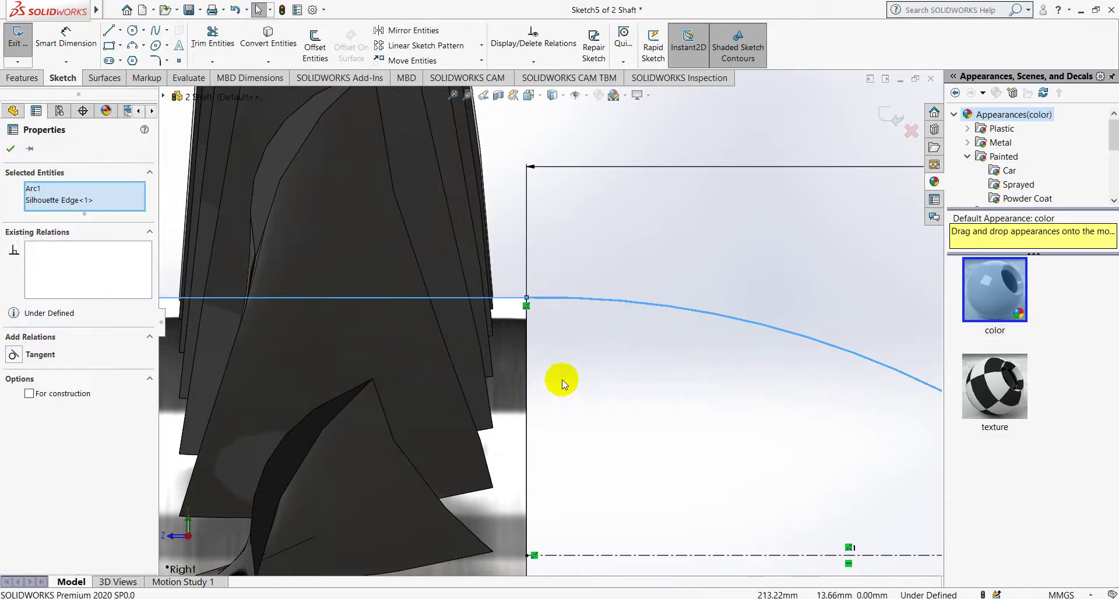
left_click(425, 133)
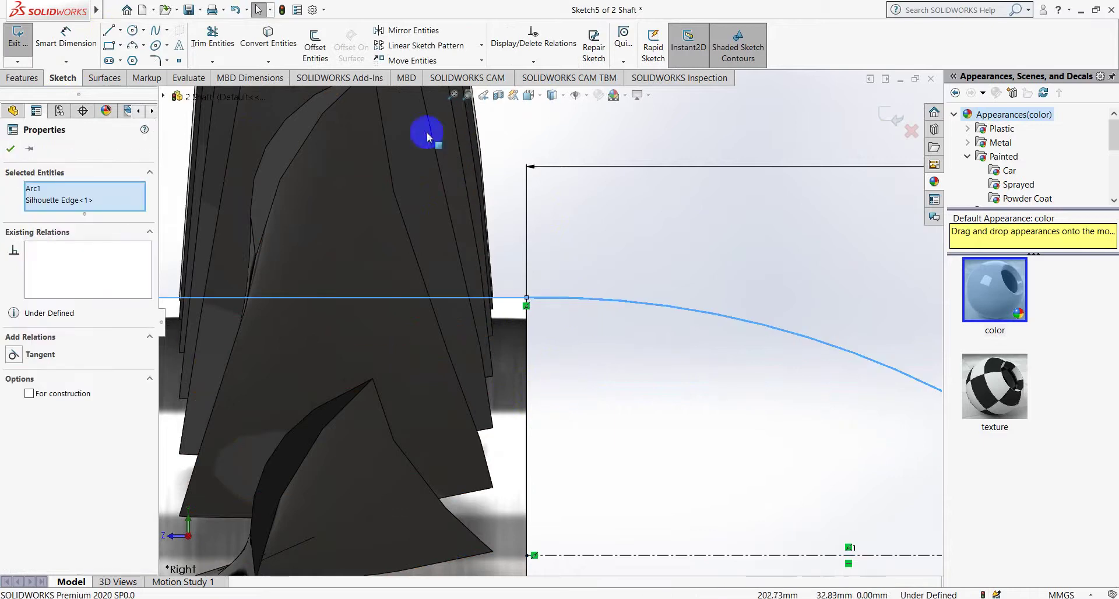
left_click(11, 151)
Convert the shaft's vertical end edge into sketch geometry.
left_click(269, 35)
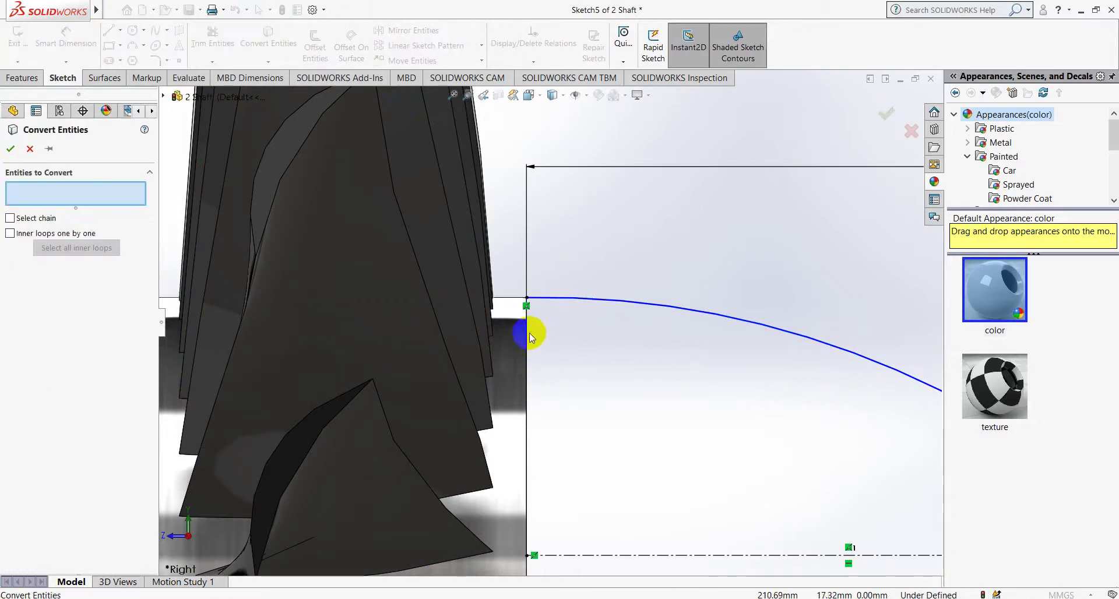
left_click(529, 335)
left_click(10, 150)
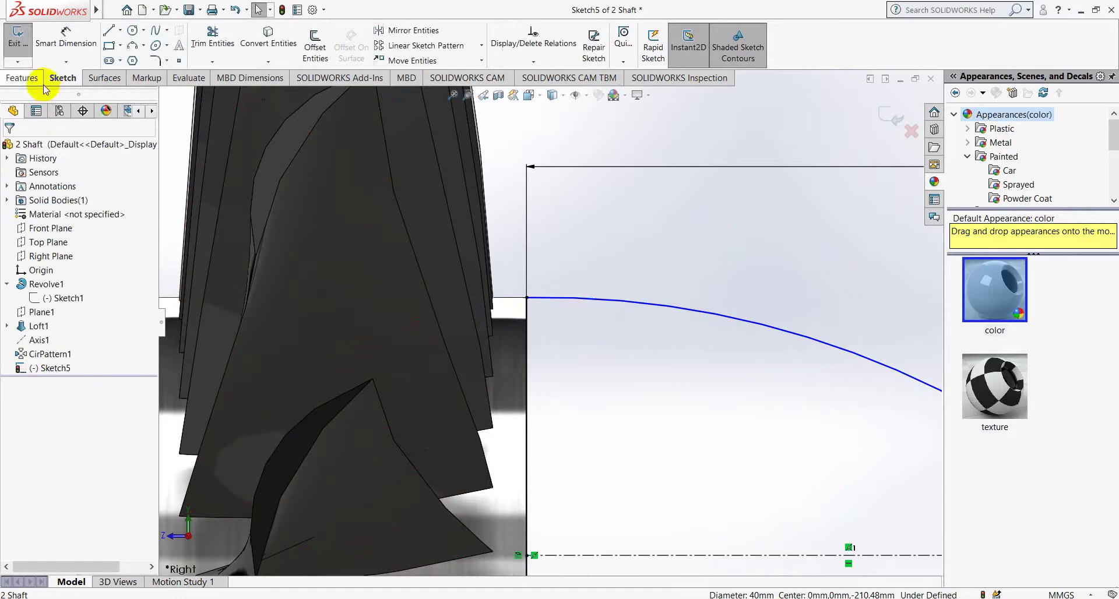
Attempt the revolve again, and cancel it when it fails.
left_click(22, 78)
left_click(66, 43)
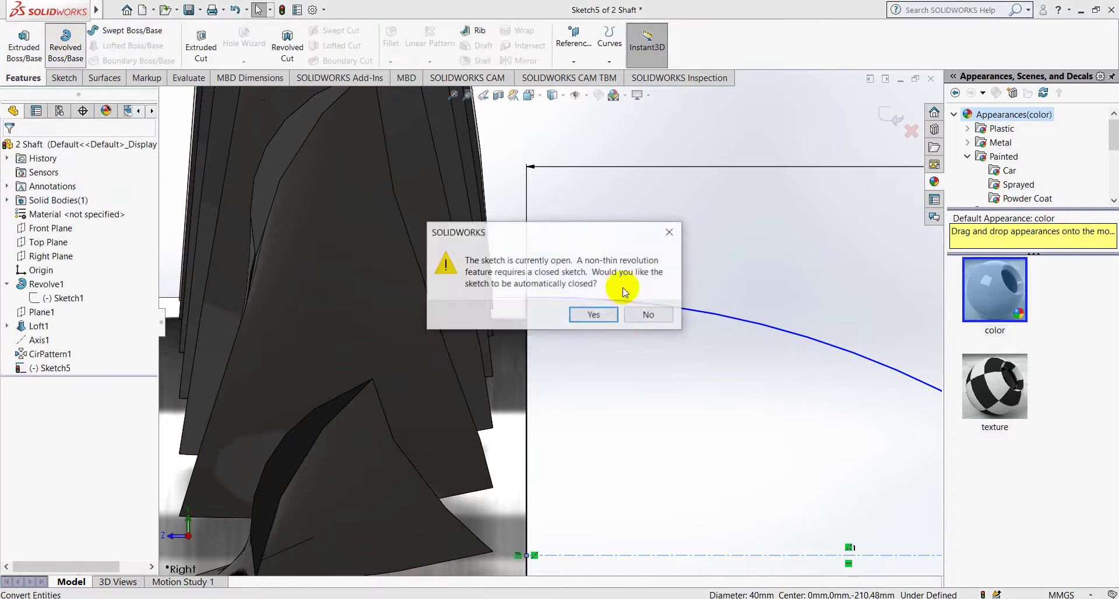
left_click(586, 316)
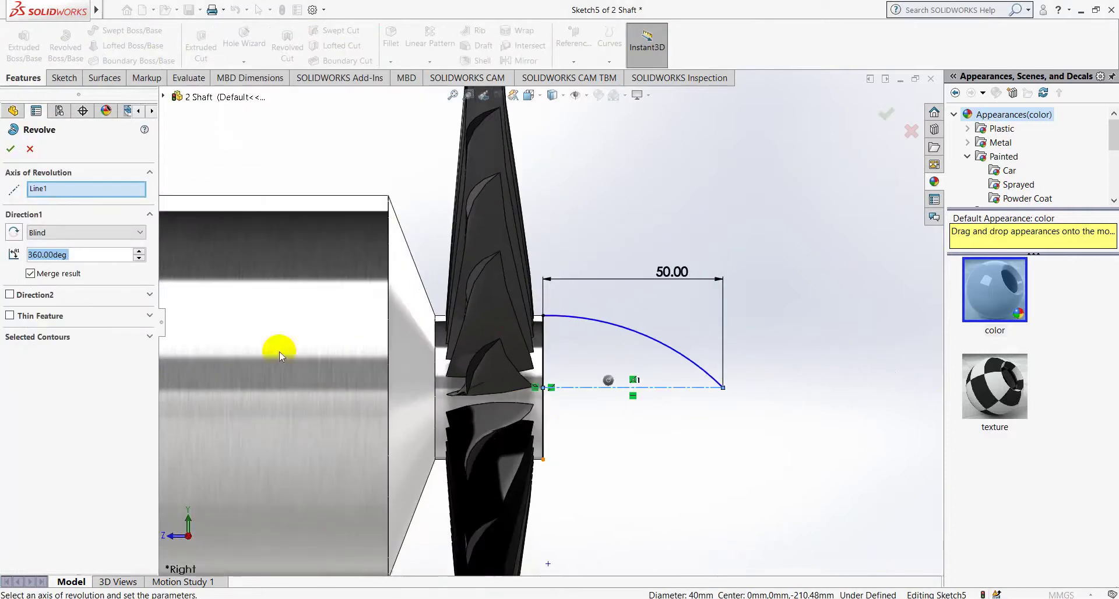
left_click(11, 150)
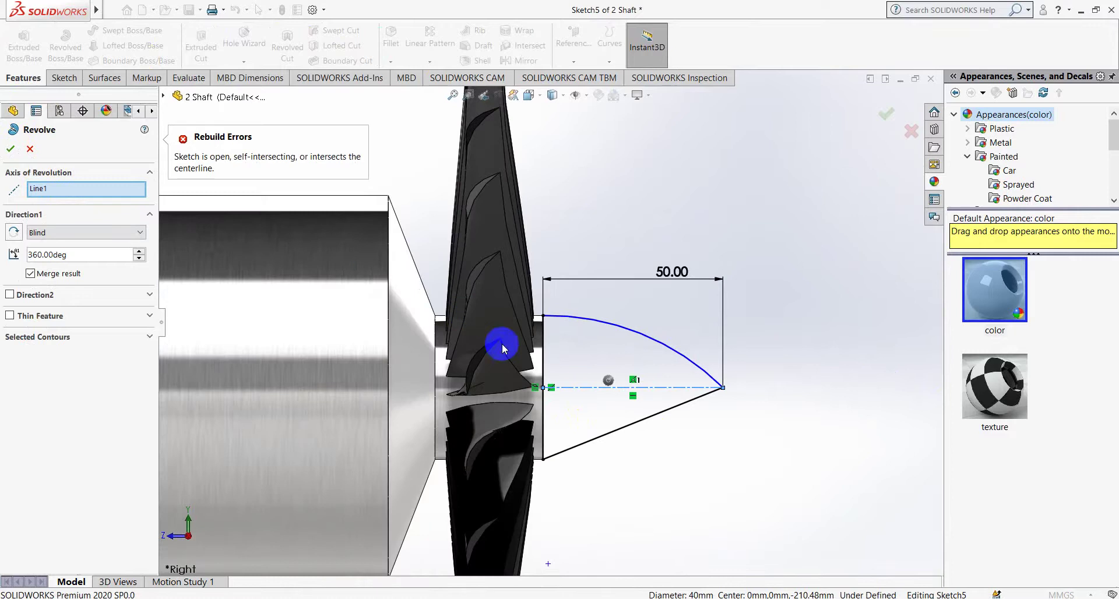
scroll(621, 396, "down", 4)
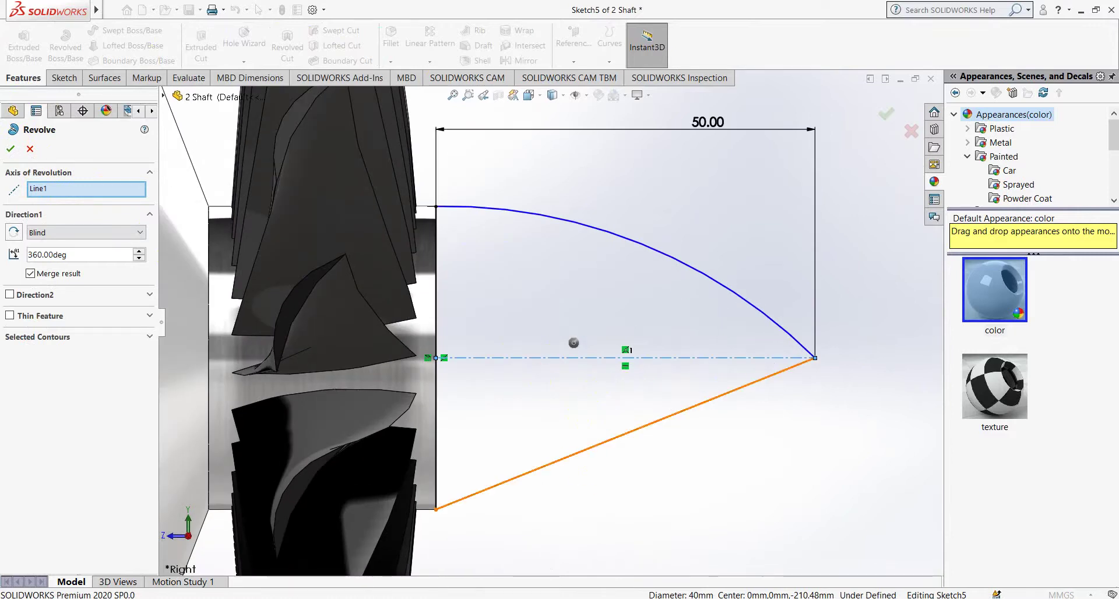
left_click(6, 237)
left_click(27, 150)
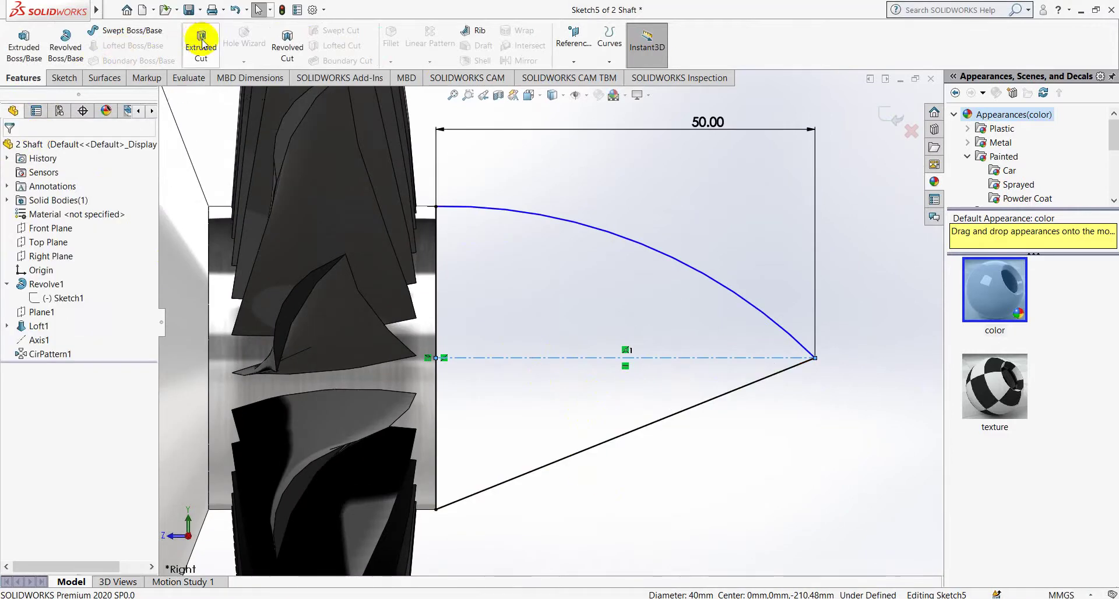
Trim away the lower sloped sketch line using sweep trimming.
left_click(73, 81)
left_click(213, 37)
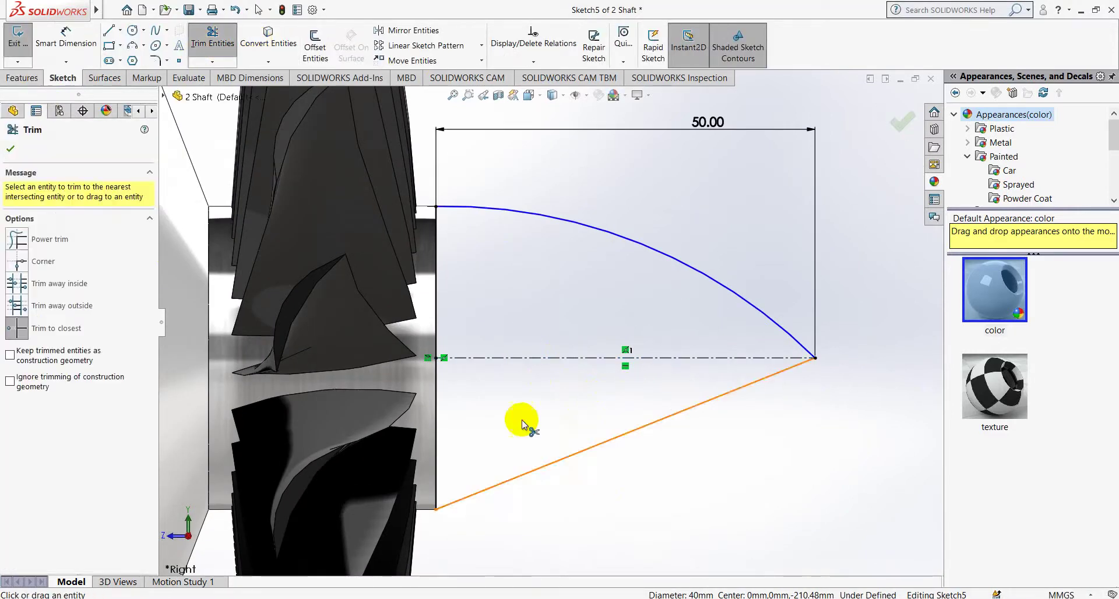
left_click(13, 240)
left_click_drag(624, 524, 423, 413)
scroll(508, 237, "down", 3)
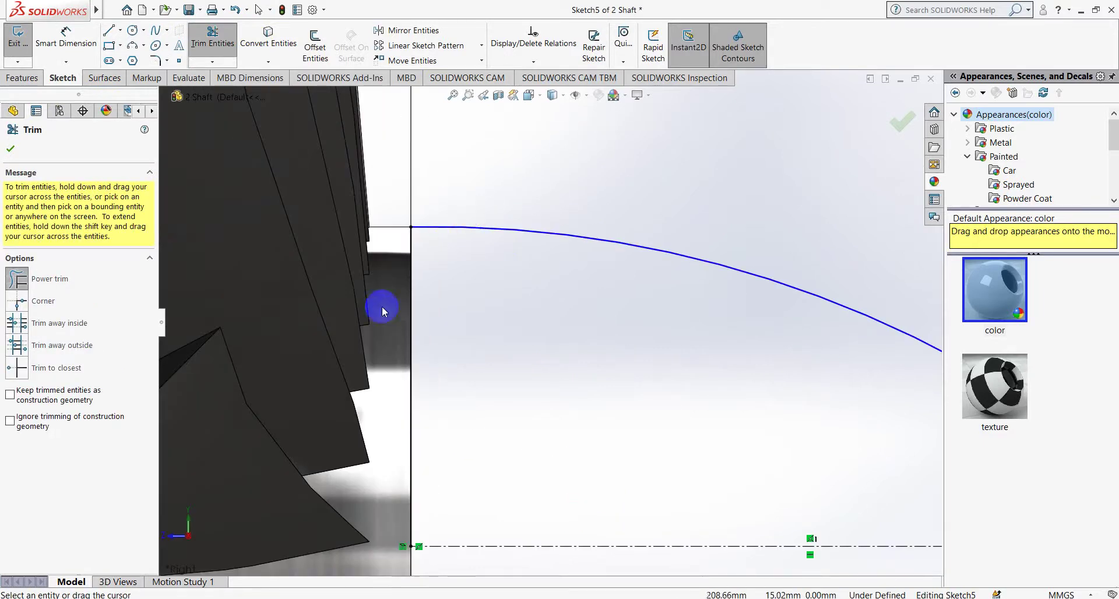
left_click(13, 152)
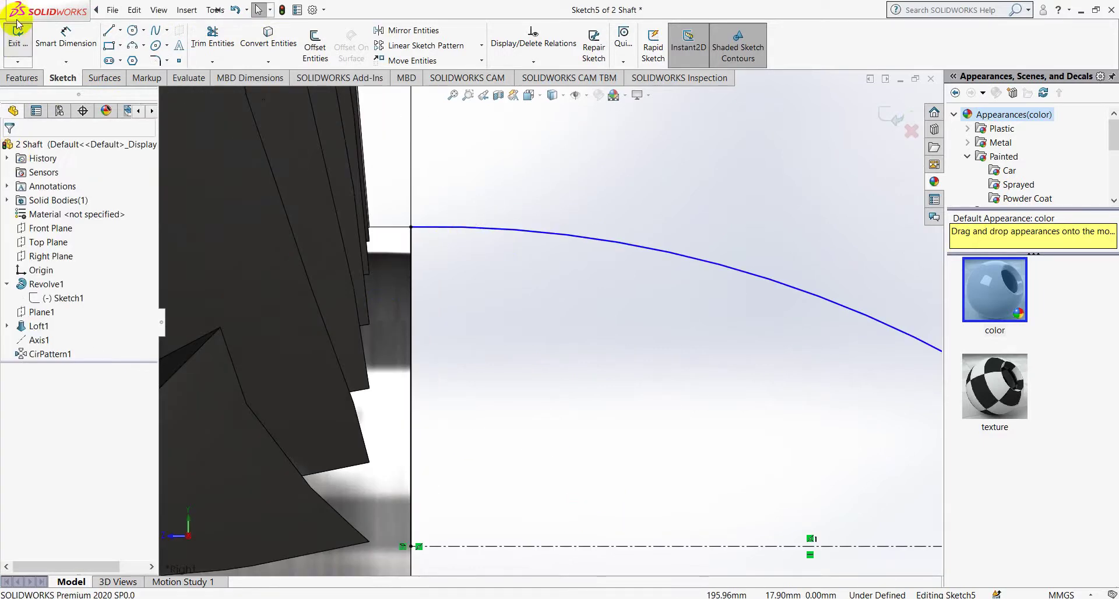
Revolve the closed profile 360° about Line1 to create the Revolve6 nose cone.
left_click(22, 77)
left_click(592, 313)
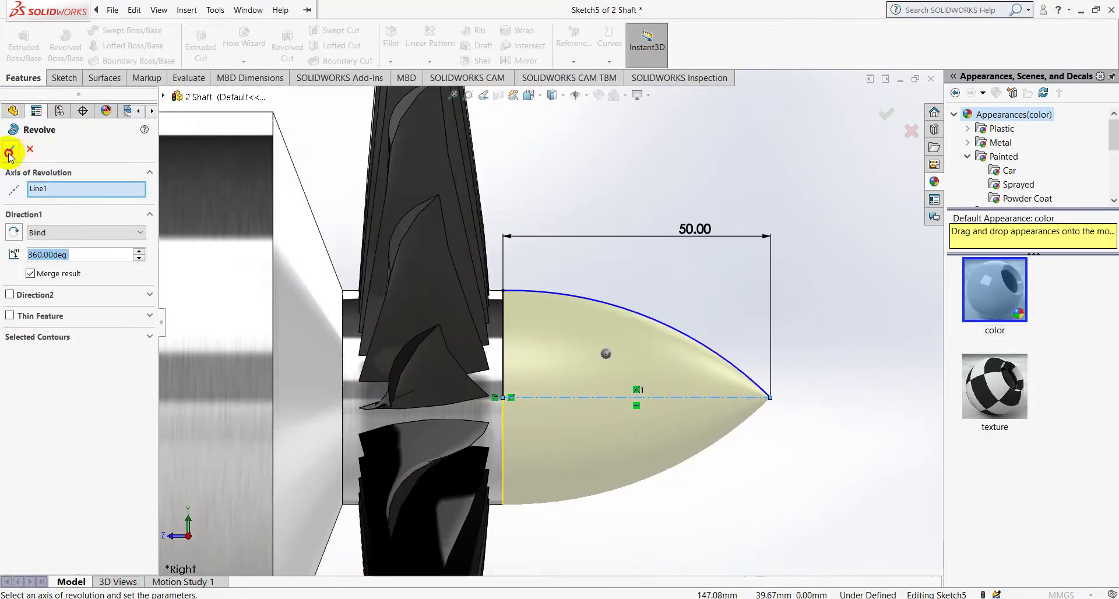
left_click(10, 150)
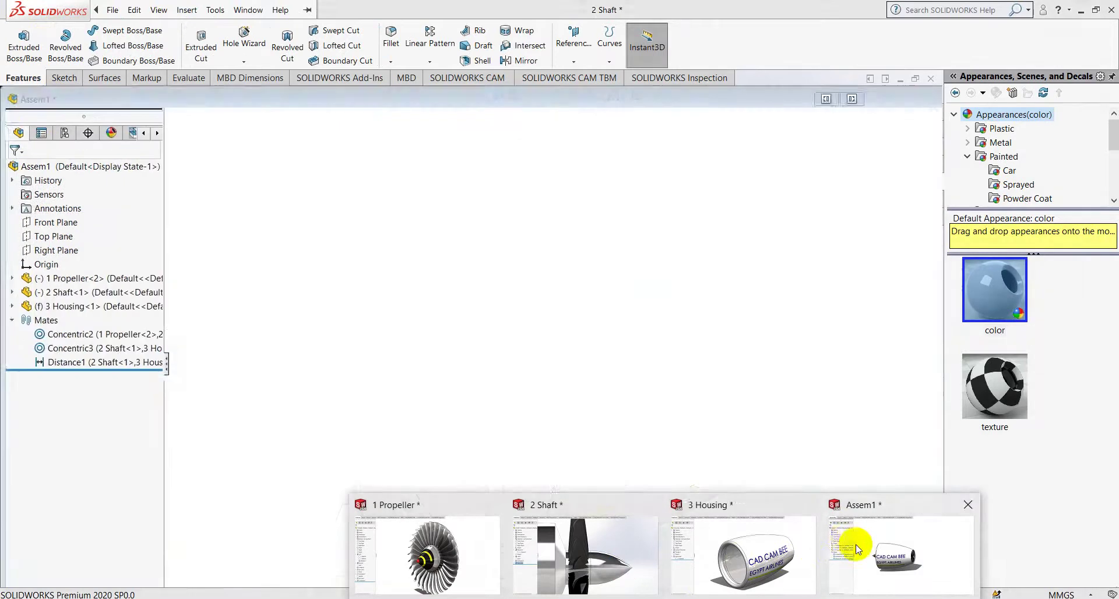
Switch to Assem1 and drag the propeller out of the engine housing.
left_click(849, 544)
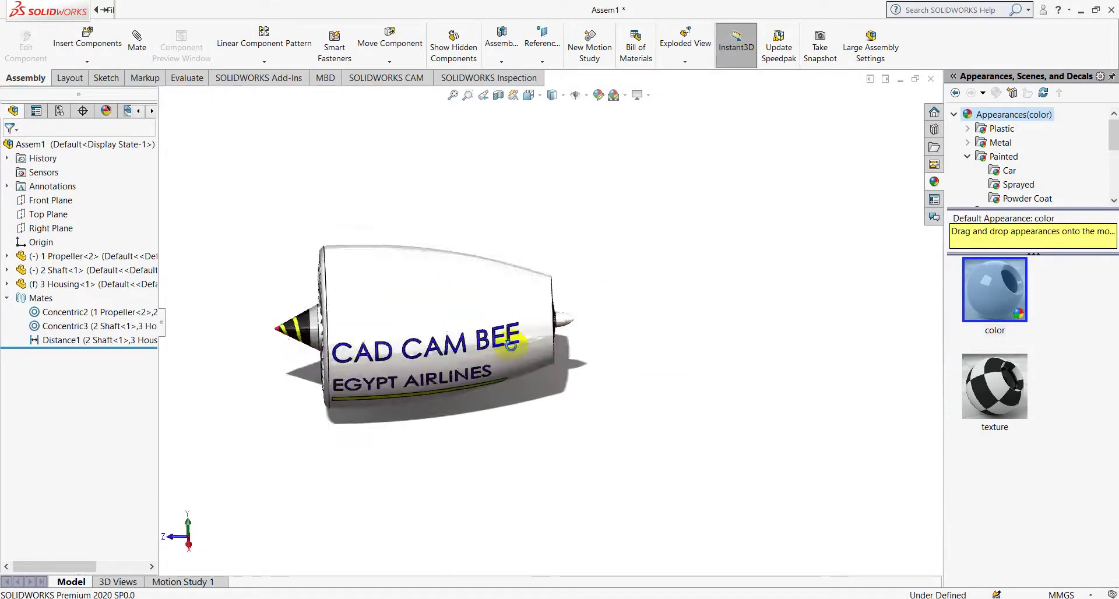
scroll(547, 313, "down", 3)
scroll(361, 232, "up", 3)
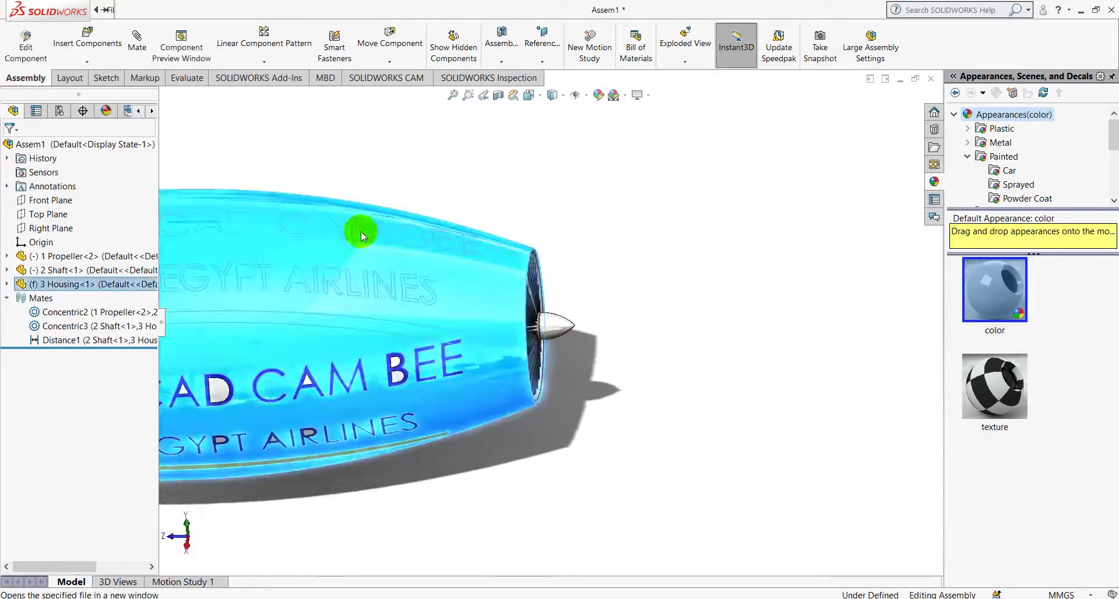
scroll(368, 177, "up", 2)
scroll(361, 282, "up", 3)
scroll(361, 282, "down", 5)
left_click_drag(397, 495, 179, 501)
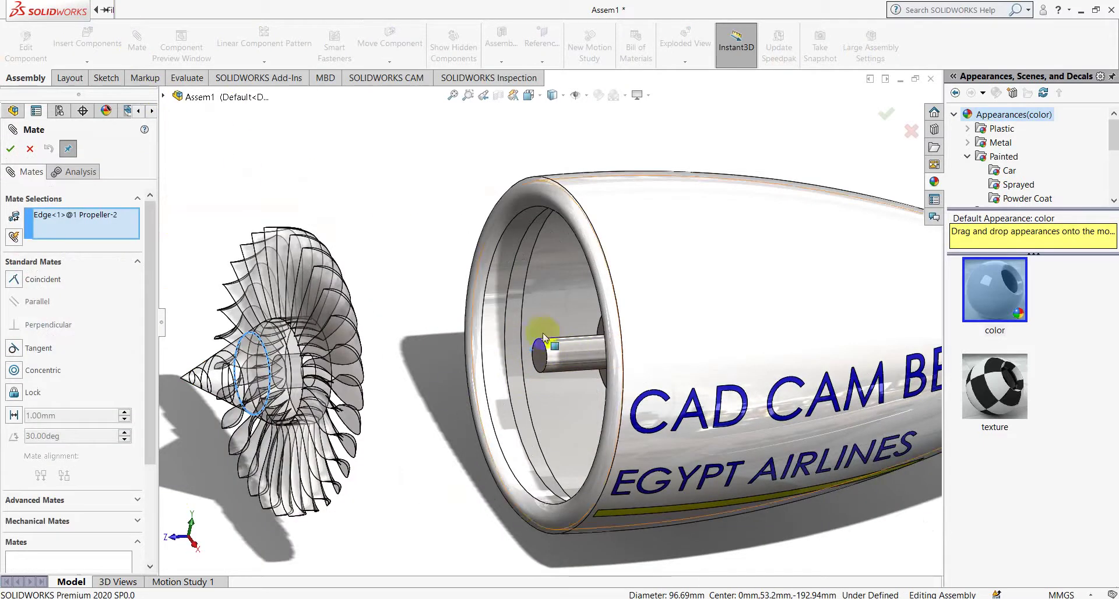
Add a flipped Coincident mate between the shaft end face and propeller hub face.
key("Delete")
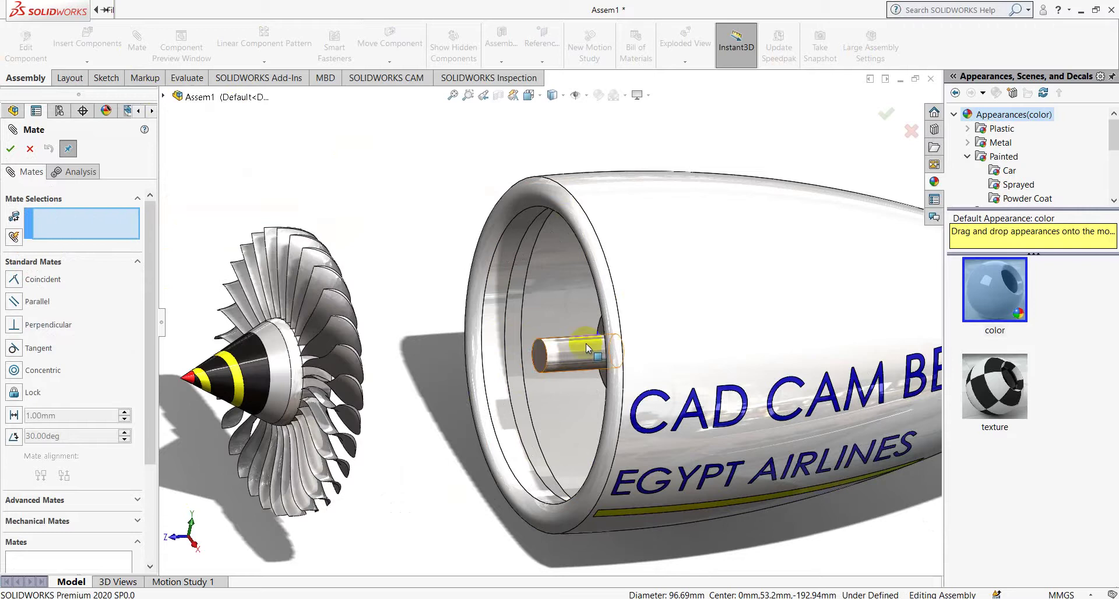
left_click(545, 359)
middle_click_drag(487, 357, 303, 397)
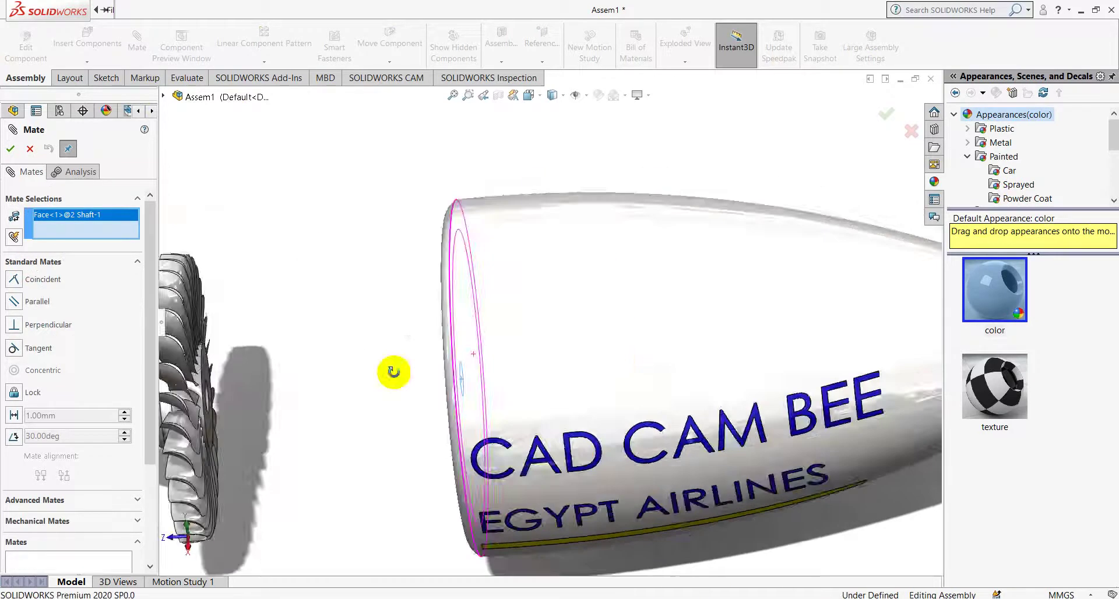
key("f")
scroll(556, 307, "down", 8)
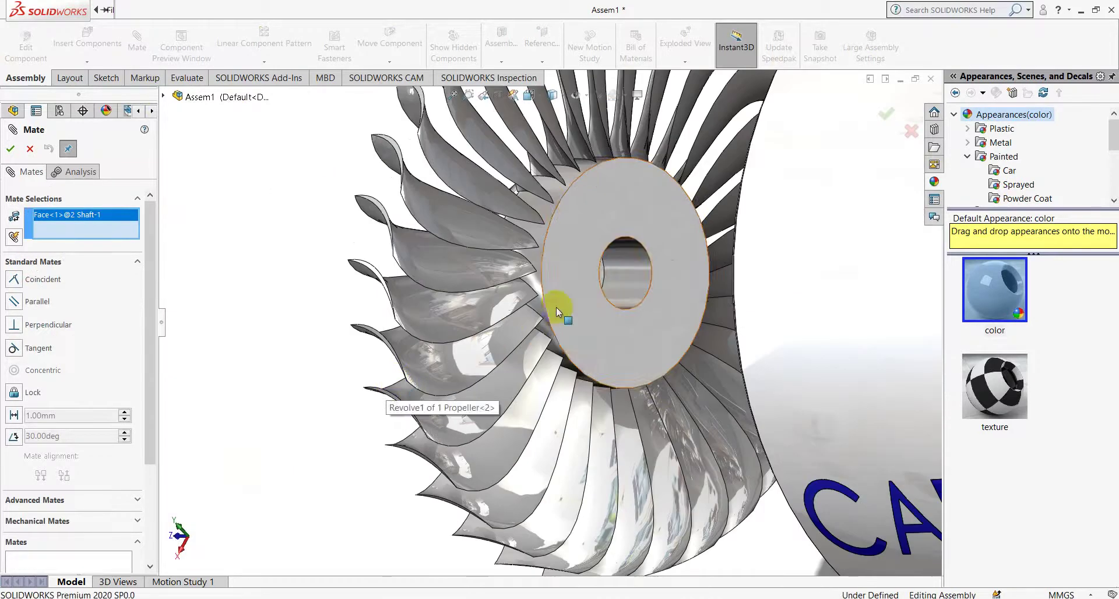
left_click(602, 276)
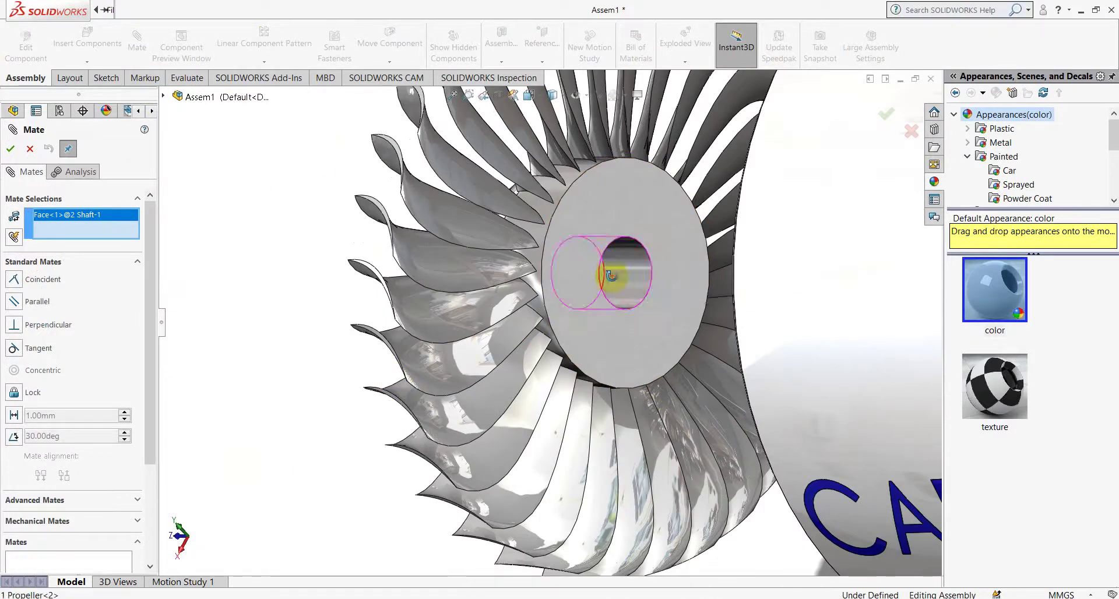
left_click(684, 309)
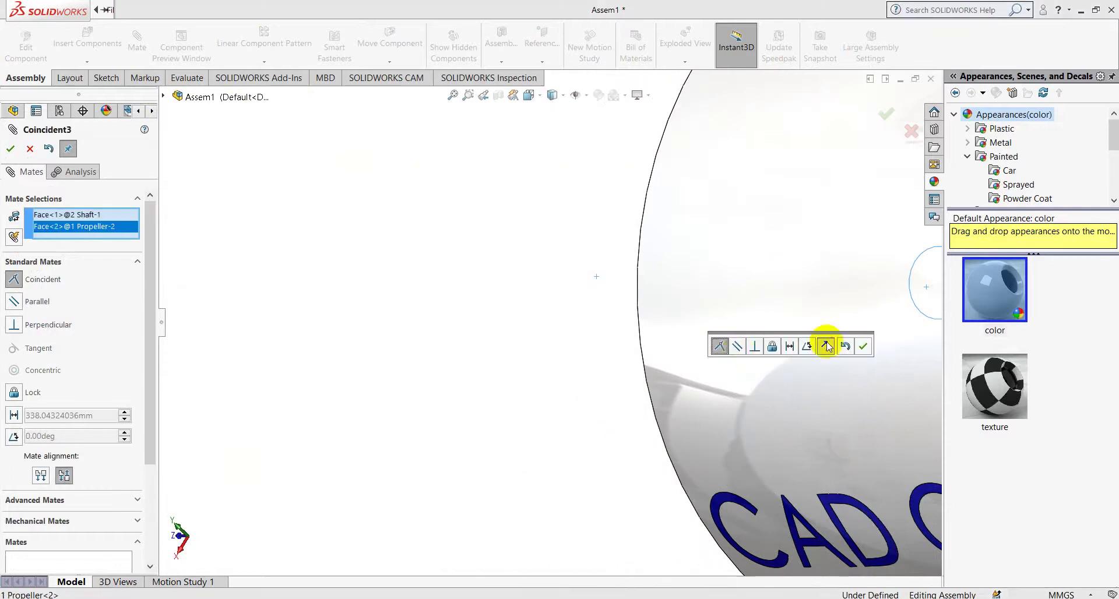
left_click(860, 348)
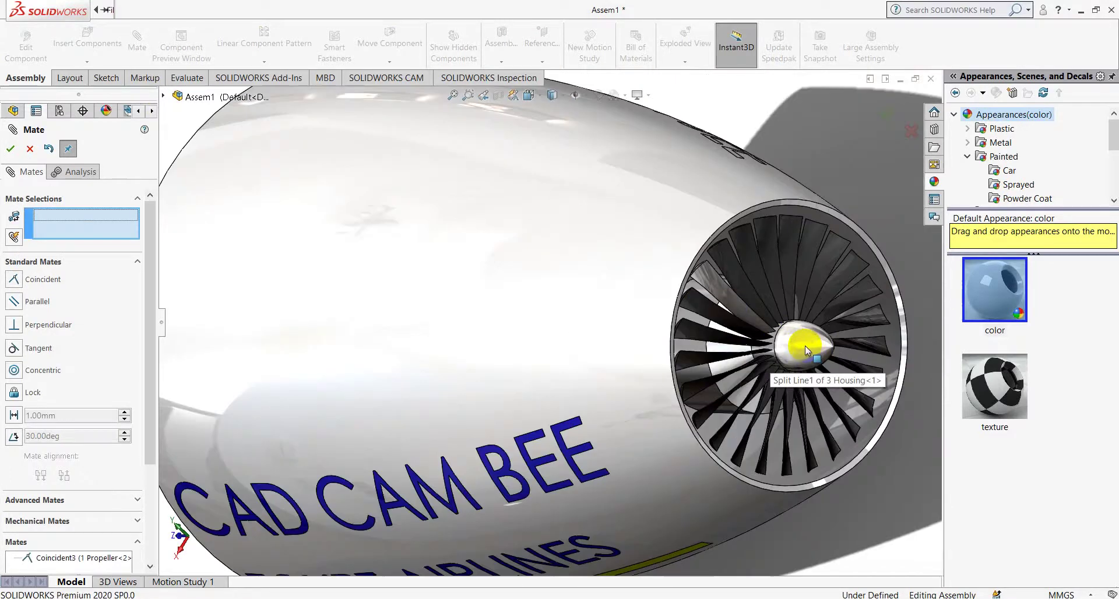
Add a Lock mate between the shaft and propeller faces, then finish mating.
left_click(805, 345)
middle_click_drag(347, 323, 395, 342)
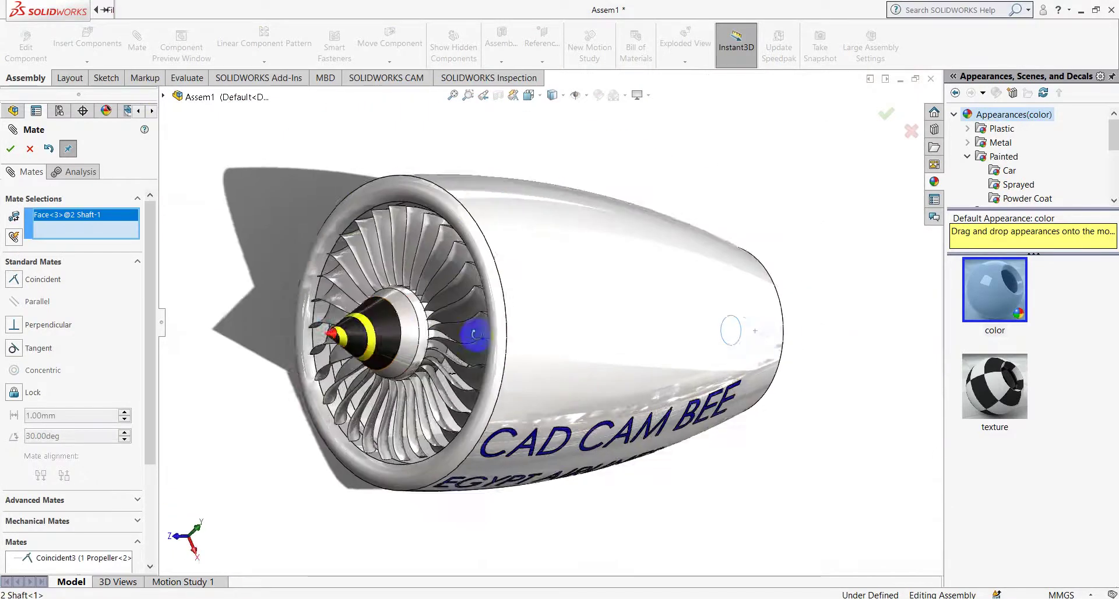
left_click(395, 343)
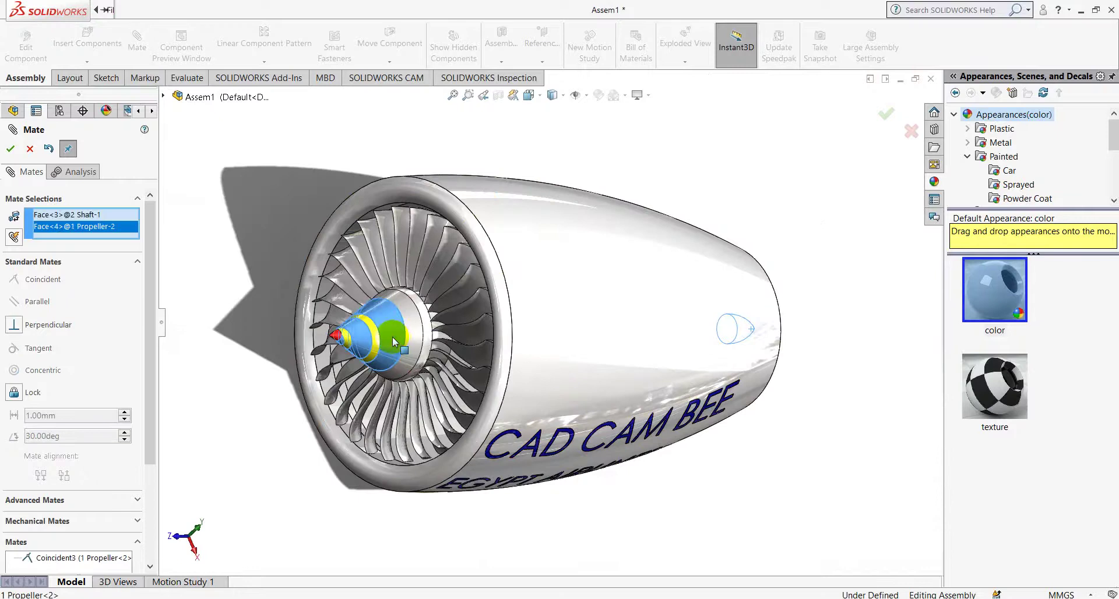
left_click(21, 391)
left_click(10, 149)
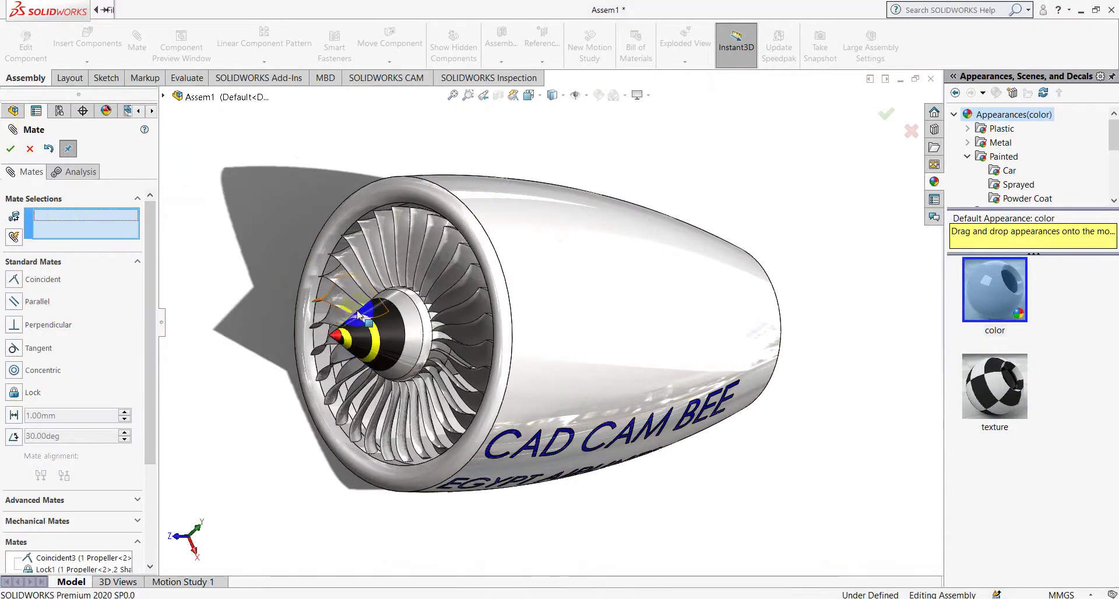
middle_click_drag(404, 360, 437, 392)
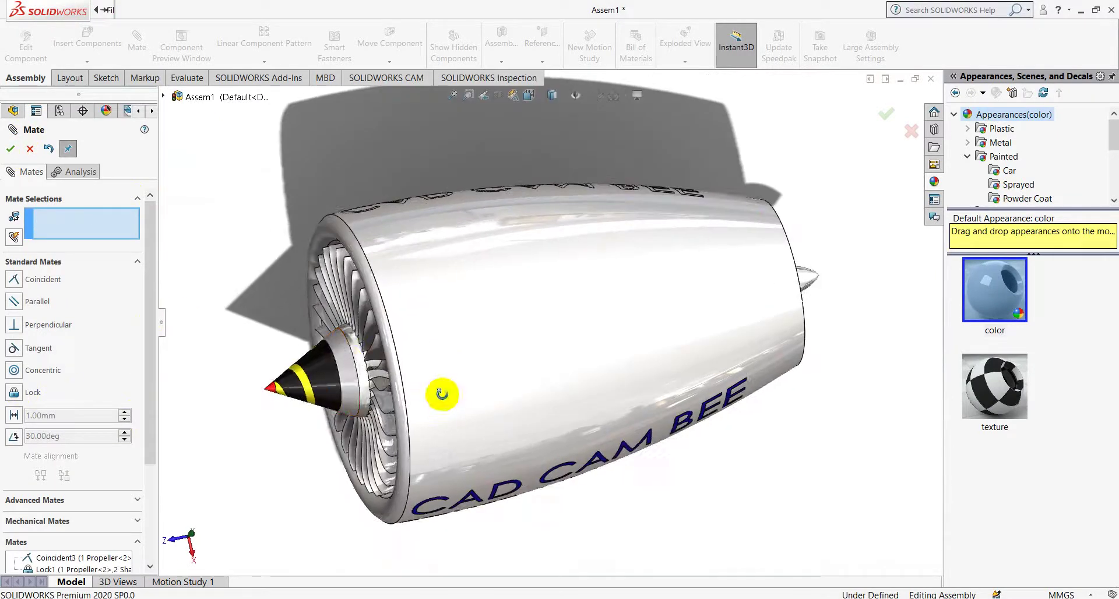
mouse_move(348, 366)
middle_mouse_down()
mouse_move(568, 420)
mouse_move(729, 337)
middle_mouse_up()
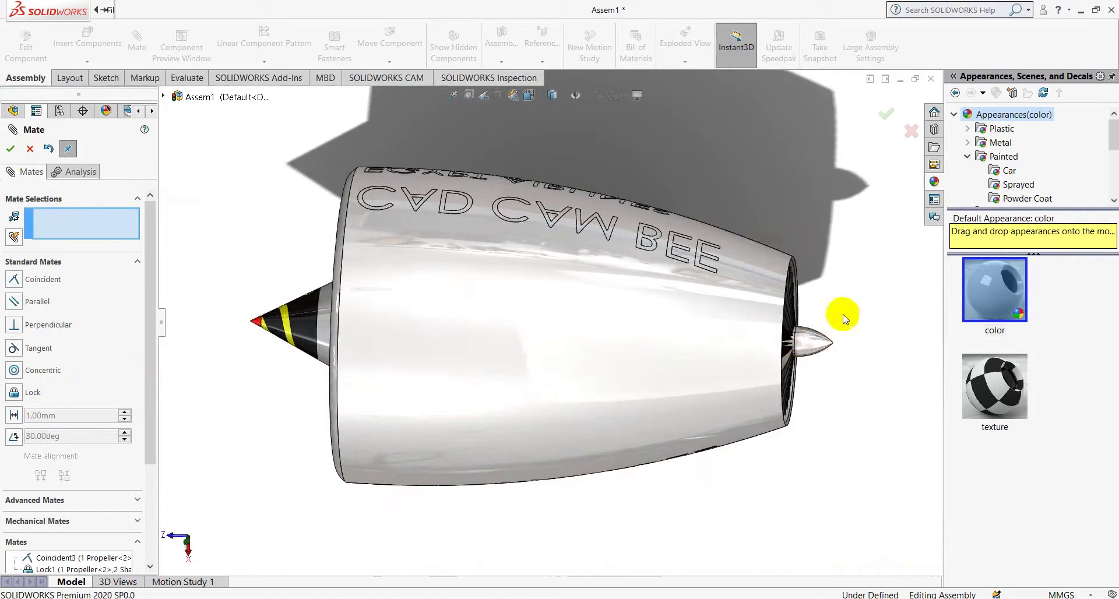
left_click_drag(811, 408, 261, 148)
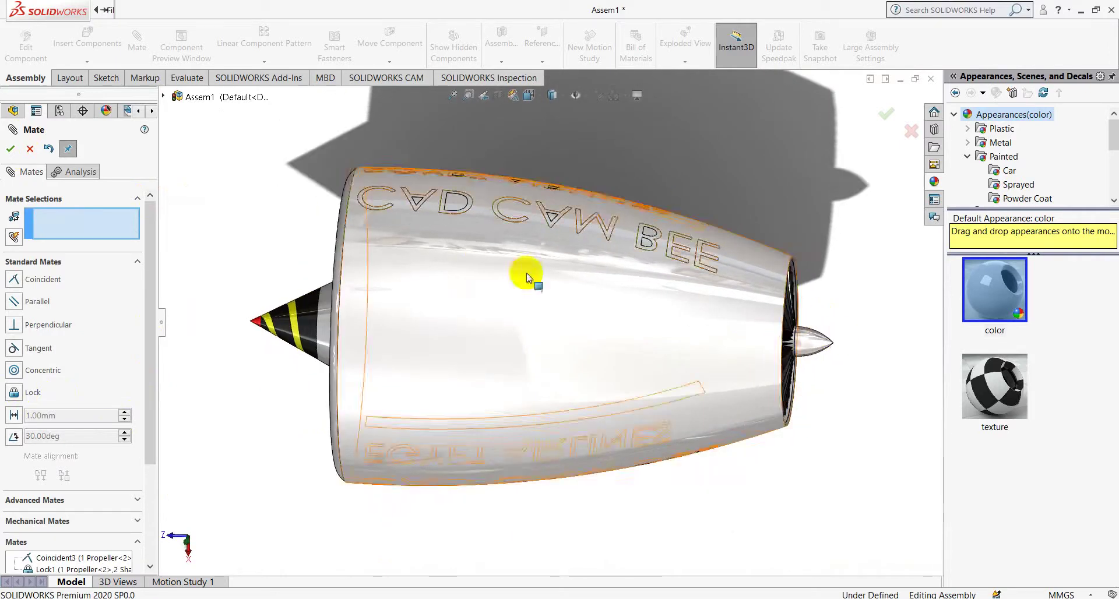
left_click(10, 150)
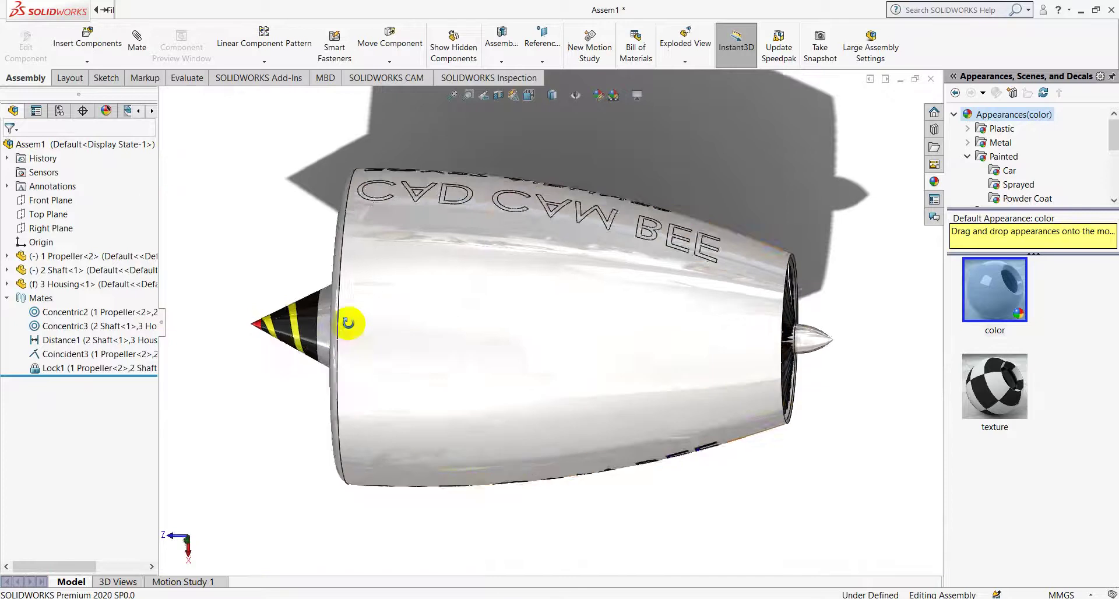
mouse_move(412, 319)
middle_mouse_down()
mouse_move(516, 222)
mouse_move(419, 234)
middle_mouse_up()
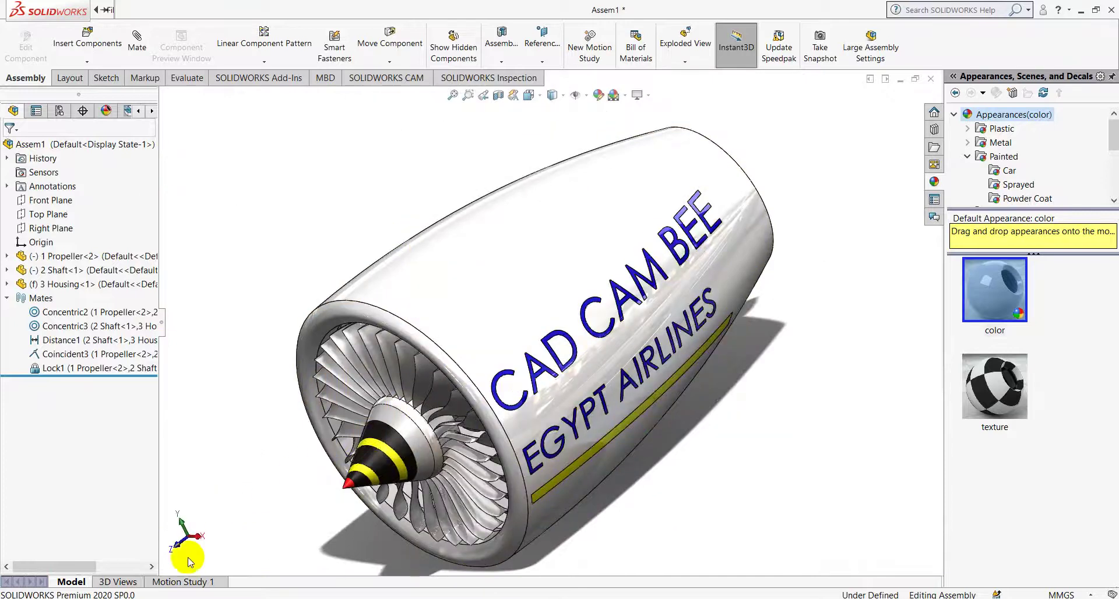
Show the Motion Study 1 timeline and review its properties without changes.
left_click(172, 584)
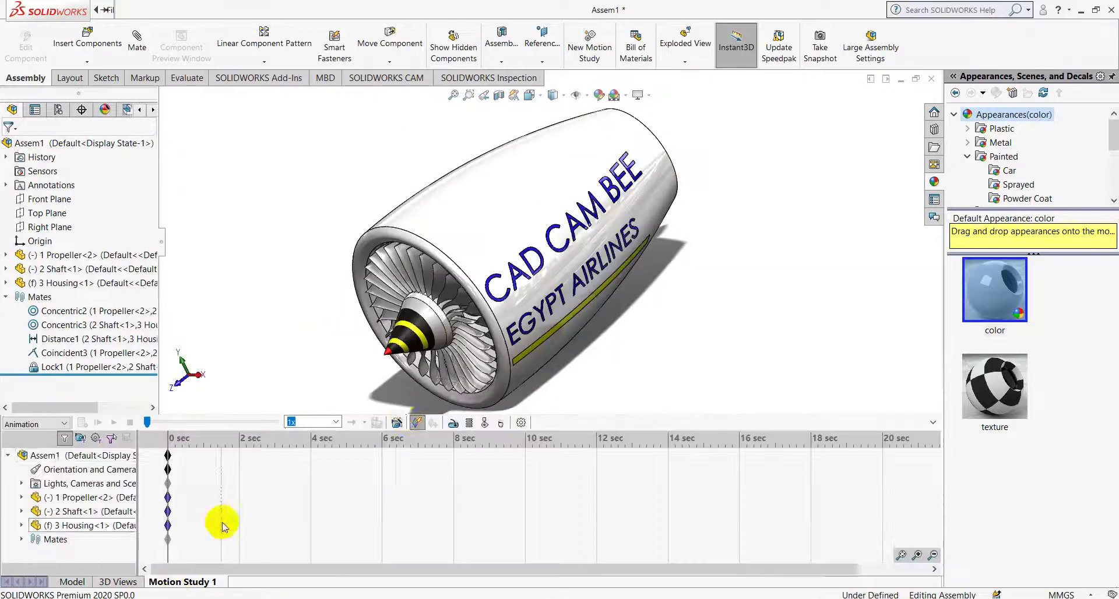
left_click(521, 423)
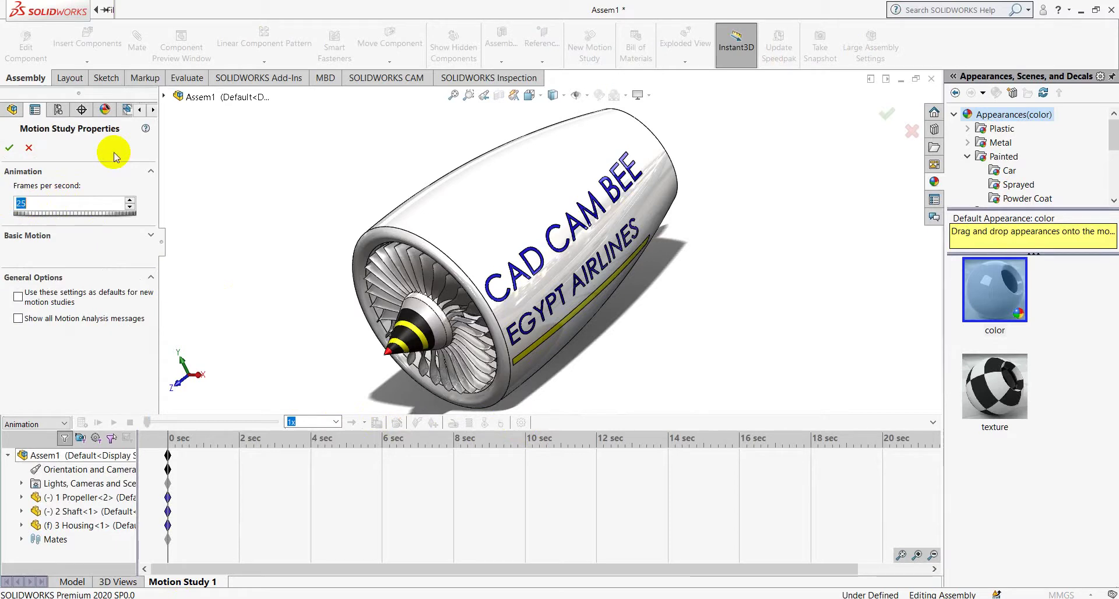
left_click(10, 148)
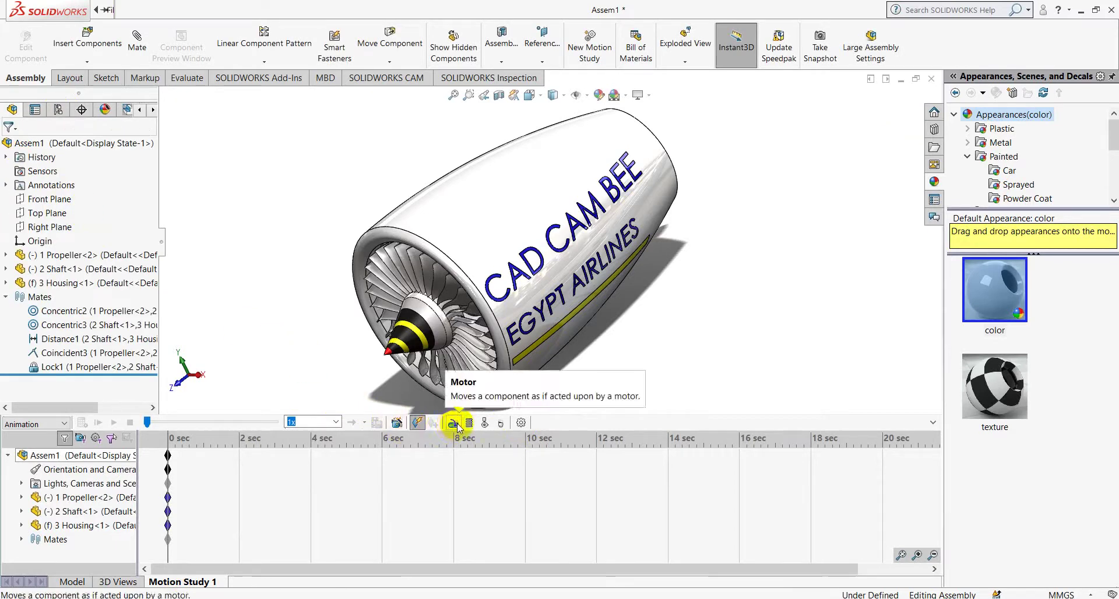
Add a rotary motor on the propeller hub face and edge running at 70 RPM.
left_click(452, 424)
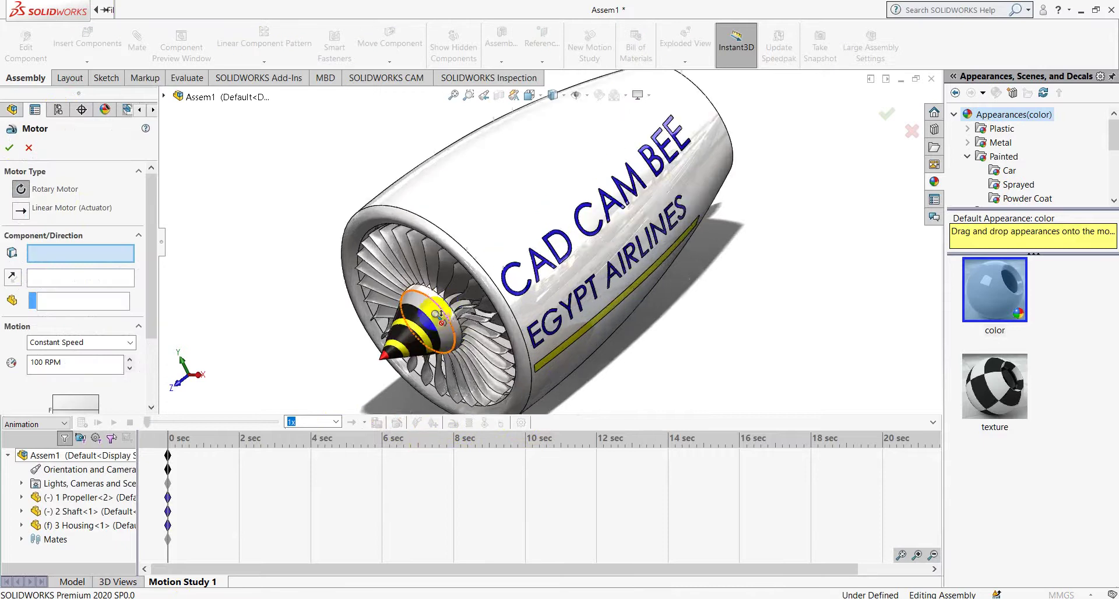
scroll(408, 327, "down", 4)
left_click(484, 249)
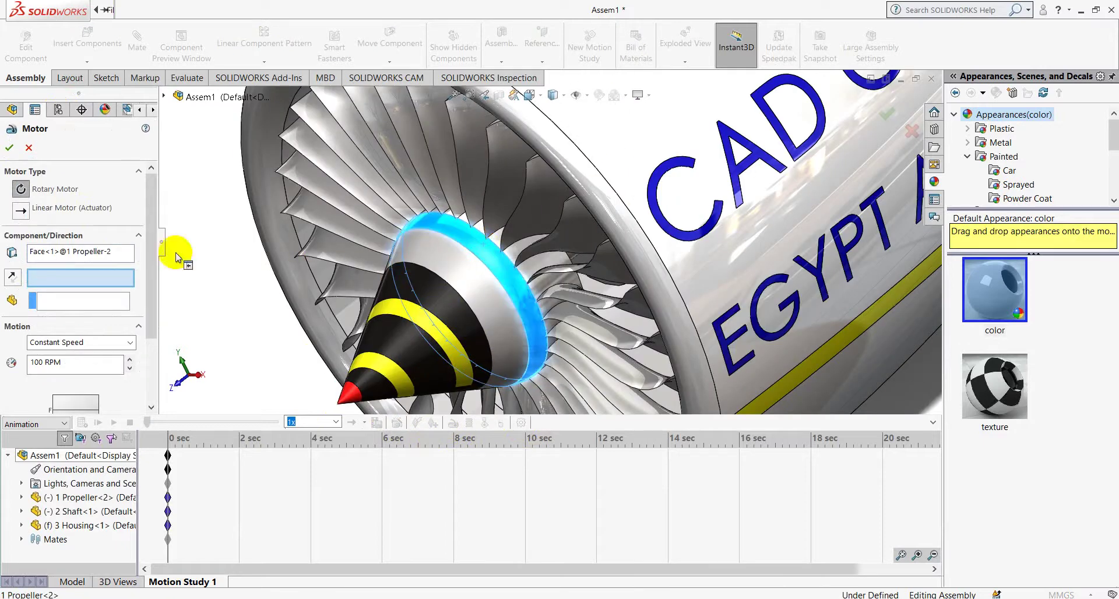
left_click(466, 239)
scroll(463, 247, "up", 4)
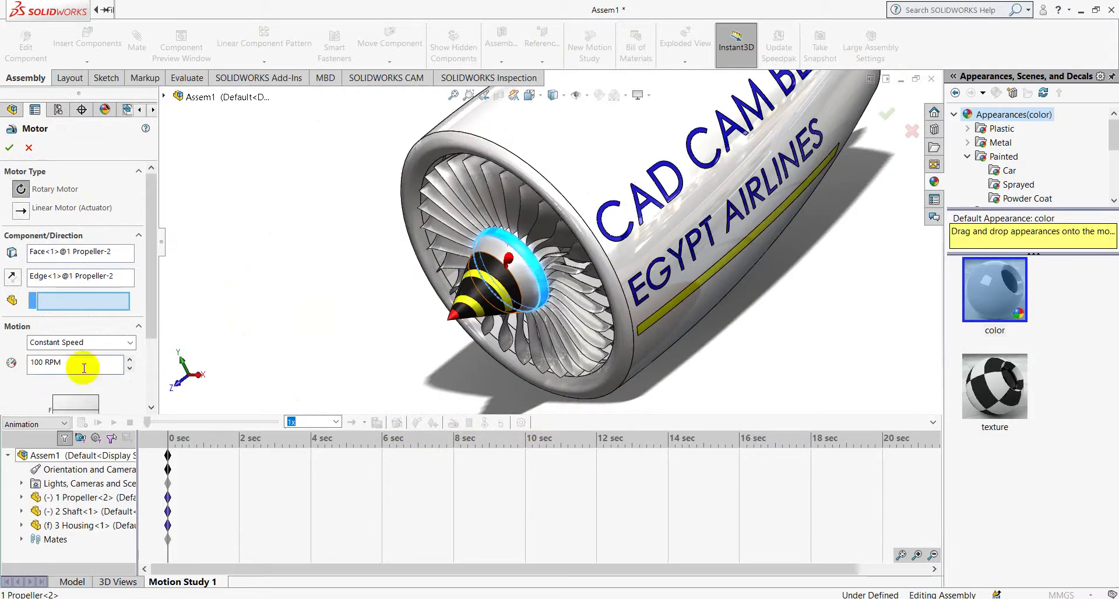
left_click_drag(82, 367, 39, 367)
type("70")
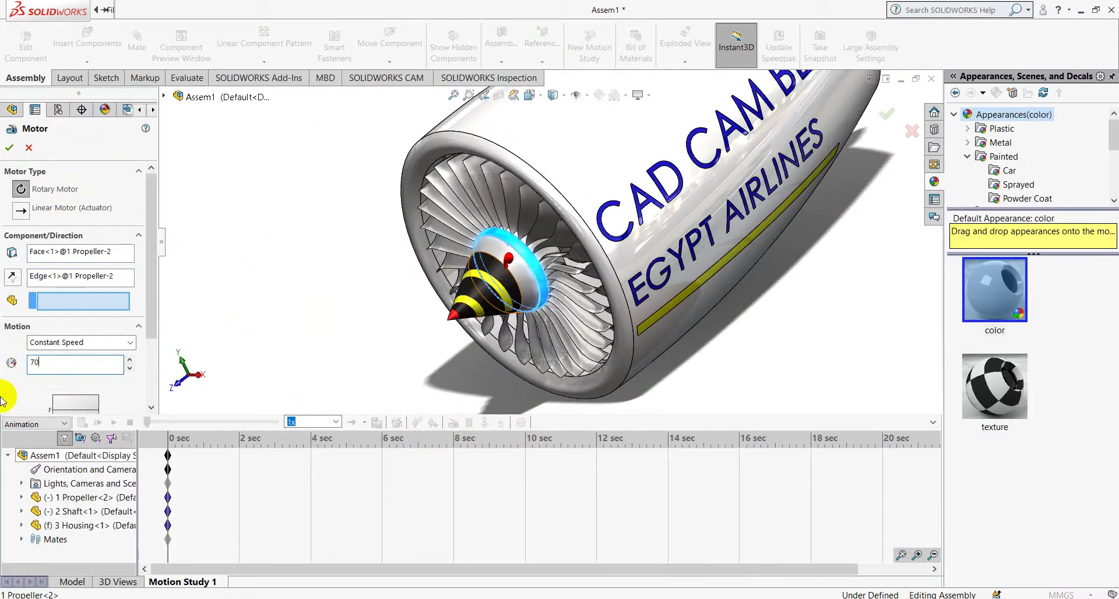
left_click(9, 147)
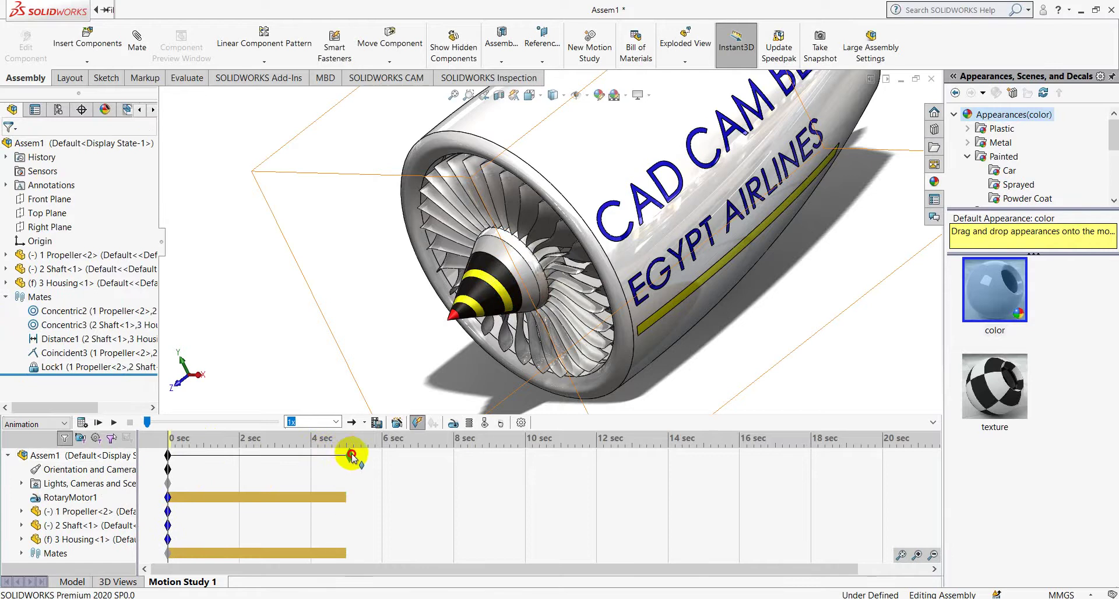
Extend the animation to 6 sec, play it, then collapse the timeline and close Motion Study Properties.
left_click_drag(383, 454, 382, 454)
left_click(114, 422)
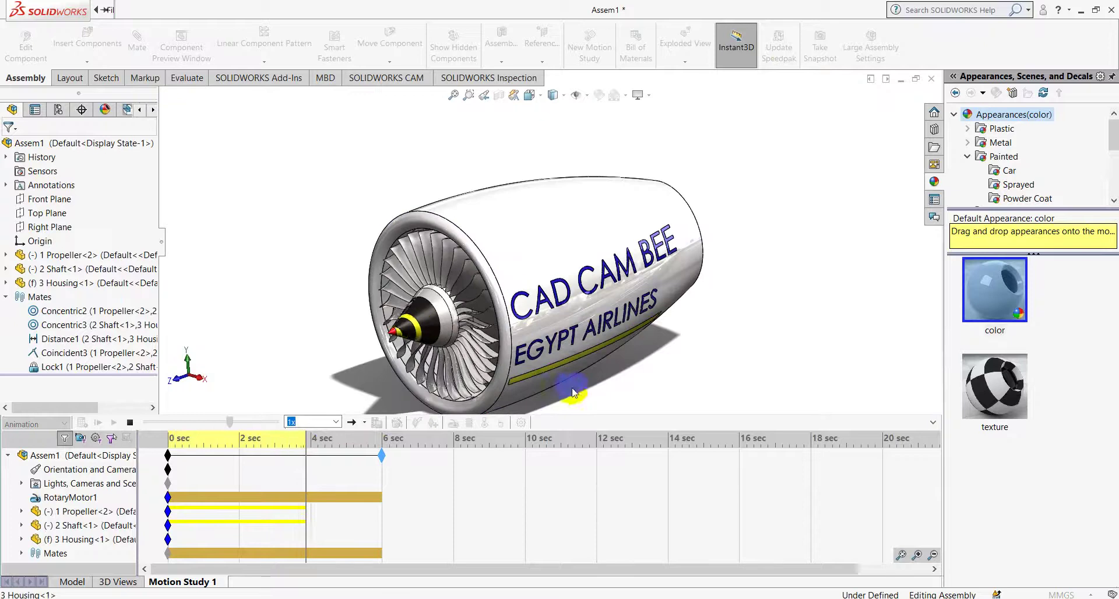
left_click(933, 422)
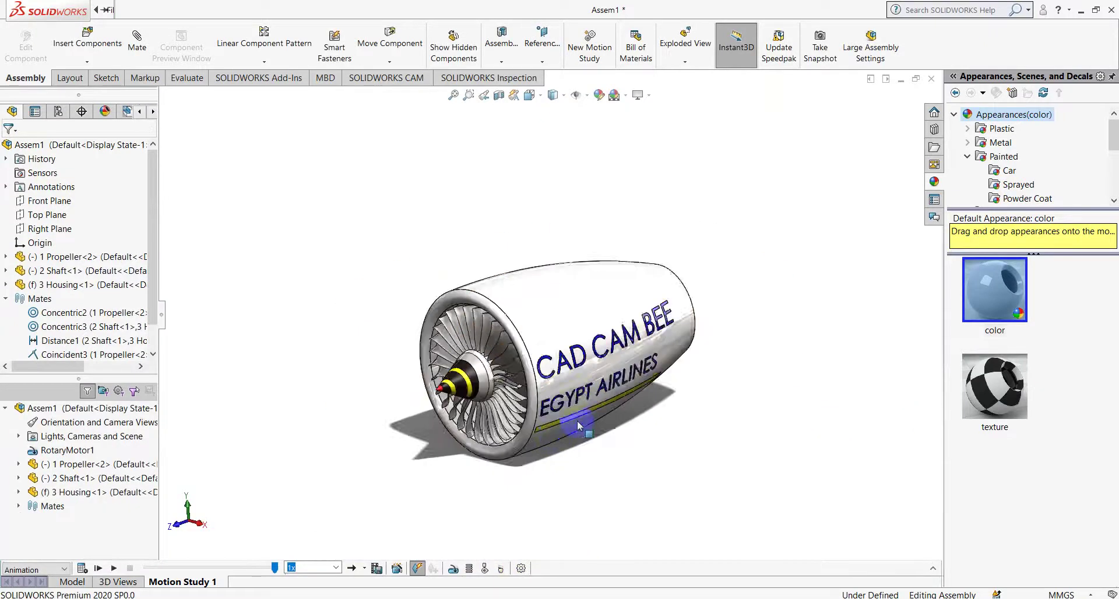
left_click(521, 568)
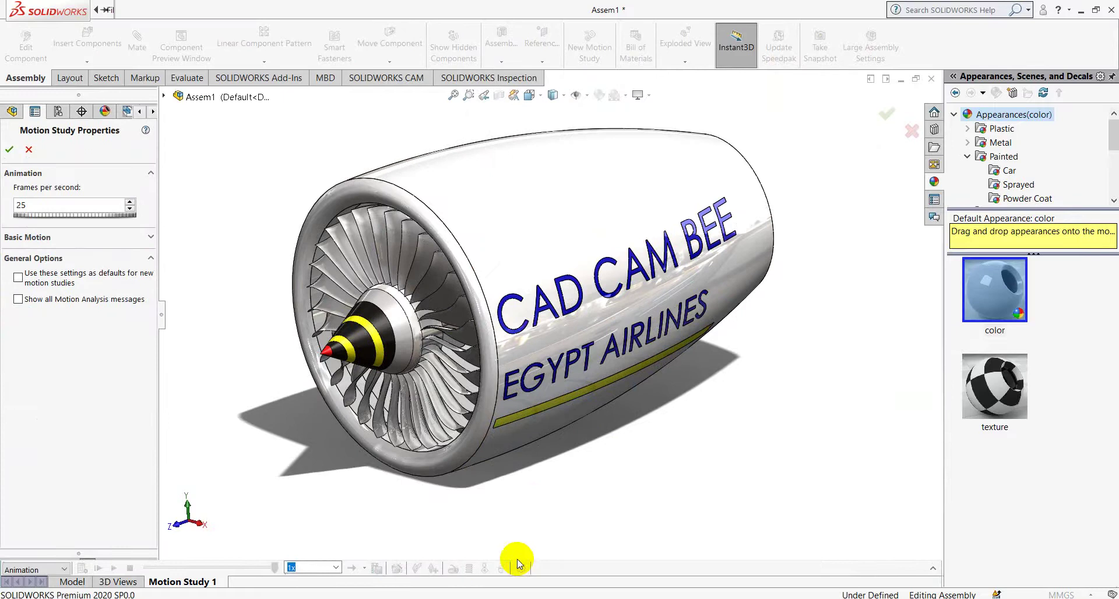
left_click(29, 151)
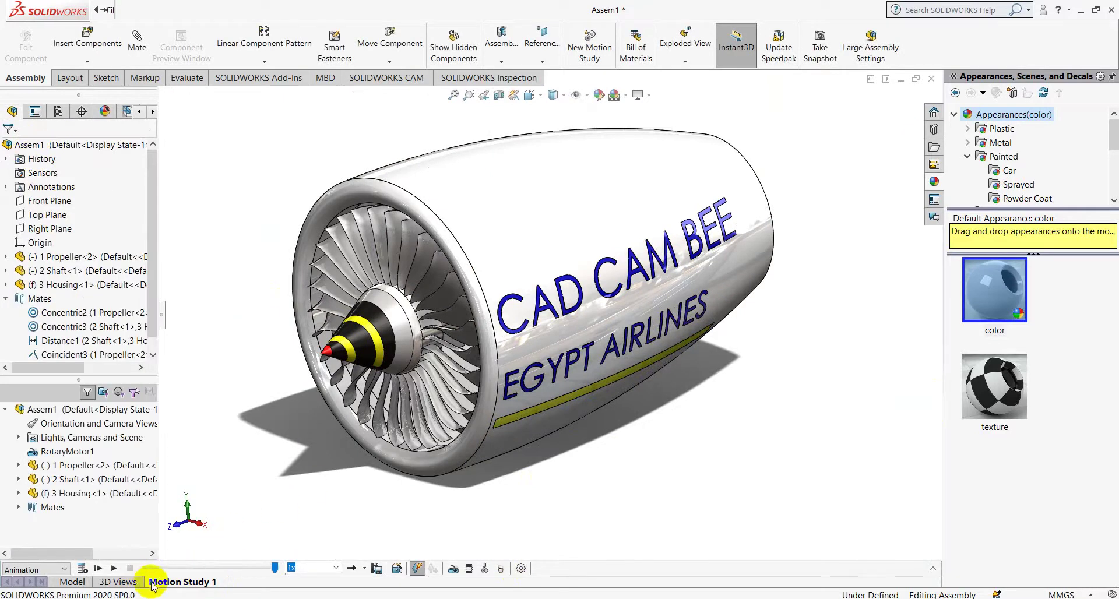